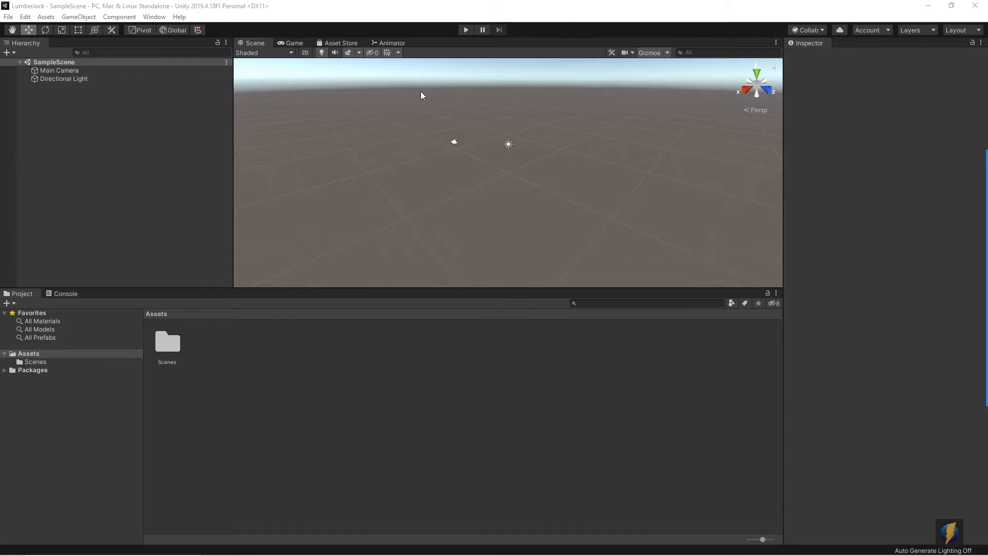
# Step: Open the Asset Store in an enlarged pane and bring up the My Assets list
pyautogui.click(345, 43)
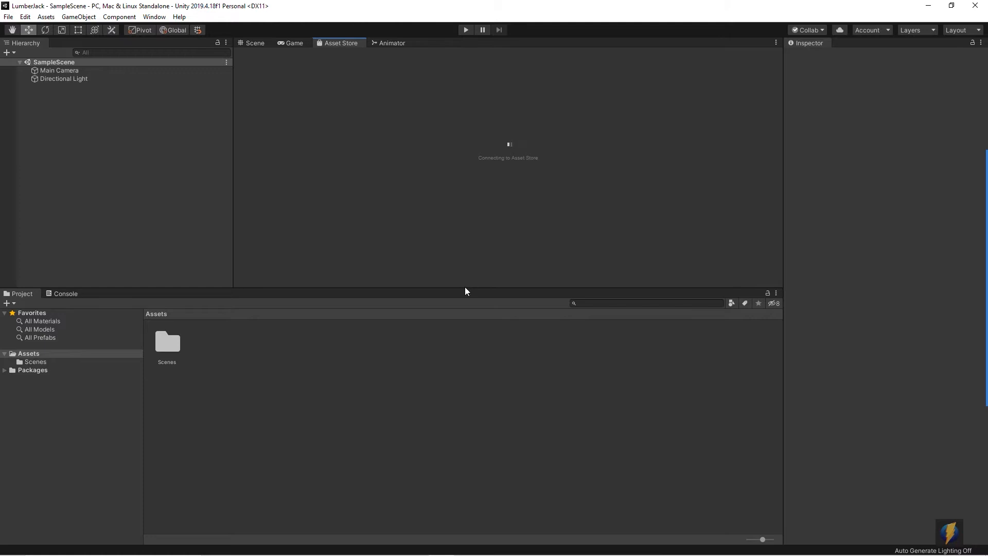
pyautogui.moveTo(462, 287); pyautogui.dragTo(454, 384)
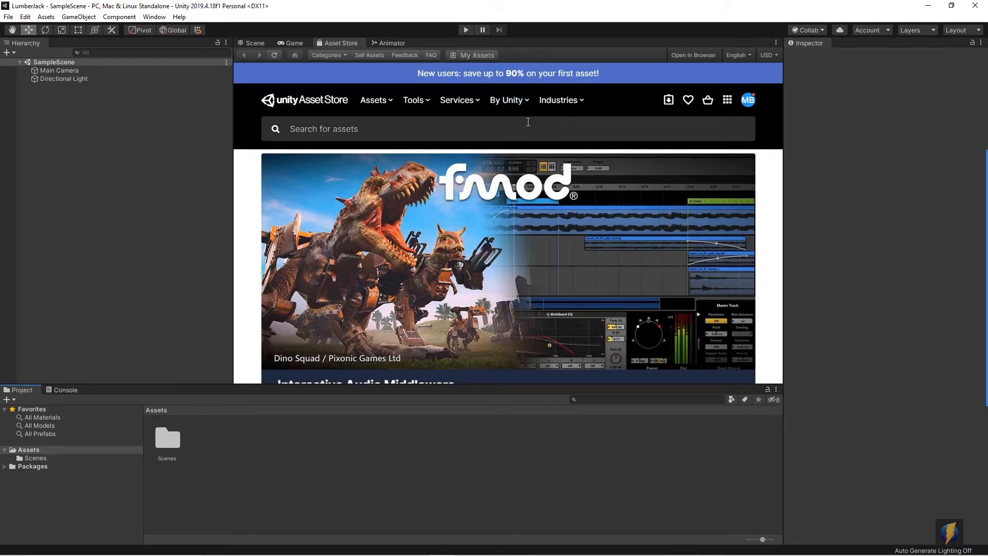
pyautogui.moveTo(565, 279)
pyautogui.mouseDown()
pyautogui.moveTo(495, 152)
pyautogui.moveTo(472, 68)
pyautogui.mouseUp()
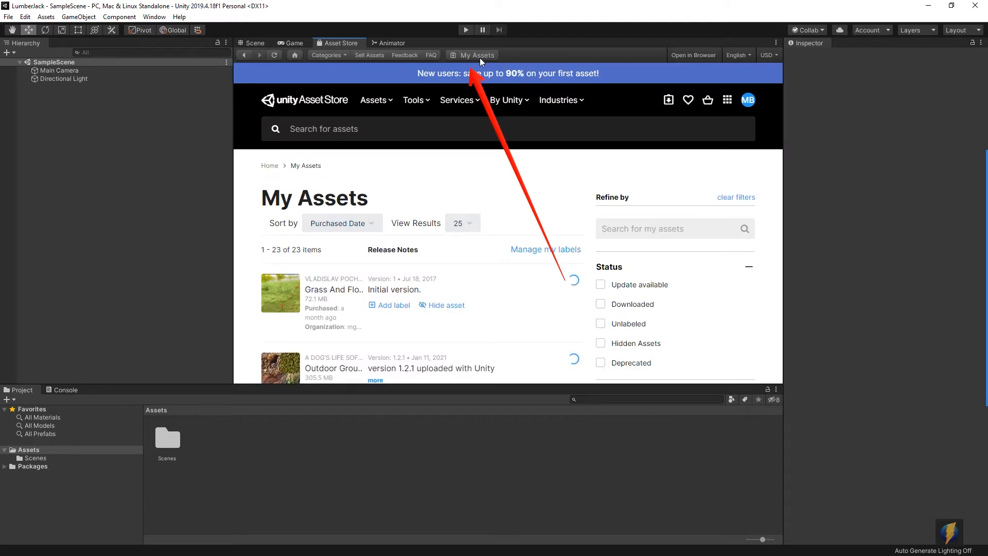
pyautogui.scroll(-7, 531, 222)
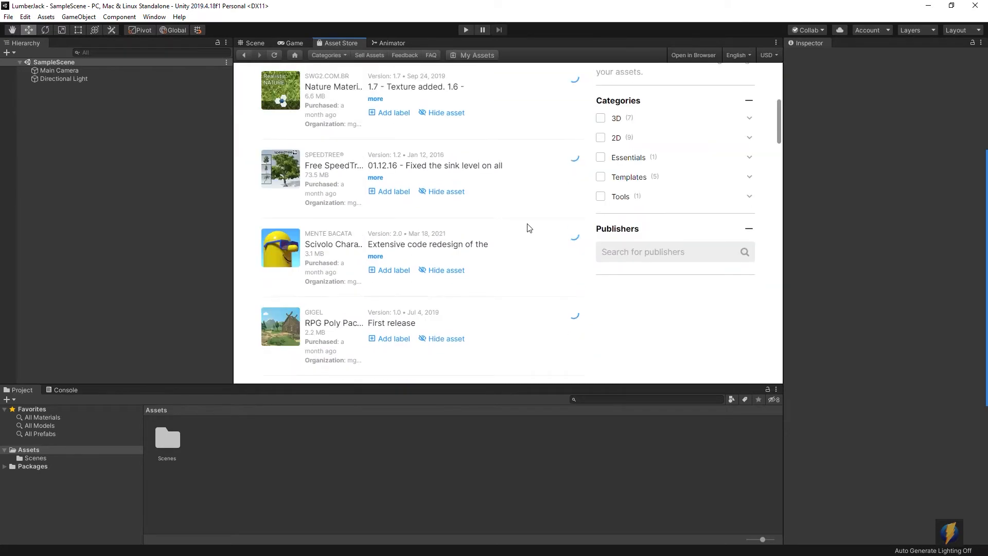
pyautogui.click(968, 312)
pyautogui.moveTo(869, 154)
pyautogui.mouseDown()
pyautogui.moveTo(702, 216)
pyautogui.moveTo(331, 230)
pyautogui.moveTo(385, 254)
pyautogui.mouseUp()
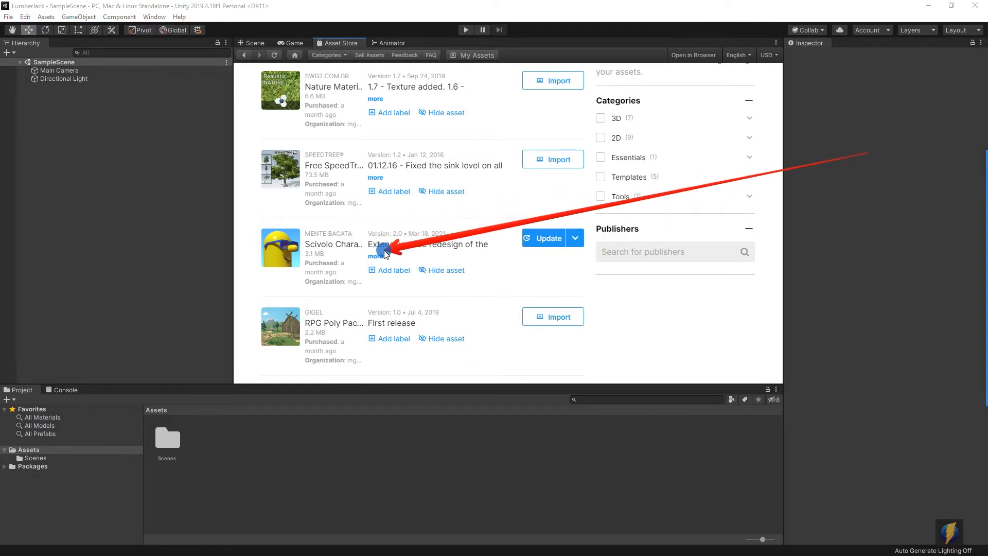
pyautogui.moveTo(386, 253)
pyautogui.mouseDown()
pyautogui.moveTo(357, 254)
pyautogui.moveTo(368, 256)
pyautogui.mouseUp()
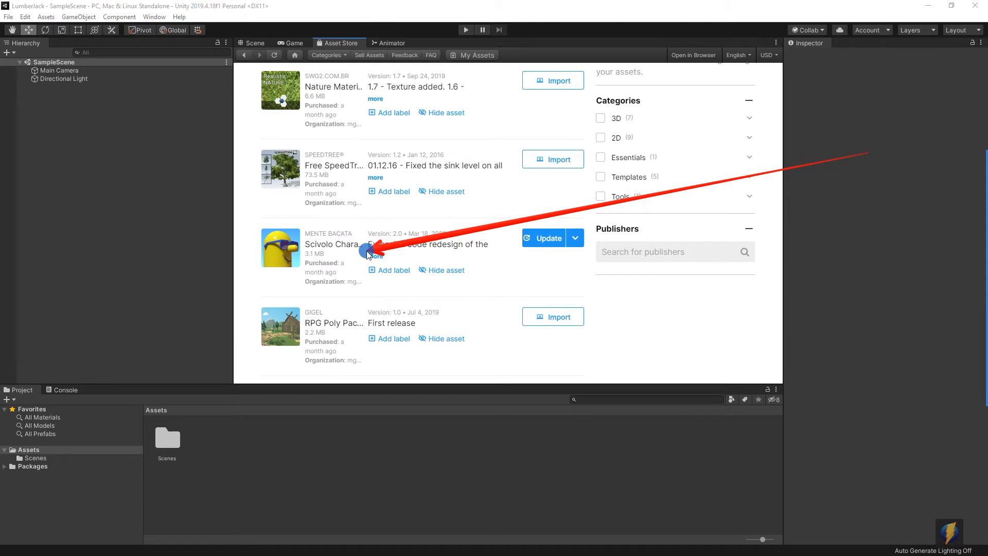
pyautogui.moveTo(368, 254); pyautogui.dragTo(353, 248)
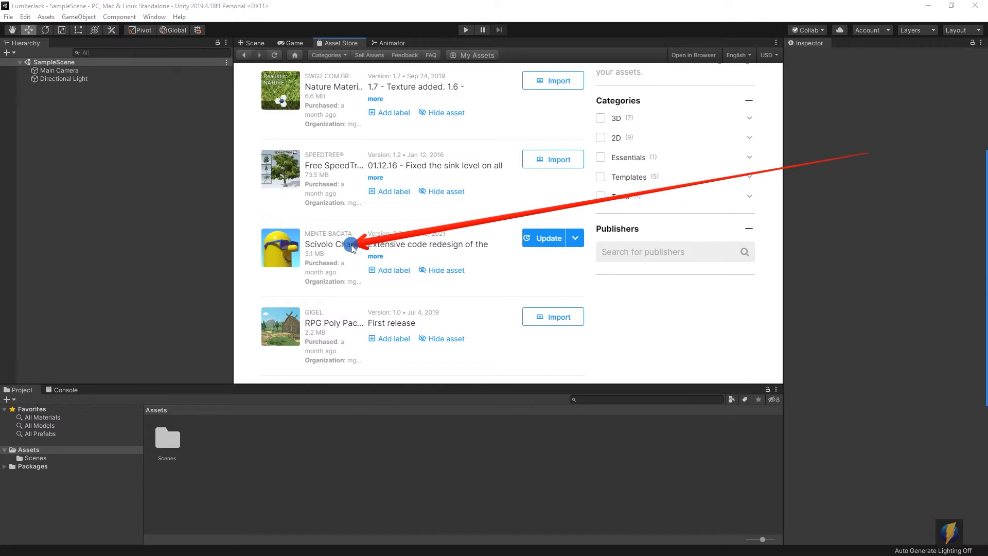
# Step: Find the 3rd Person Controller + Fly Mode asset in My Assets and expand its release notes
pyautogui.scroll(-4, 489, 261)
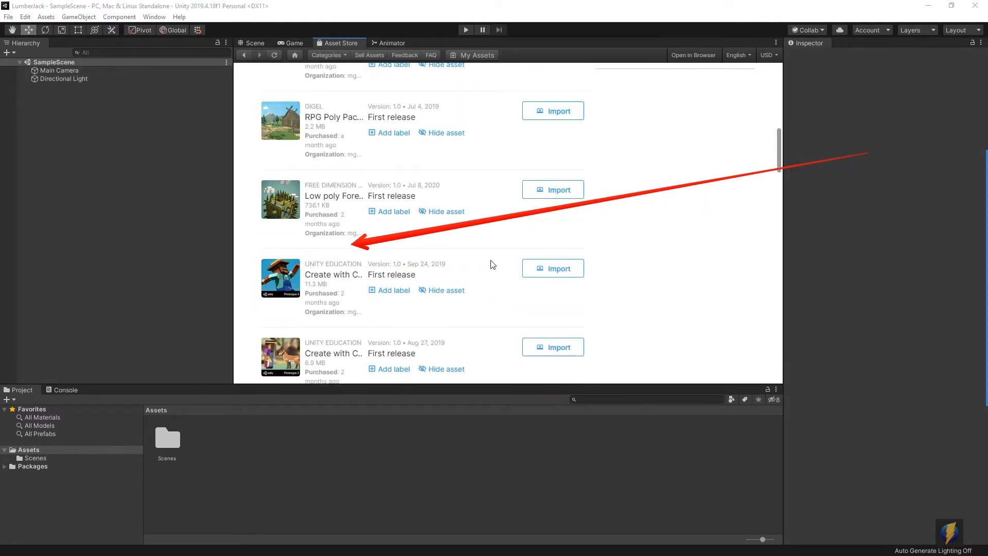
pyautogui.scroll(-3, 492, 264)
pyautogui.scroll(-3, 492, 265)
pyautogui.scroll(-8, 492, 265)
pyautogui.scroll(-4, 492, 265)
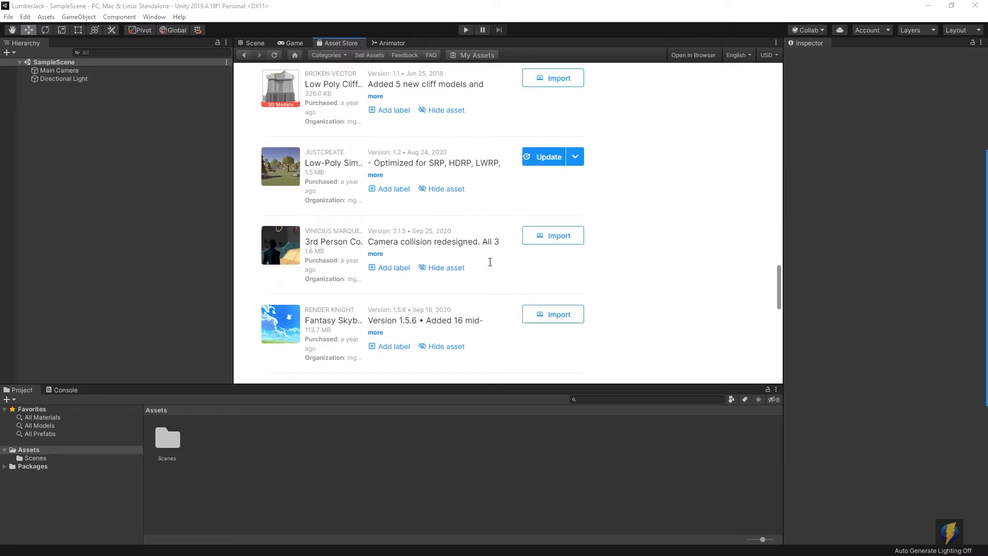
pyautogui.click(976, 308)
pyautogui.moveTo(781, 125)
pyautogui.mouseDown()
pyautogui.moveTo(569, 211)
pyautogui.moveTo(349, 232)
pyautogui.mouseUp()
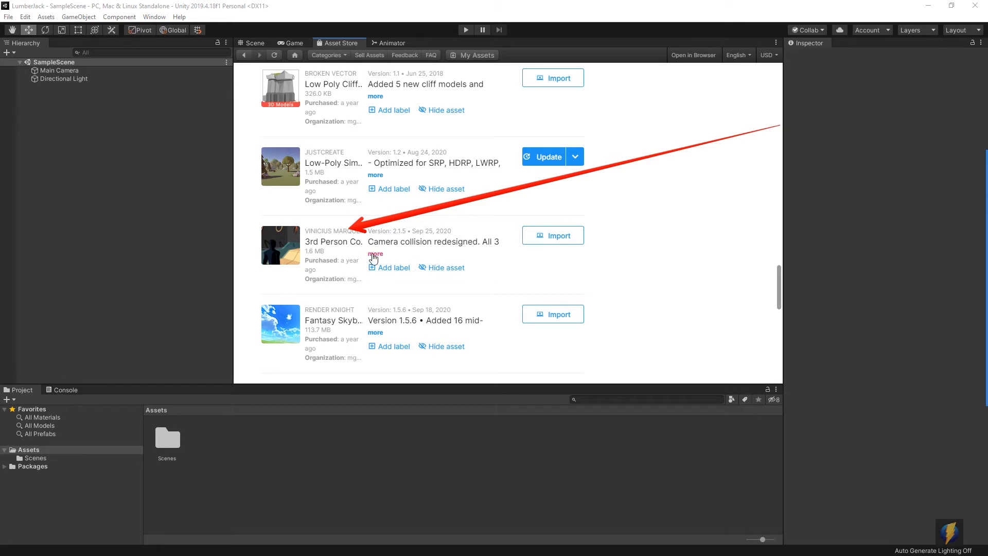
pyautogui.click(375, 254)
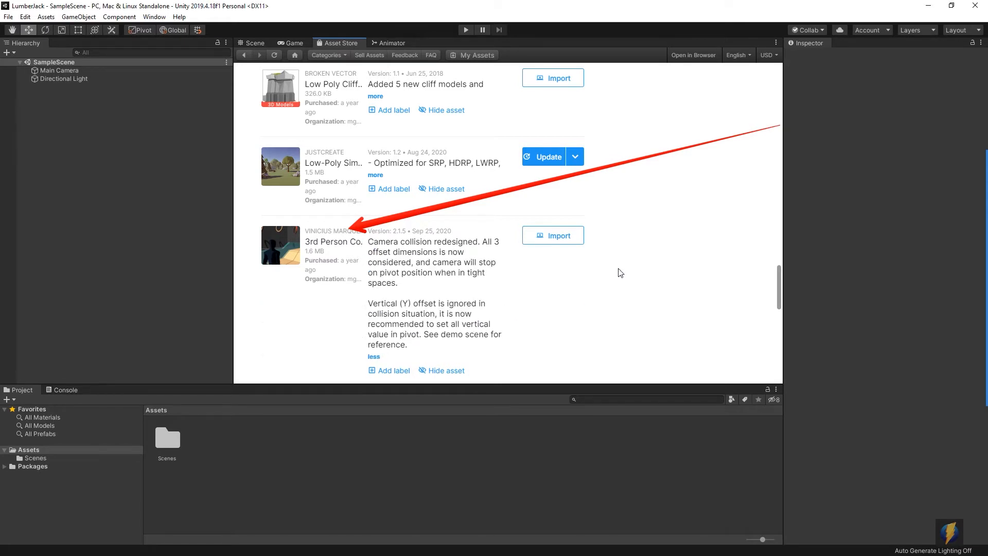
# Step: Import the complete 3rd Person Controller + Fly Mode package, accepting the project settings overwrite, and return to the Scene view
pyautogui.click(556, 237)
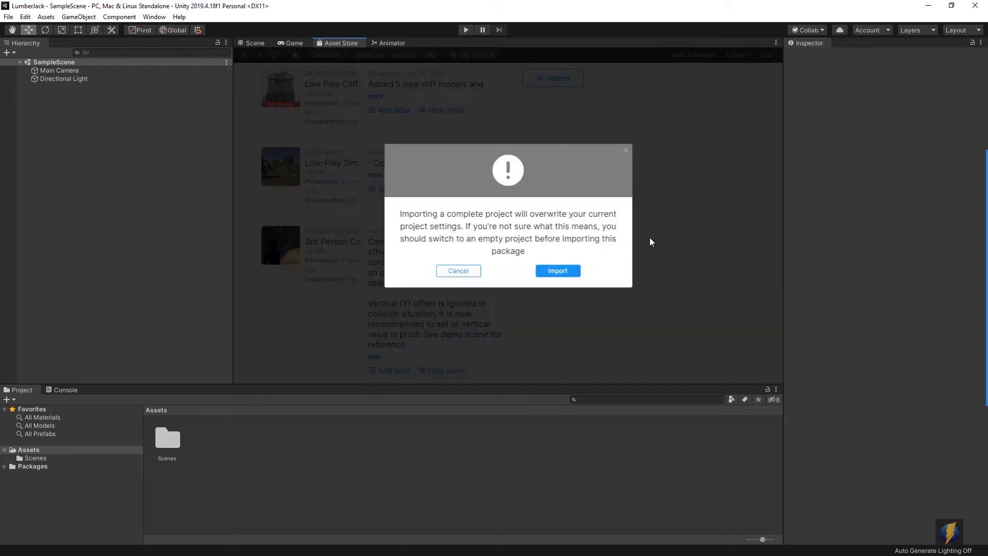
pyautogui.click(568, 272)
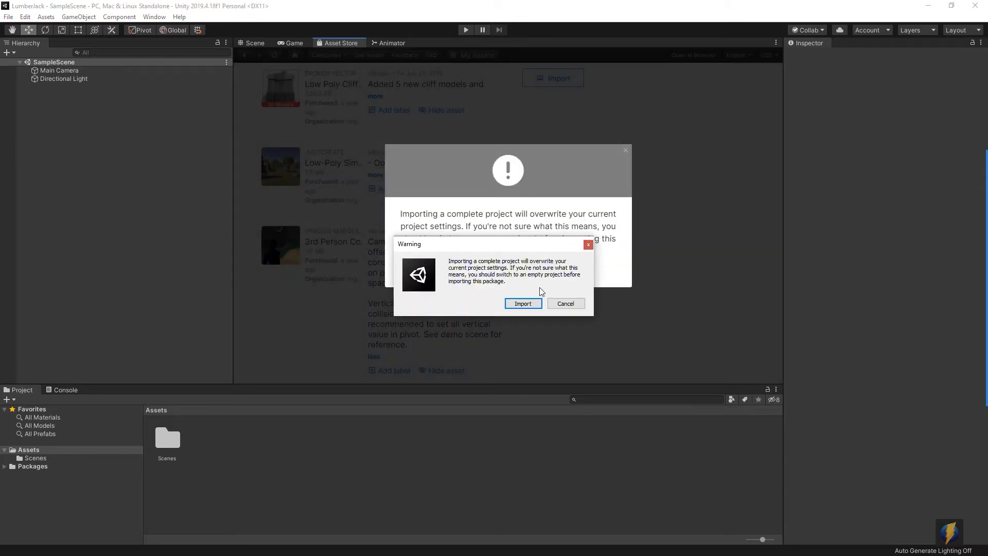
pyautogui.click(531, 303)
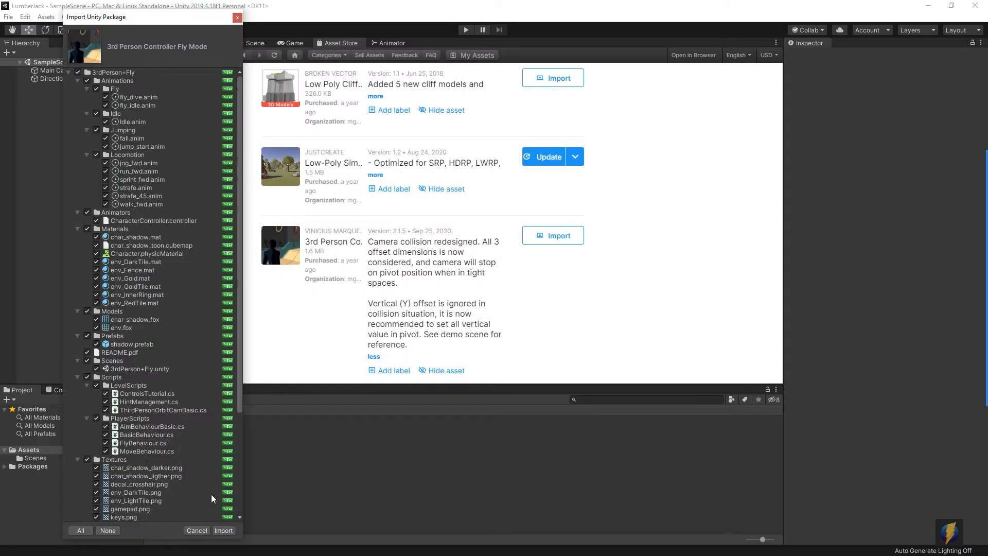
pyautogui.click(223, 530)
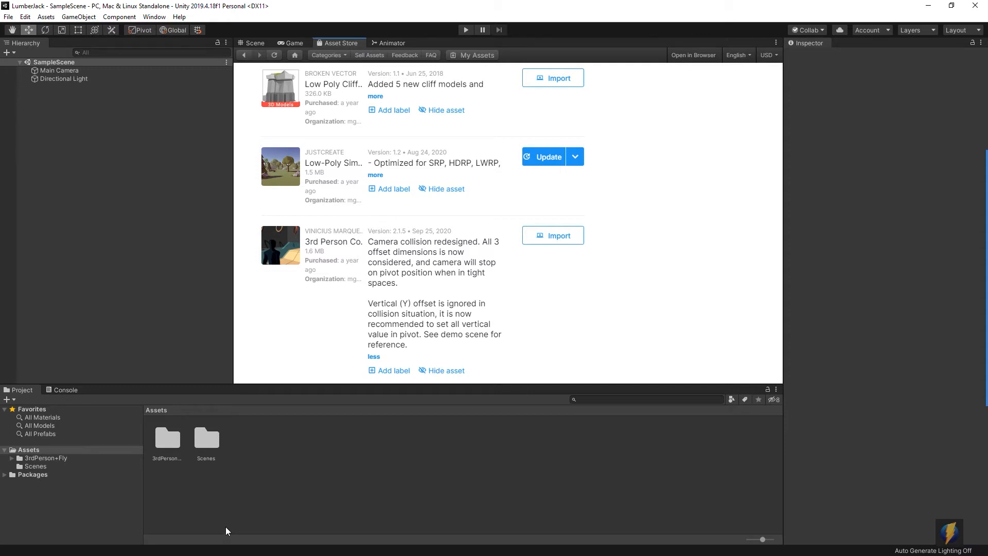
pyautogui.click(250, 42)
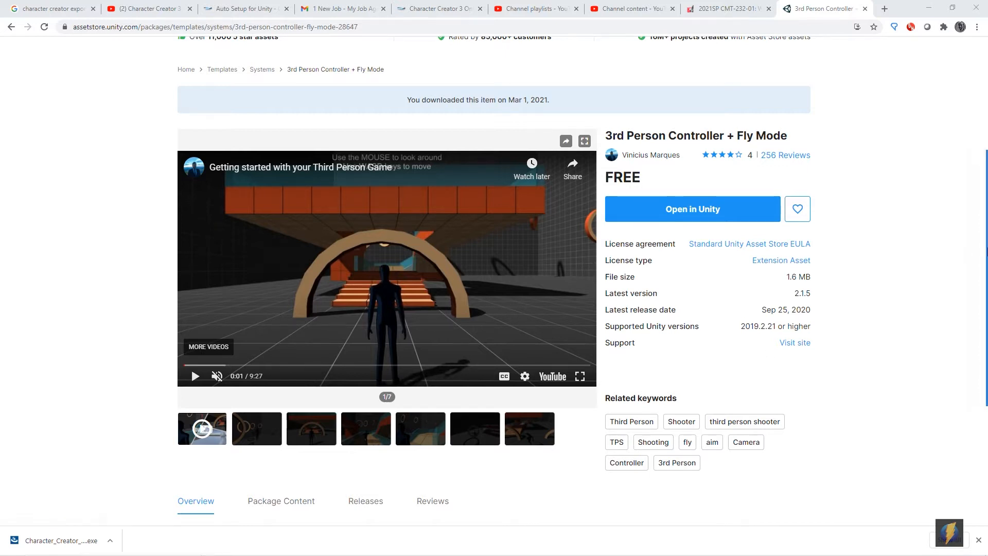
pyautogui.click(968, 308)
pyautogui.moveTo(854, 69)
pyautogui.mouseDown()
pyautogui.moveTo(684, 104)
pyautogui.moveTo(645, 129)
pyautogui.moveTo(790, 131)
pyautogui.moveTo(733, 92)
pyautogui.moveTo(635, 121)
pyautogui.moveTo(624, 154)
pyautogui.moveTo(728, 146)
pyautogui.moveTo(812, 164)
pyautogui.mouseUp()
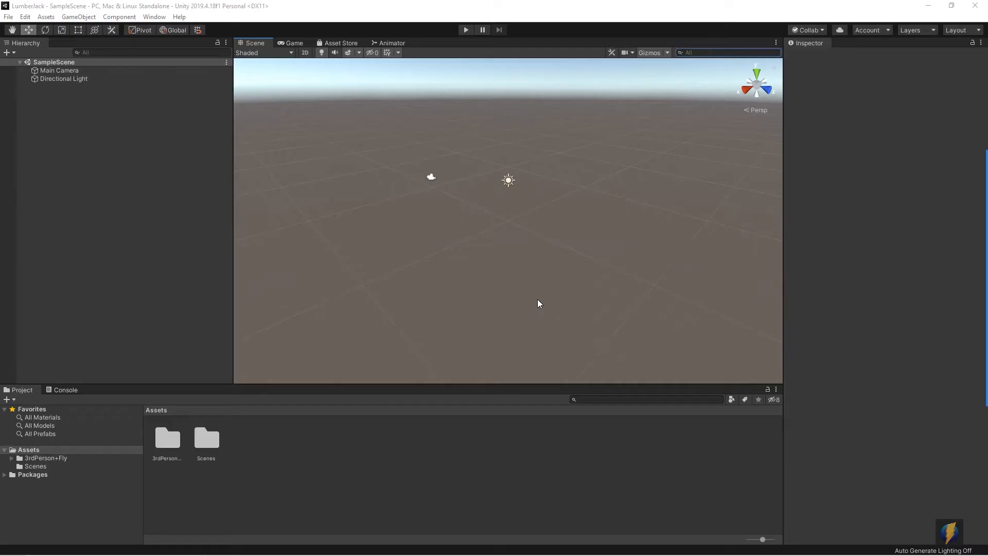
pyautogui.moveTo(971, 307)
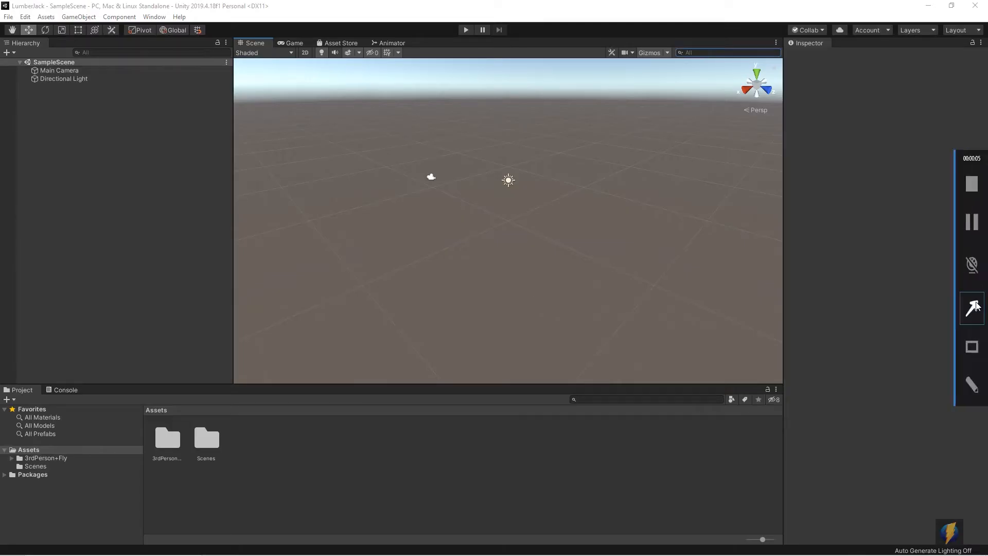
pyautogui.click(971, 307)
pyautogui.moveTo(669, 146)
pyautogui.mouseDown()
pyautogui.moveTo(463, 222)
pyautogui.moveTo(99, 393)
pyautogui.moveTo(23, 451)
pyautogui.moveTo(60, 456)
pyautogui.mouseUp()
# Step: Expand the 3rdPerson+Fly asset folder and open the 3rdPerson+Fly scene from its Scenes subfolder
pyautogui.click(11, 457)
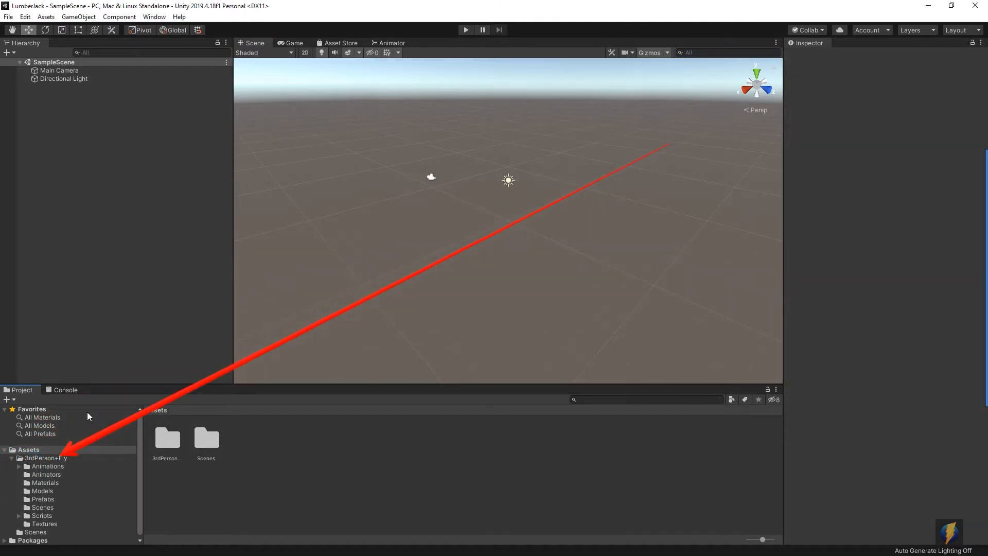
pyautogui.moveTo(125, 384); pyautogui.dragTo(123, 283)
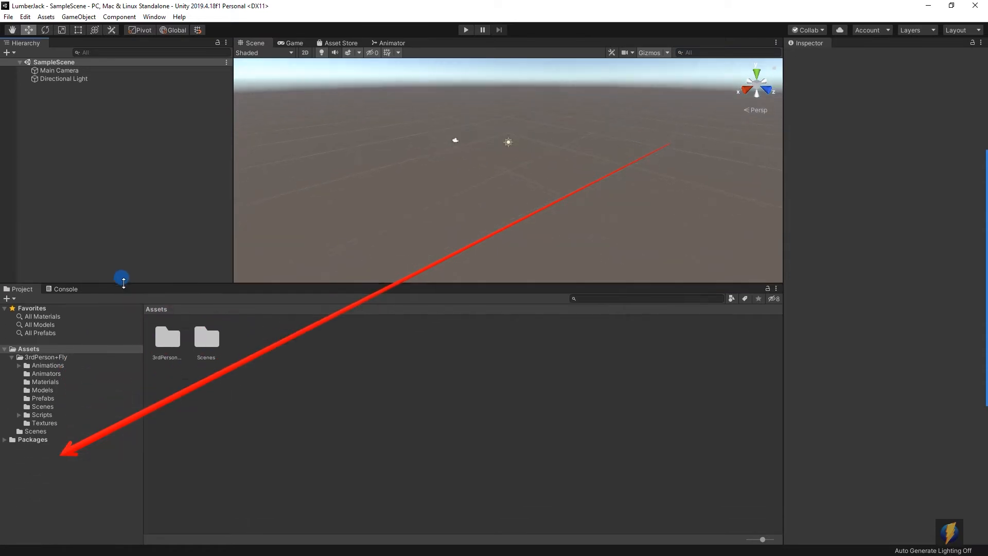
pyautogui.press('Escape')
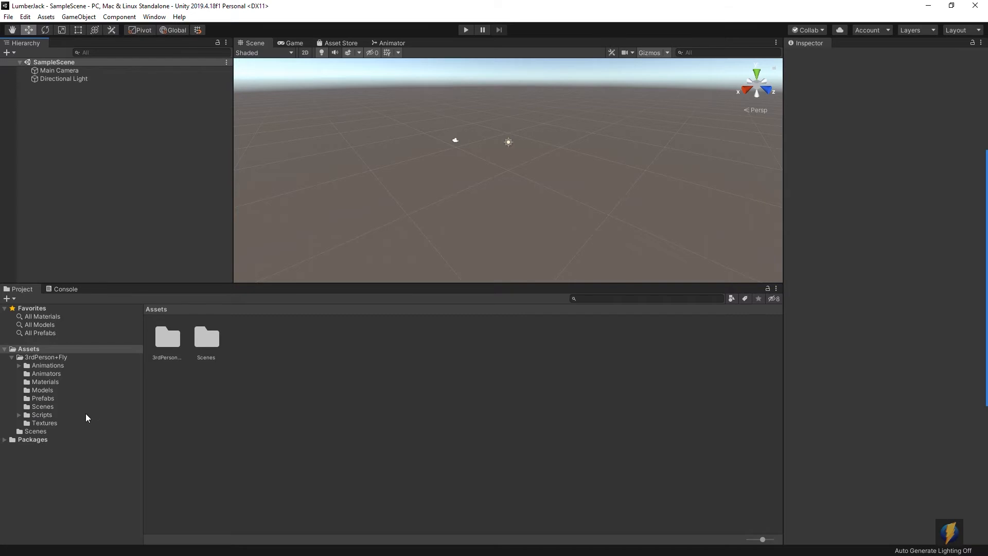
pyautogui.click(40, 407)
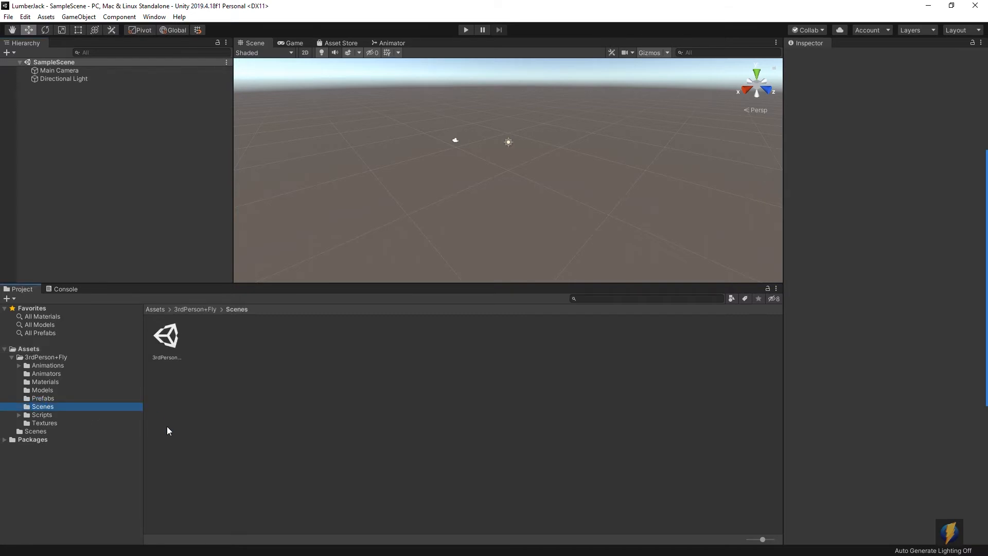
pyautogui.doubleClick(170, 344)
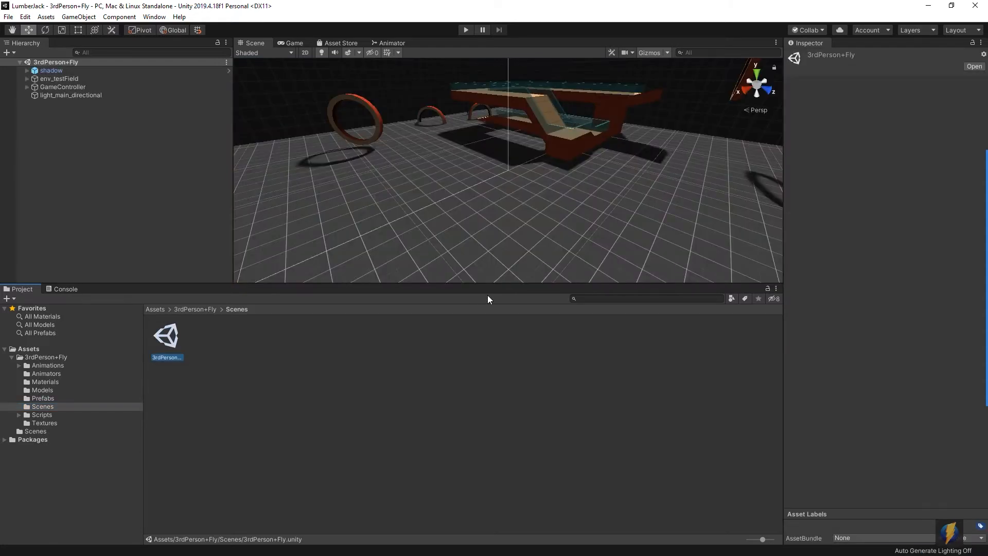
# Step: Enlarge the Scene view, select the shadow character and frame it for a close view from behind
pyautogui.moveTo(470, 284); pyautogui.dragTo(463, 388)
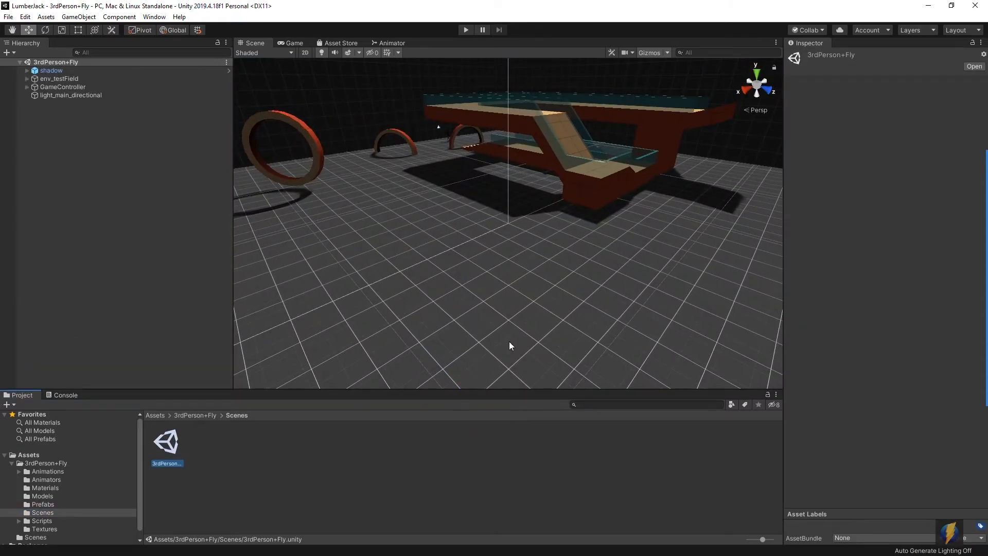
pyautogui.scroll(3, 499, 243)
pyautogui.moveTo(233, 222); pyautogui.dragTo(108, 227)
pyautogui.keyDown('alt'); pyautogui.moveTo(566, 205); pyautogui.dragTo(530, 220); pyautogui.keyUp('alt')
pyautogui.moveTo(533, 241); pyautogui.dragTo(360, 216, button='right')
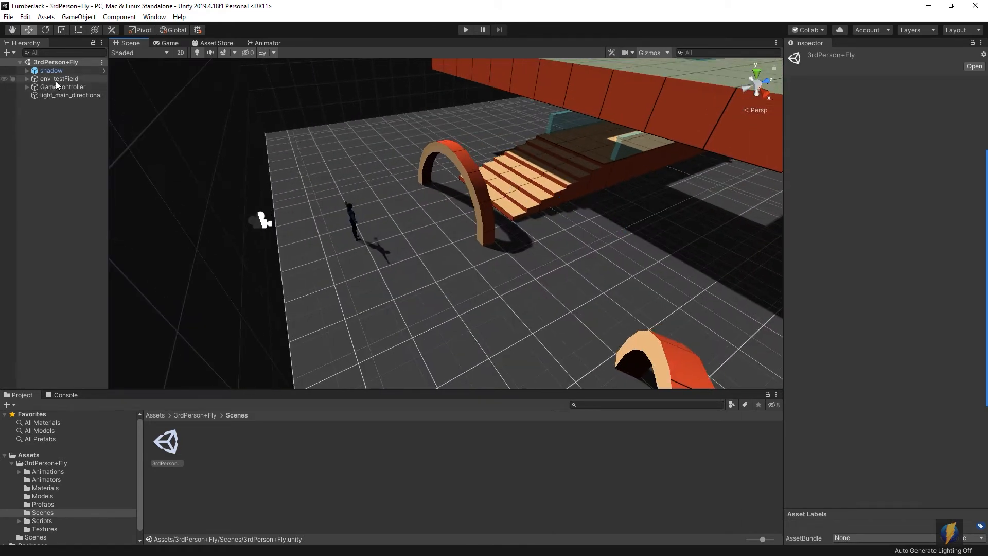
pyautogui.click(52, 71)
pyautogui.press('f')
pyautogui.keyDown('alt'); pyautogui.moveTo(529, 205); pyautogui.dragTo(324, 177); pyautogui.keyUp('alt')
pyautogui.keyDown('alt'); pyautogui.moveTo(517, 211); pyautogui.dragTo(484, 149); pyautogui.keyUp('alt')
# Step: Play the 3rdPerson+Fly scene and run the character through the arch, up the stairs and over the low barrier with a jump
pyautogui.click(466, 30)
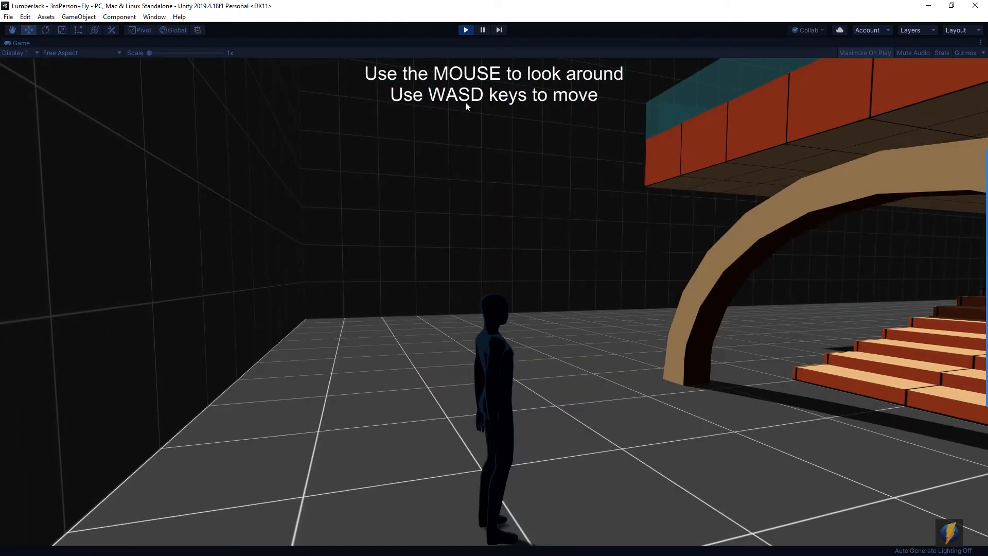
pyautogui.press('w')
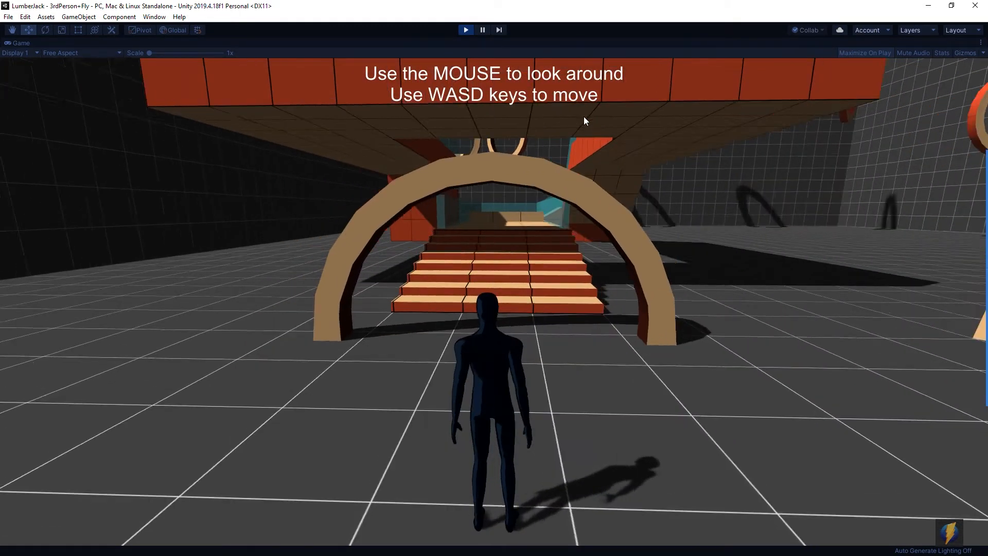
pyautogui.press('w')
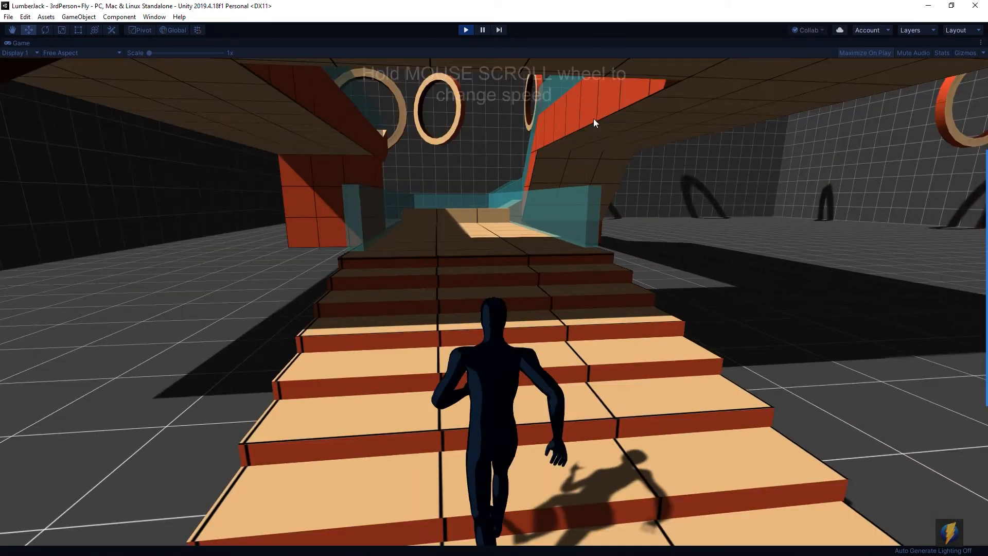
pyautogui.press('w')
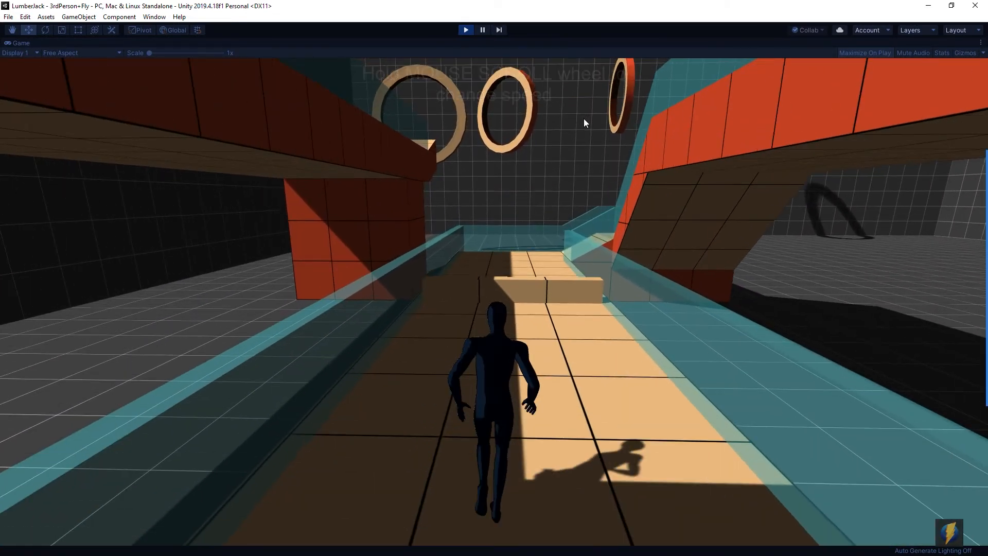
pyautogui.press('w')
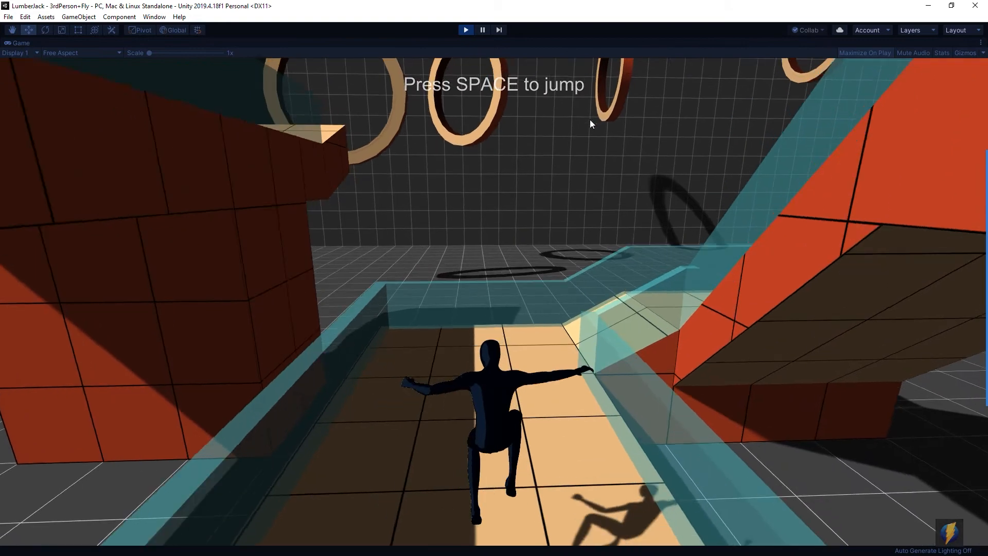
# Step: Run the character up the steep ramp and along the elevated walkway, turning at the corners towards the rings
pyautogui.press('w')
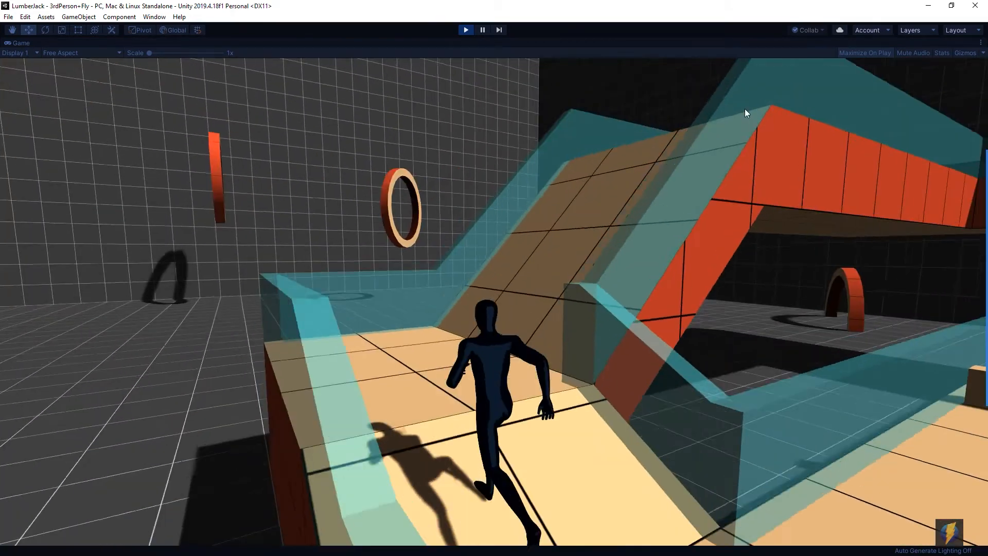
pyautogui.press('w')
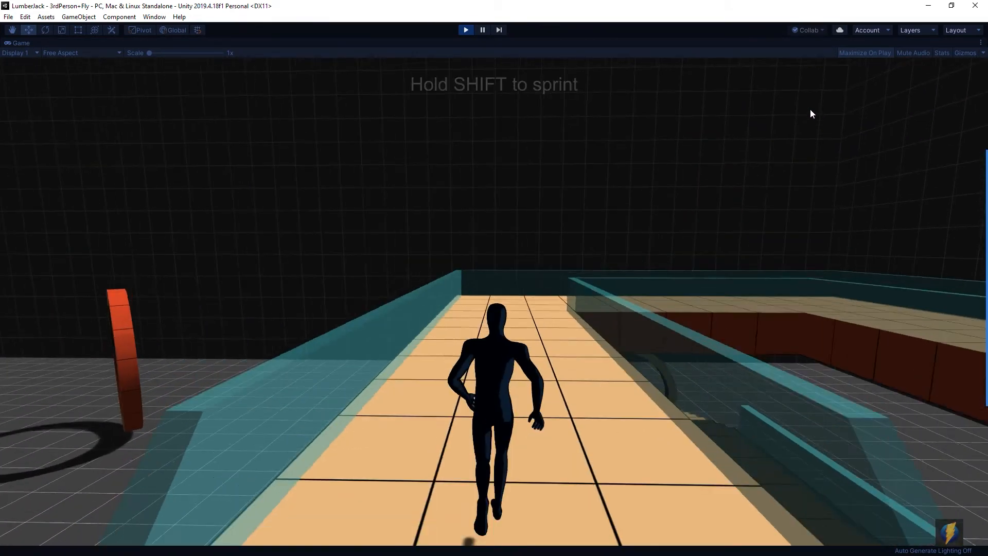
pyautogui.press('w')
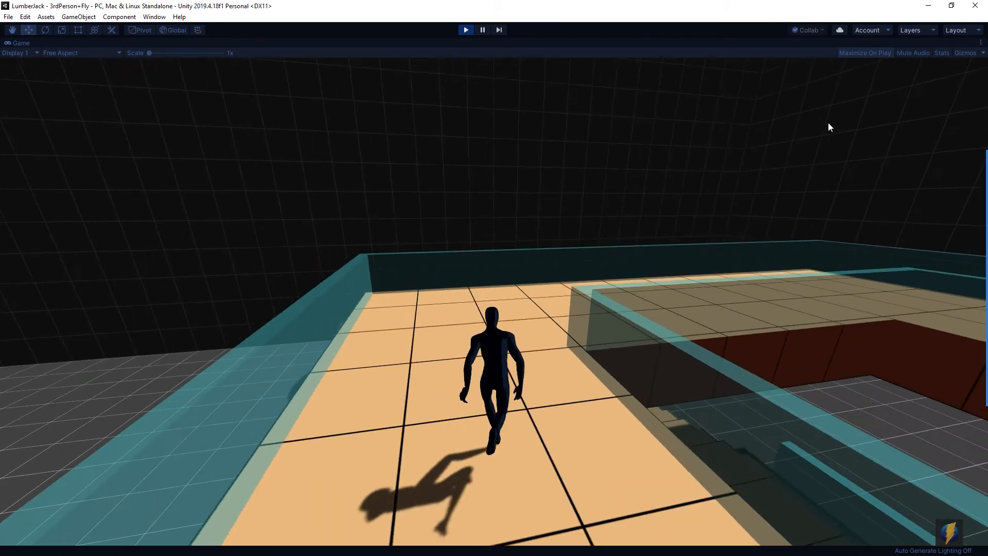
pyautogui.press('w')
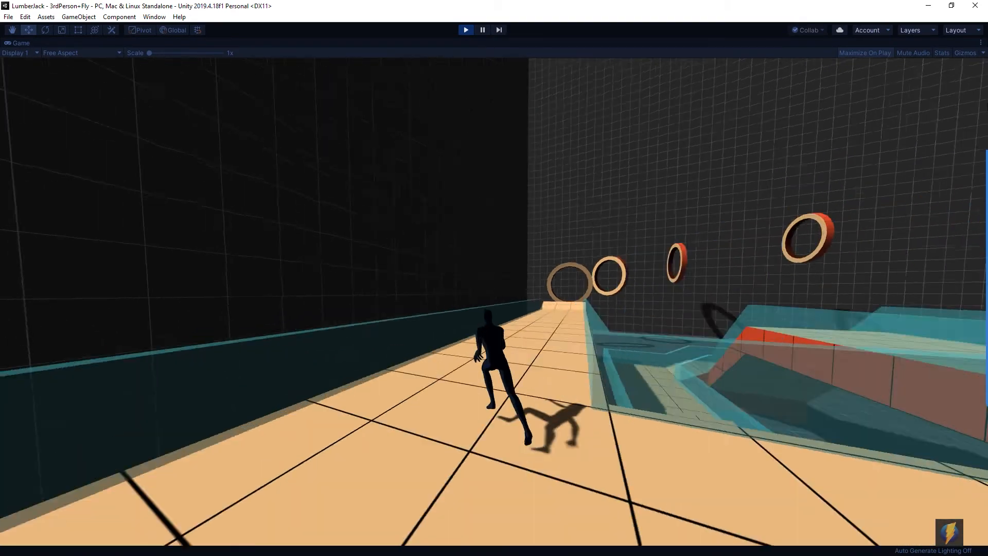
pyautogui.press('w')
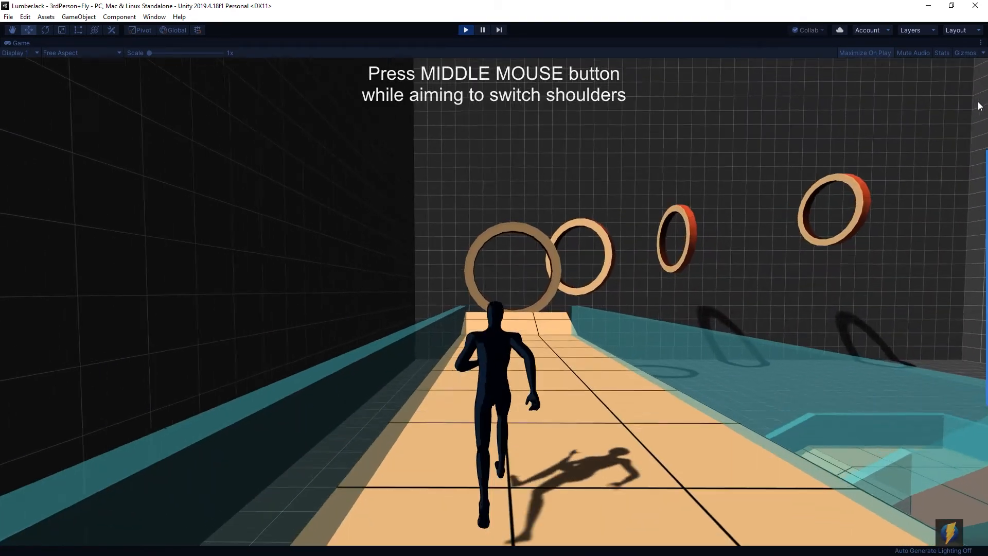
# Step: Jump off the launch ramp at the walkway's end, switch to fly mode and fly the character through the rings and above the course
pyautogui.press('w')
pyautogui.press('space')
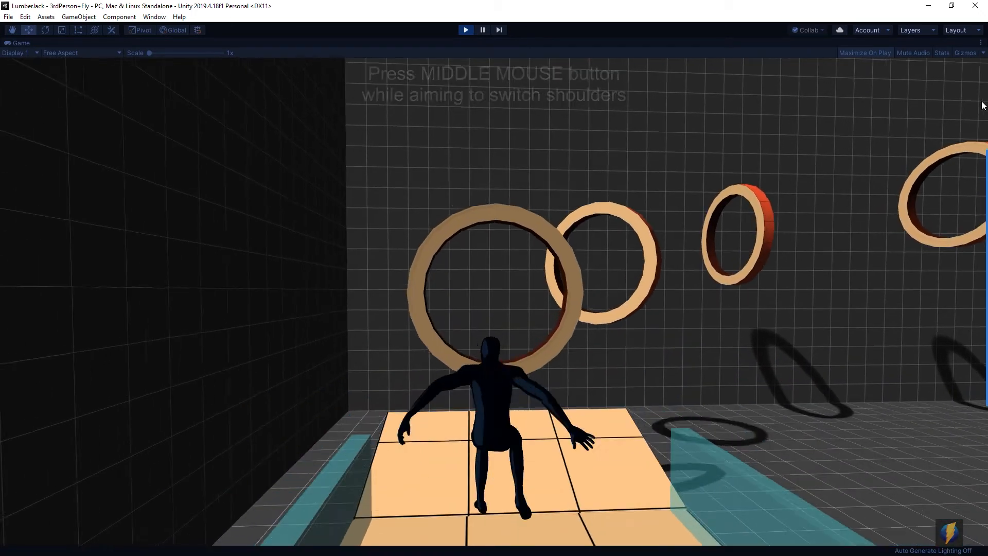
pyautogui.press('f')
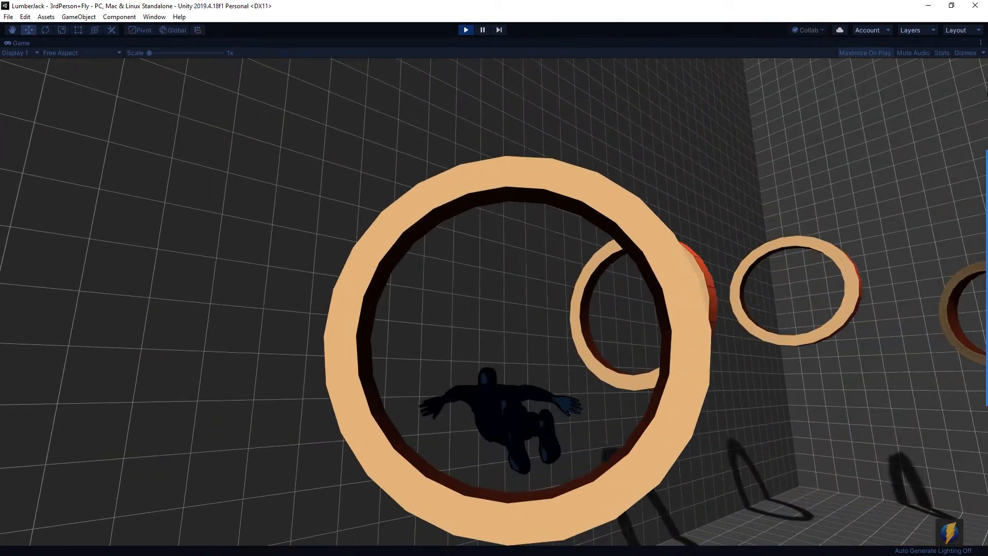
pyautogui.press('w')
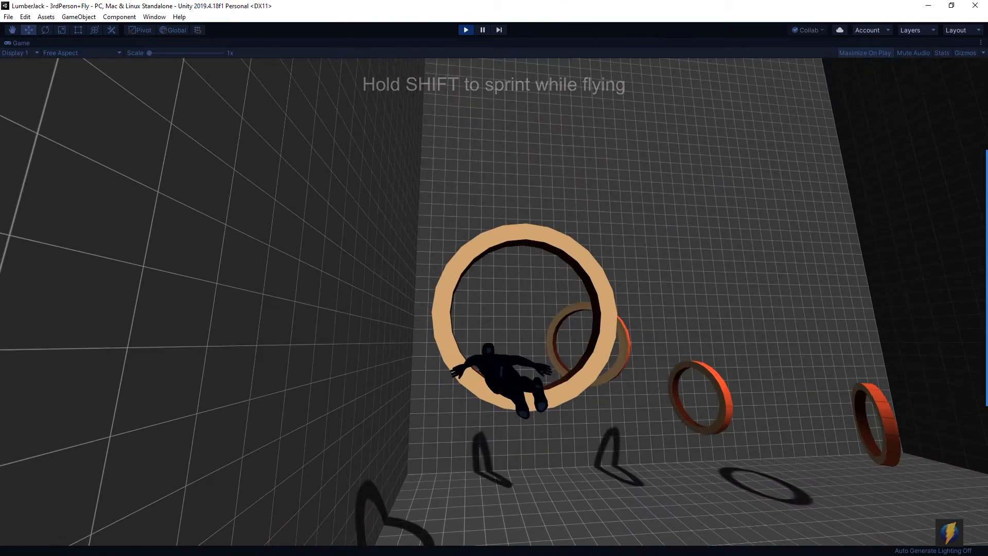
pyautogui.press('w')
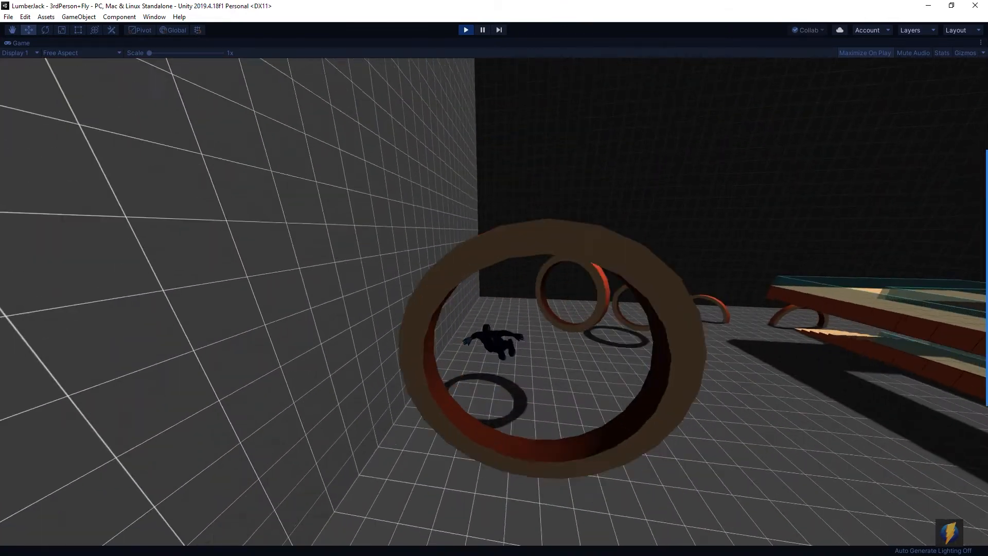
pyautogui.press('w')
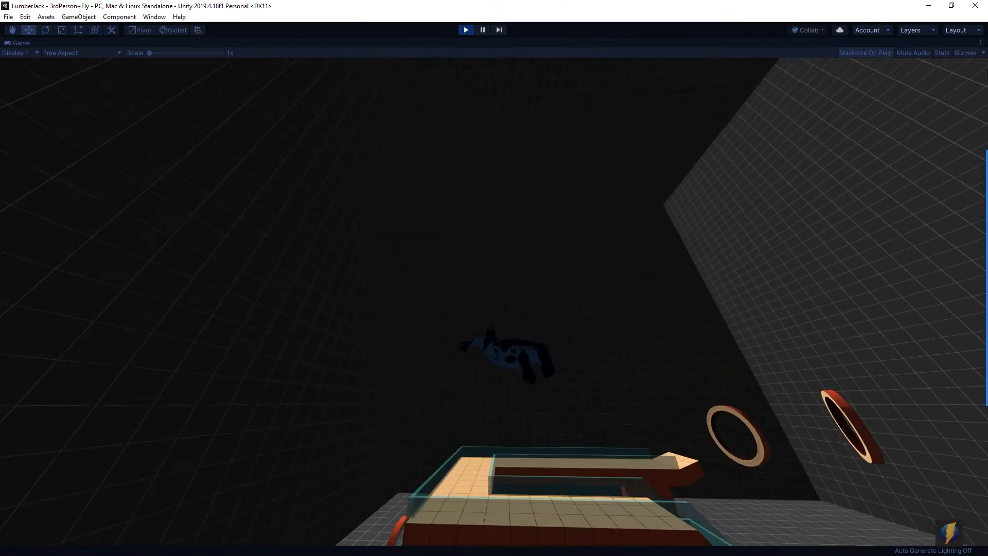
pyautogui.press('w')
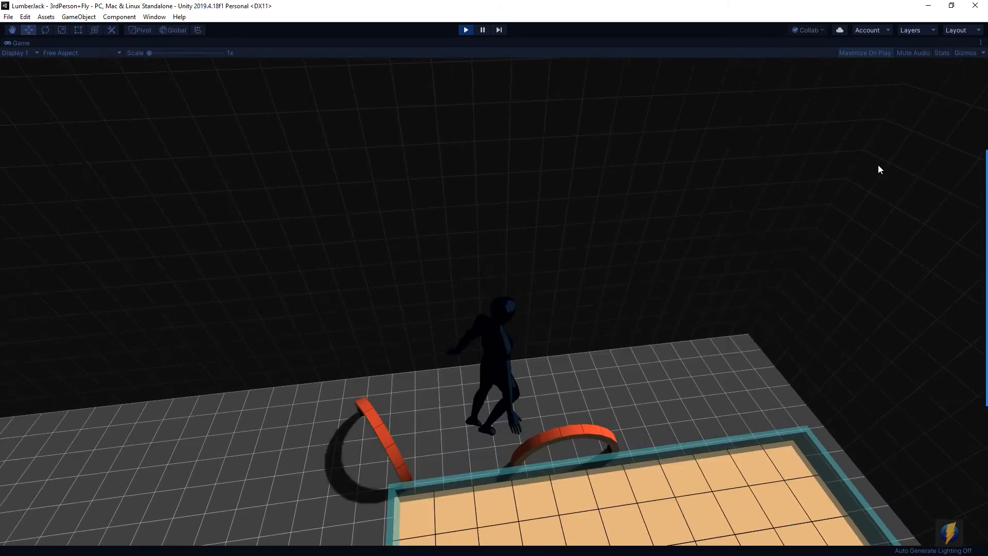
# Step: Bring the character down from flight onto the elevated platform and run along it until facing the rings
pyautogui.press('w')
pyautogui.press('w')
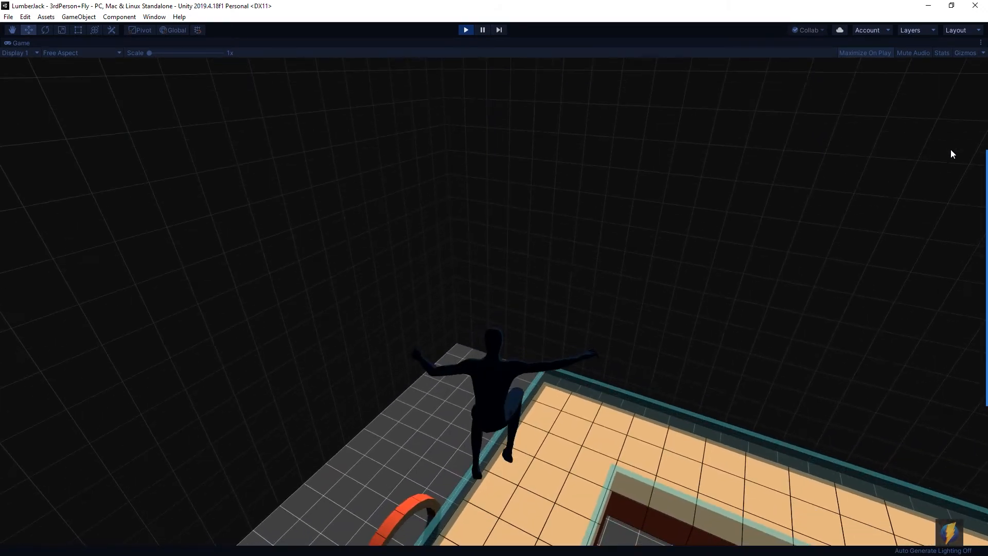
pyautogui.press('w')
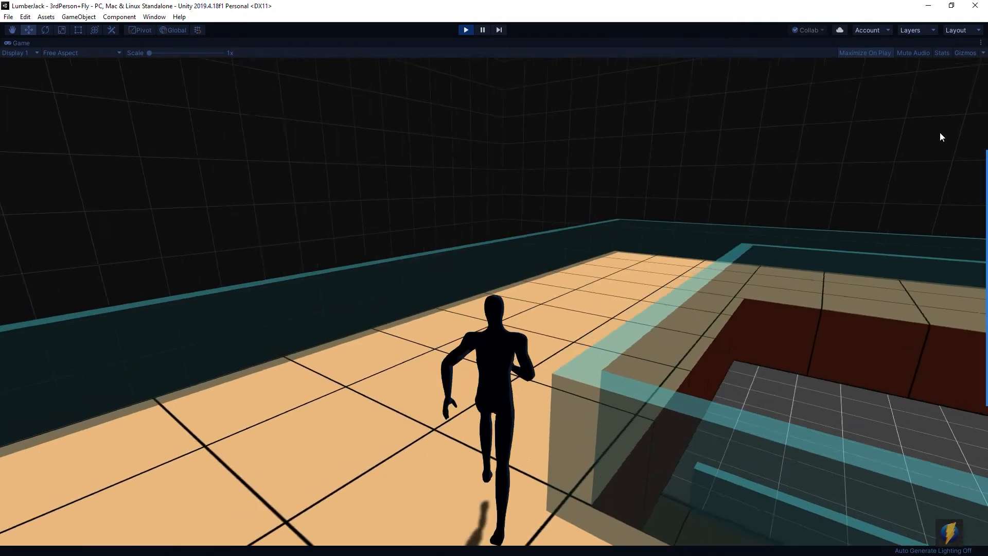
pyautogui.press('w')
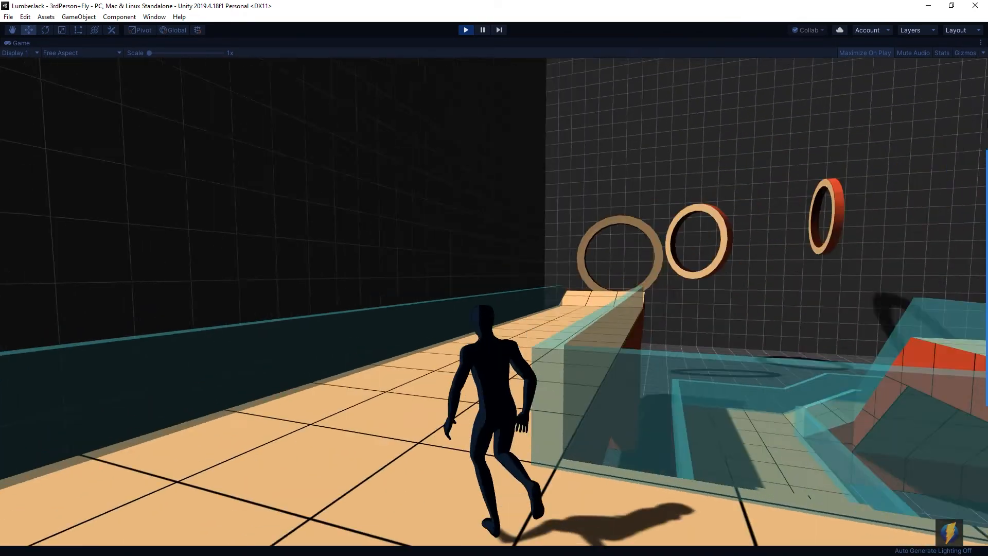
# Step: Test walking in the over-the-shoulder aim mode on the elevated walkway, and stop playing the scene
pyautogui.press('w')
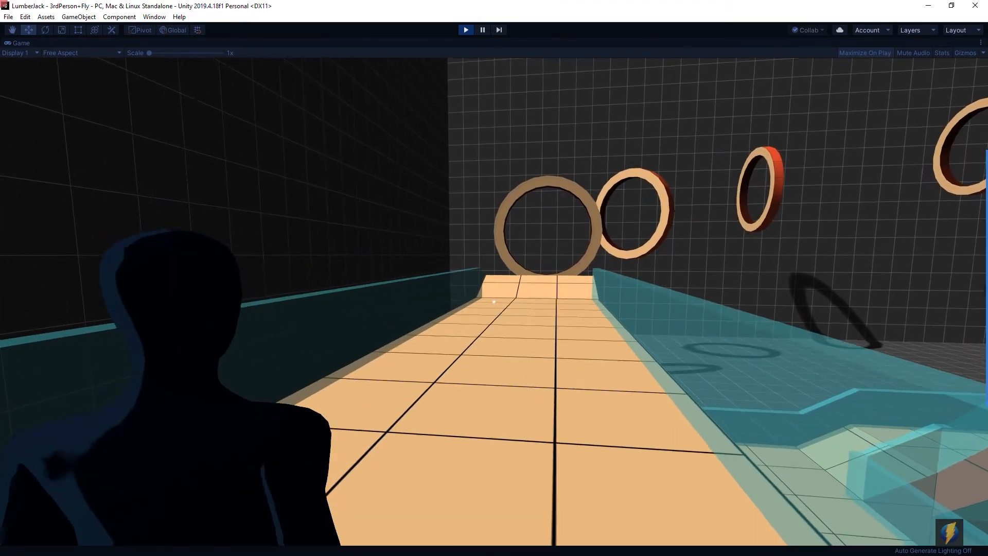
pyautogui.press('w')
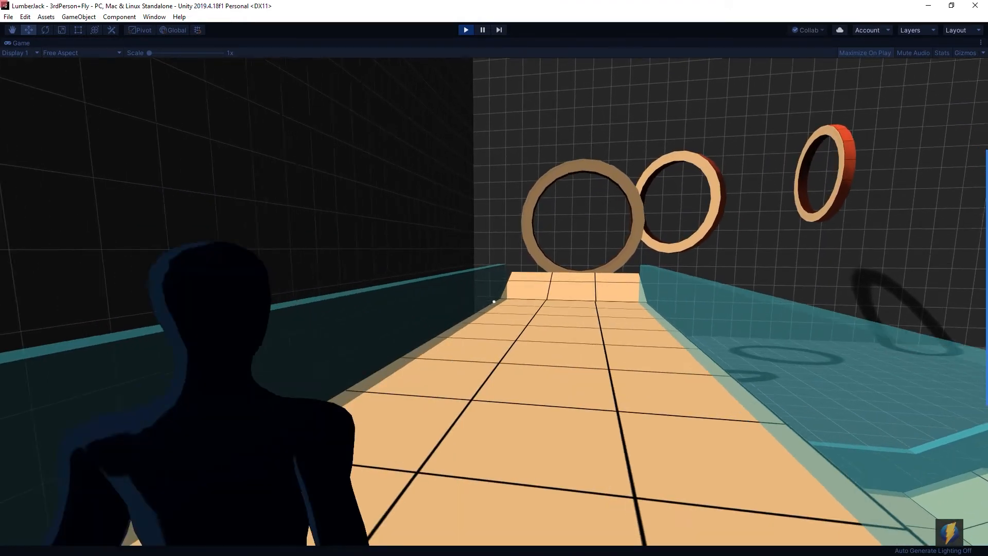
pyautogui.press('w')
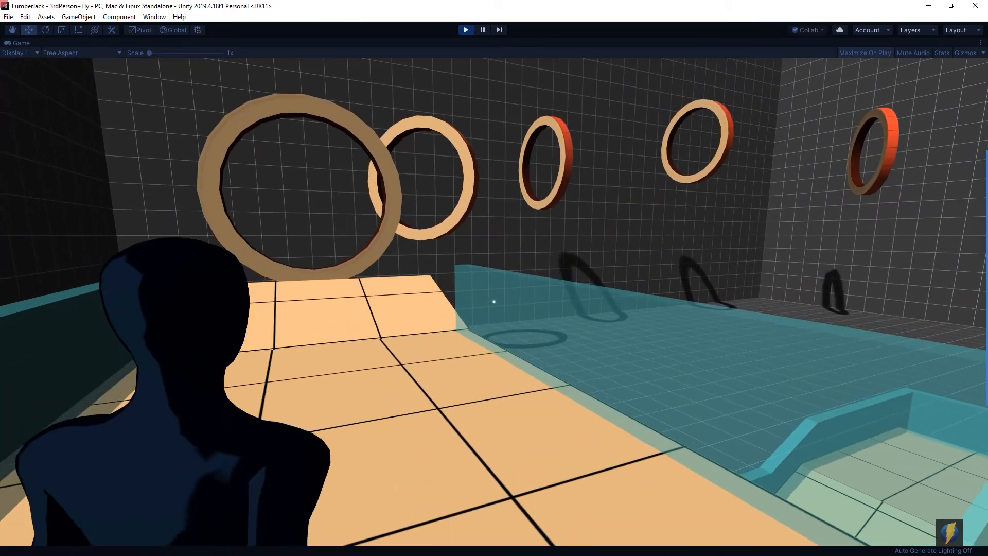
pyautogui.press('w')
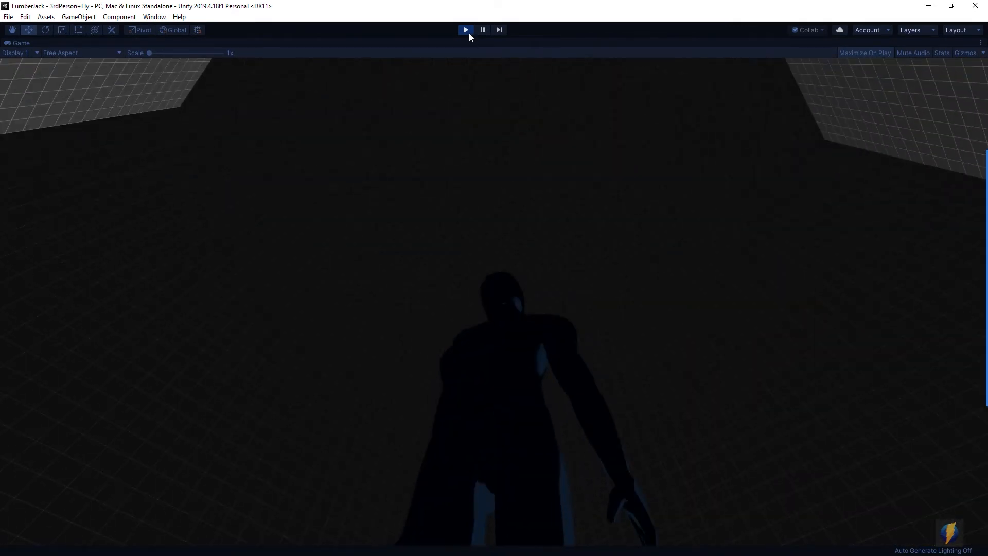
pyautogui.click(466, 30)
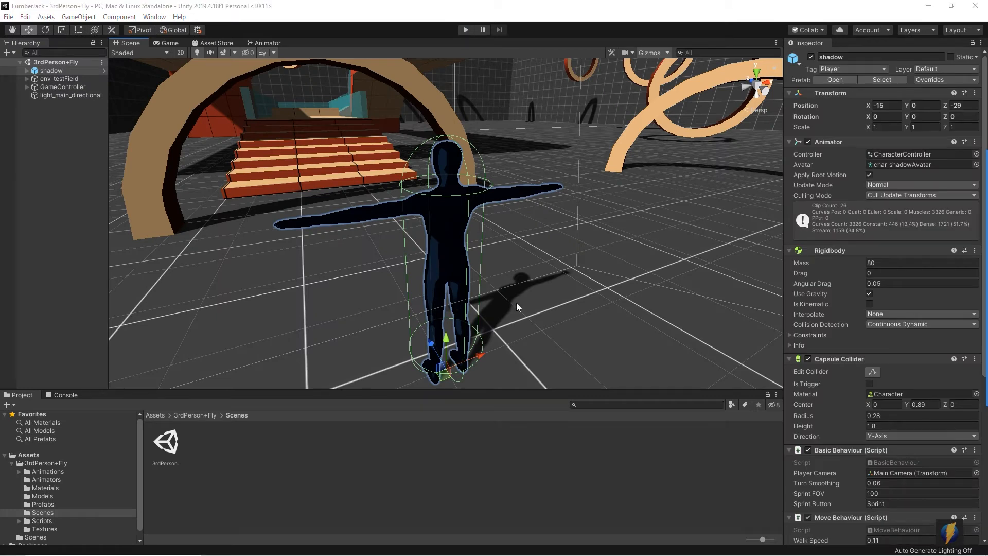
# Step: Open README.pdf from the 3rdPerson+Fly asset folder and widen the Inspector
pyautogui.keyDown('alt'); pyautogui.moveTo(509, 333); pyautogui.dragTo(576, 227); pyautogui.keyUp('alt')
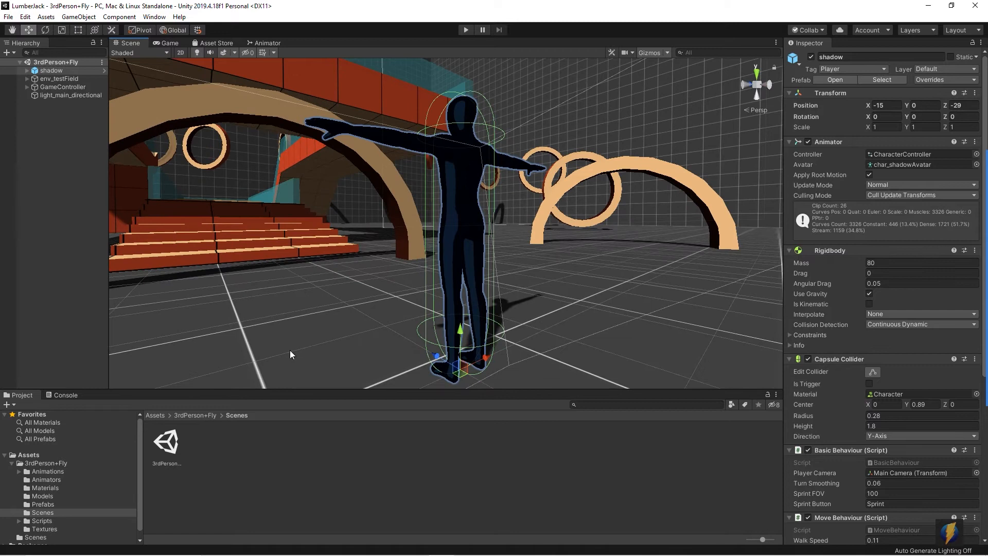
pyautogui.click(32, 463)
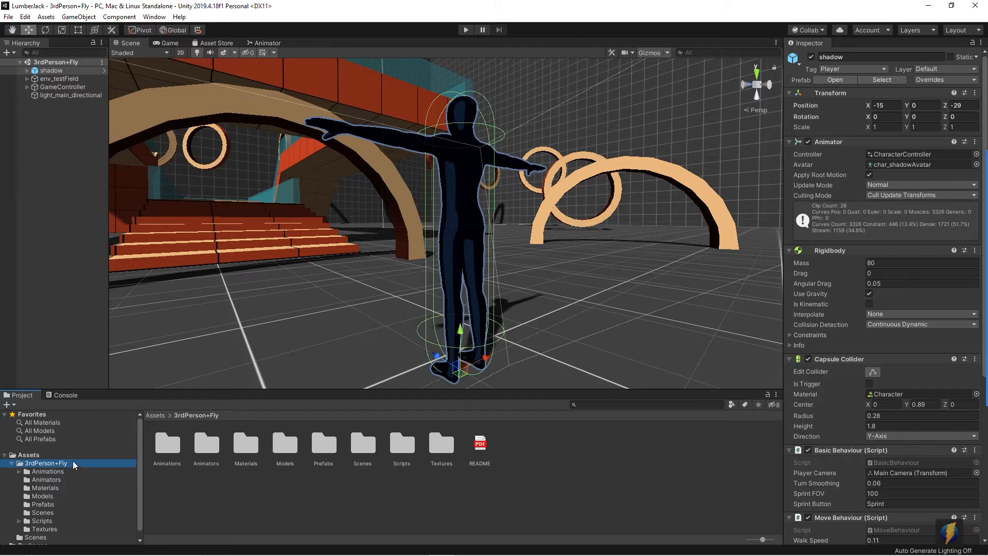
pyautogui.click(481, 445)
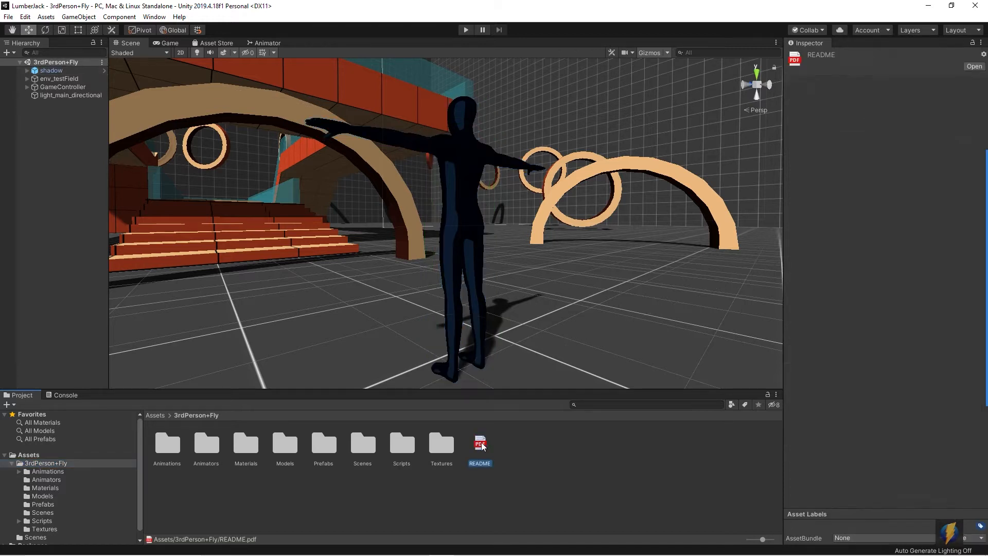
pyautogui.moveTo(782, 296); pyautogui.dragTo(697, 298)
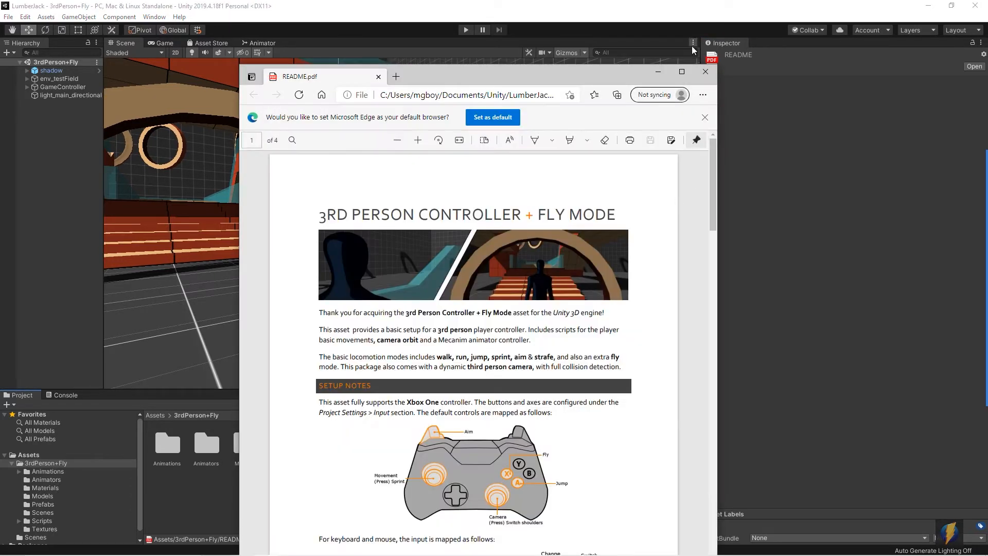
# Step: Maximize the README, skim its setup notes, collider guidance and script parameter sections, close it and inspect the character in the Scene view
pyautogui.click(682, 72)
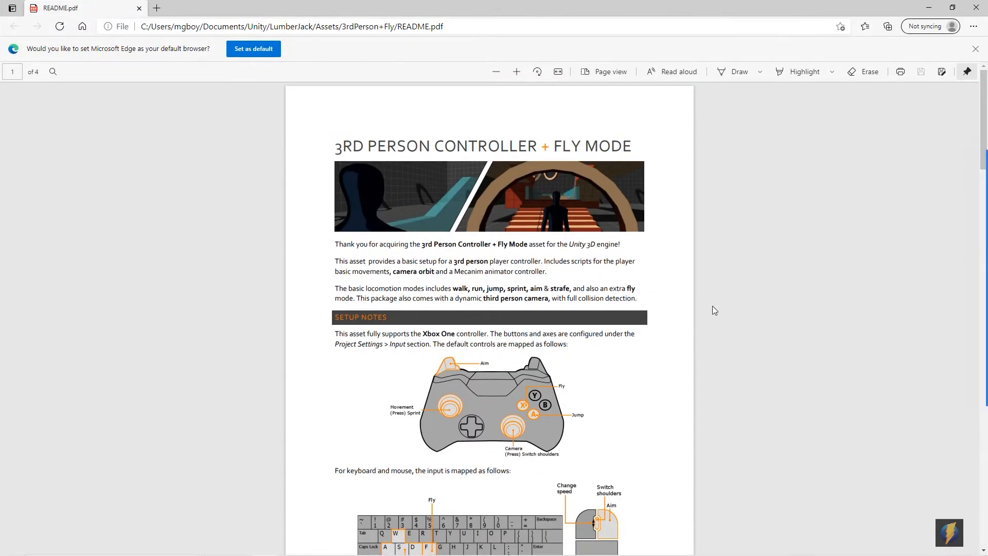
pyautogui.scroll(-8, 695, 311)
pyautogui.scroll(-15, 690, 345)
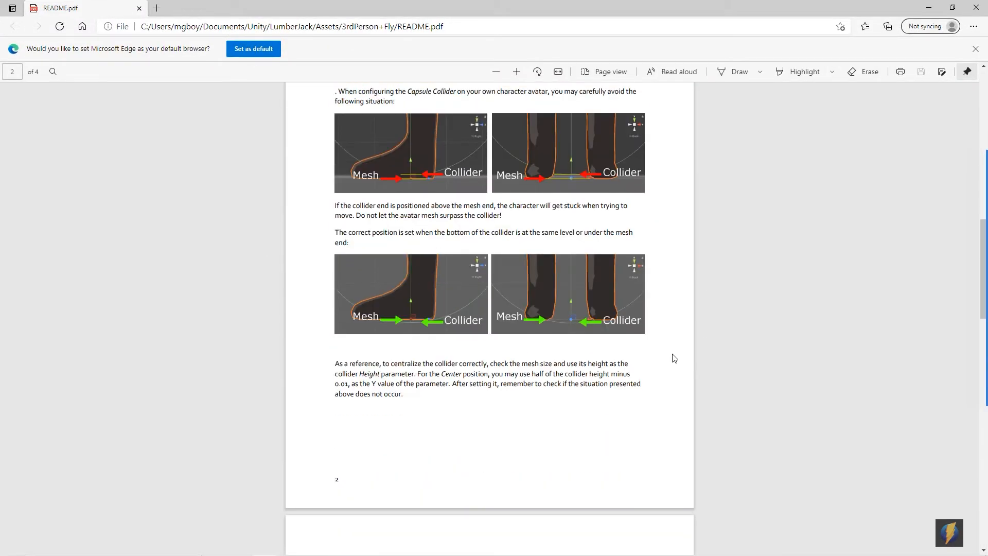
pyautogui.scroll(-12, 669, 361)
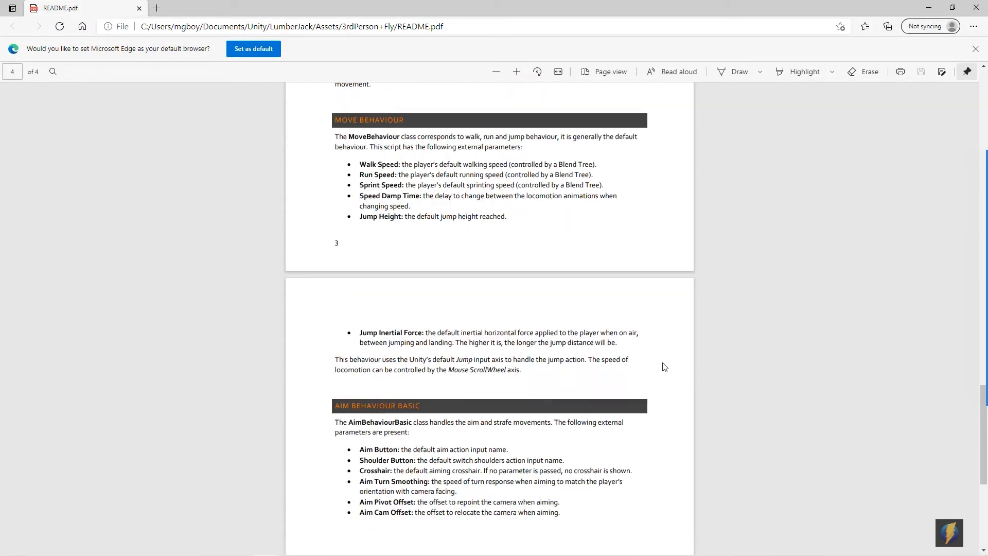
pyautogui.scroll(20, 617, 369)
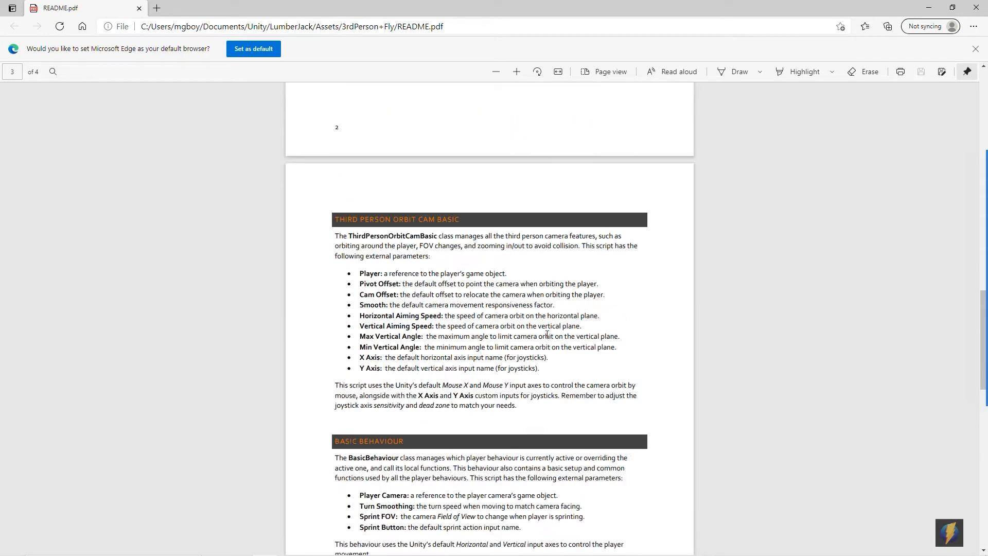
pyautogui.scroll(8, 545, 320)
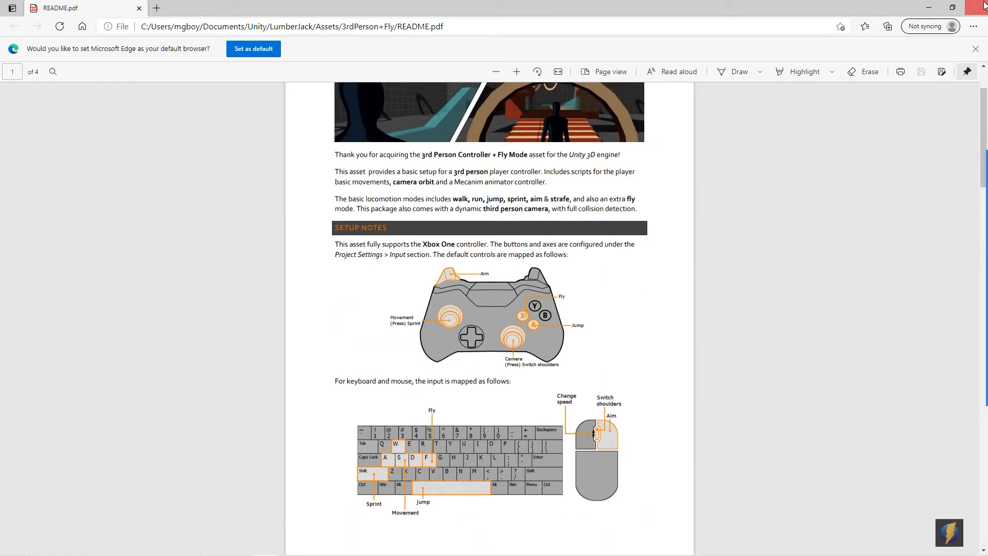
pyautogui.click(977, 9)
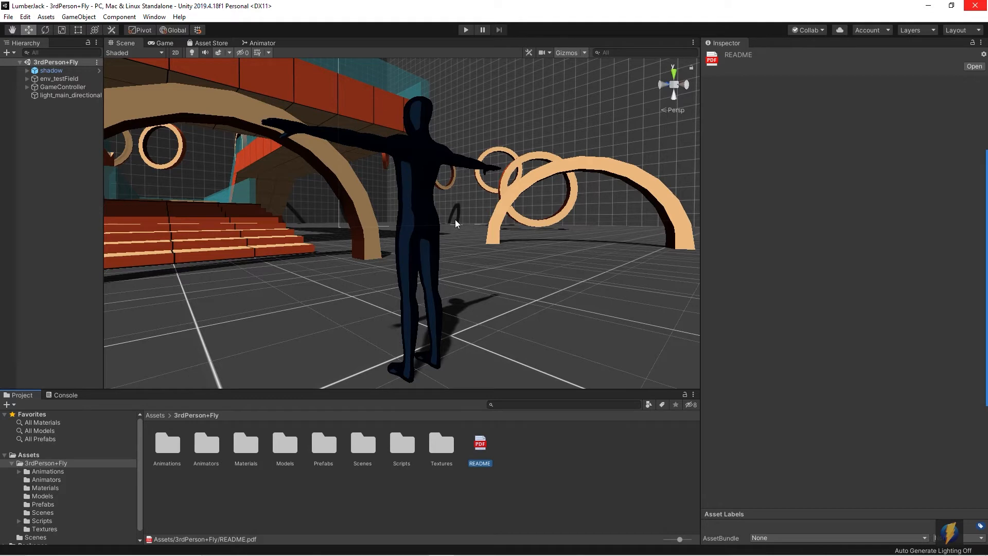
pyautogui.keyDown('alt'); pyautogui.moveTo(452, 223); pyautogui.dragTo(184, 149); pyautogui.keyUp('alt')
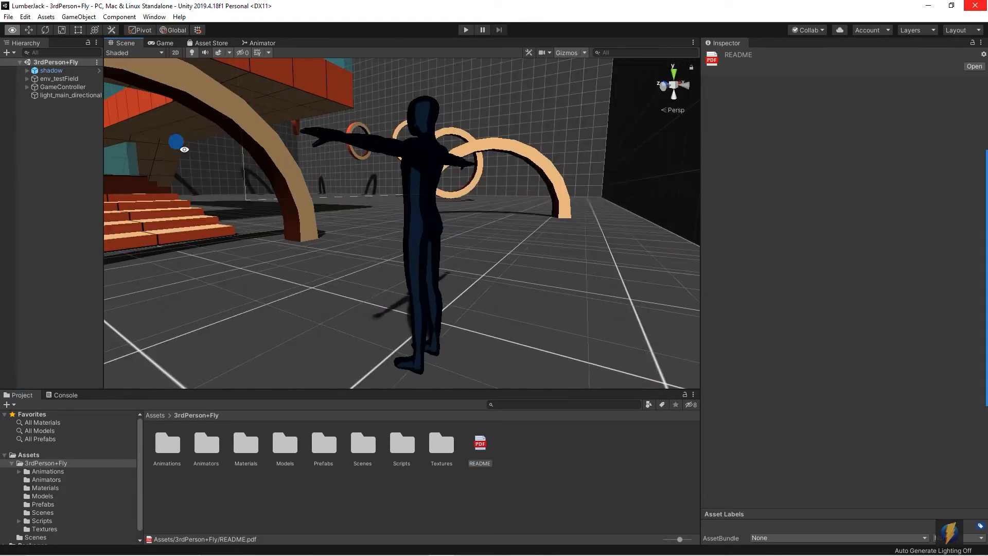
# Step: Select the shadow character in the scene and examine its Animator component and assigned controller
pyautogui.click(420, 218)
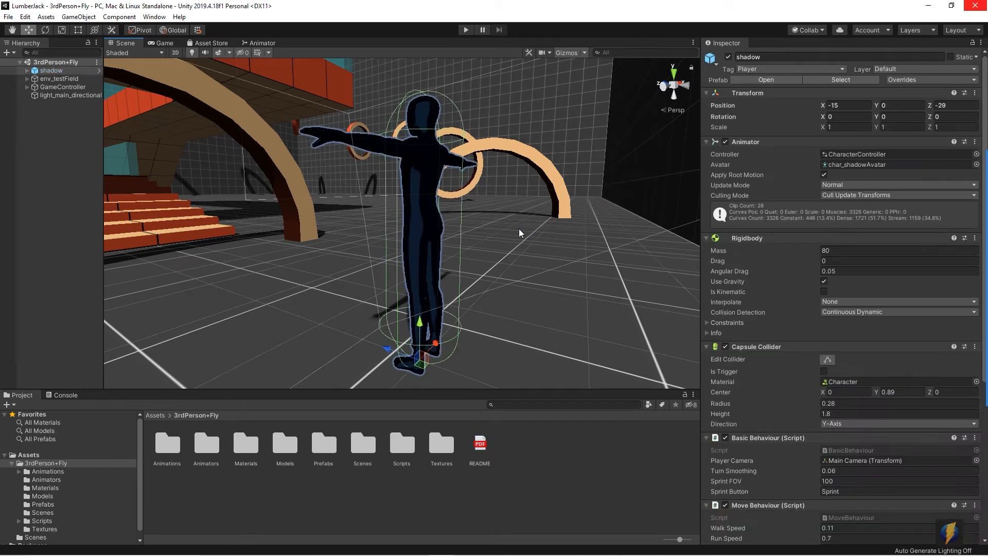
pyautogui.keyDown('alt'); pyautogui.moveTo(370, 240); pyautogui.dragTo(416, 220); pyautogui.keyUp('alt')
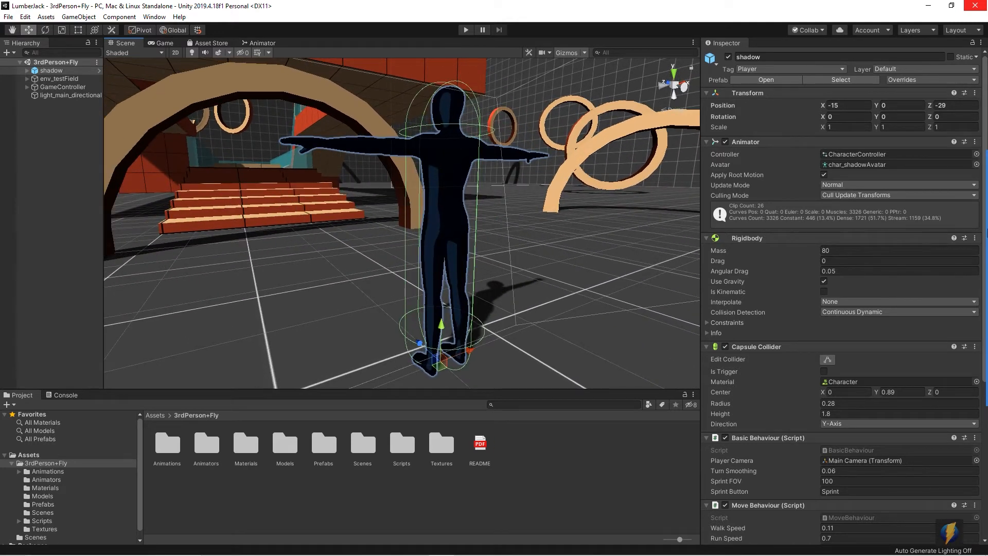
pyautogui.moveTo(566, 268); pyautogui.dragTo(652, 214)
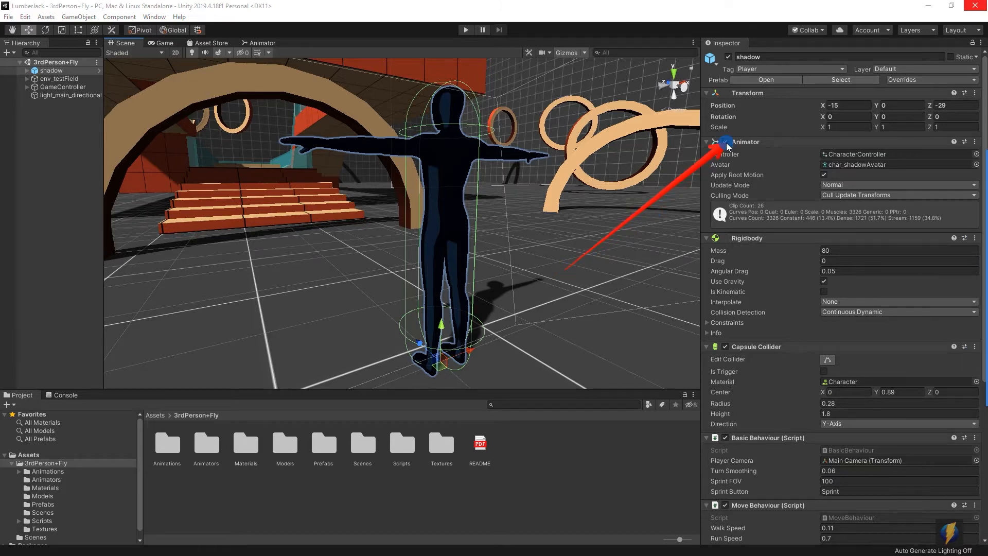
pyautogui.moveTo(728, 149)
pyautogui.mouseDown()
pyautogui.moveTo(730, 186)
pyautogui.moveTo(734, 166)
pyautogui.moveTo(858, 157)
pyautogui.mouseUp()
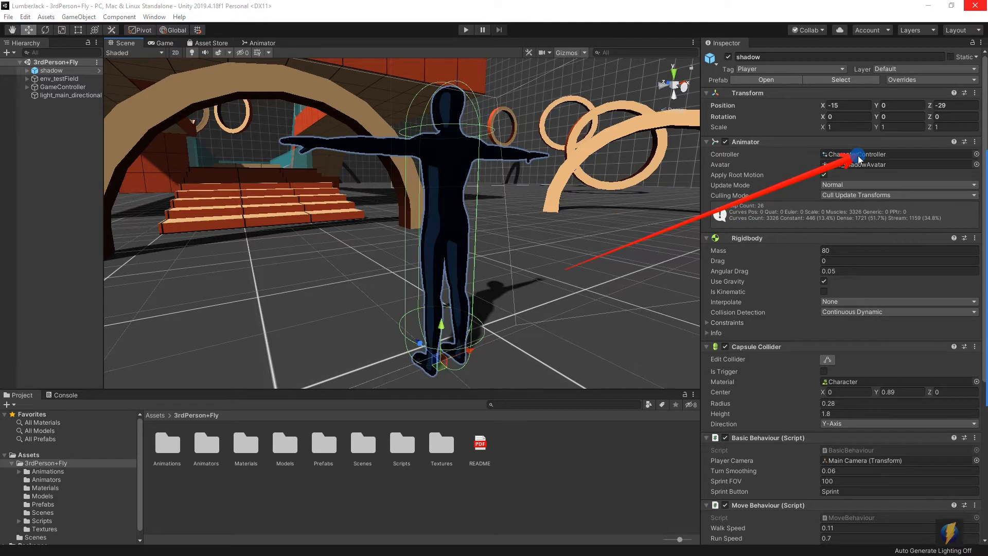
# Step: Open the character controller's Animator graph and reposition the Fall, jump_start, Locomotion and Idle states slightly on the Base Layer
pyautogui.click(262, 43)
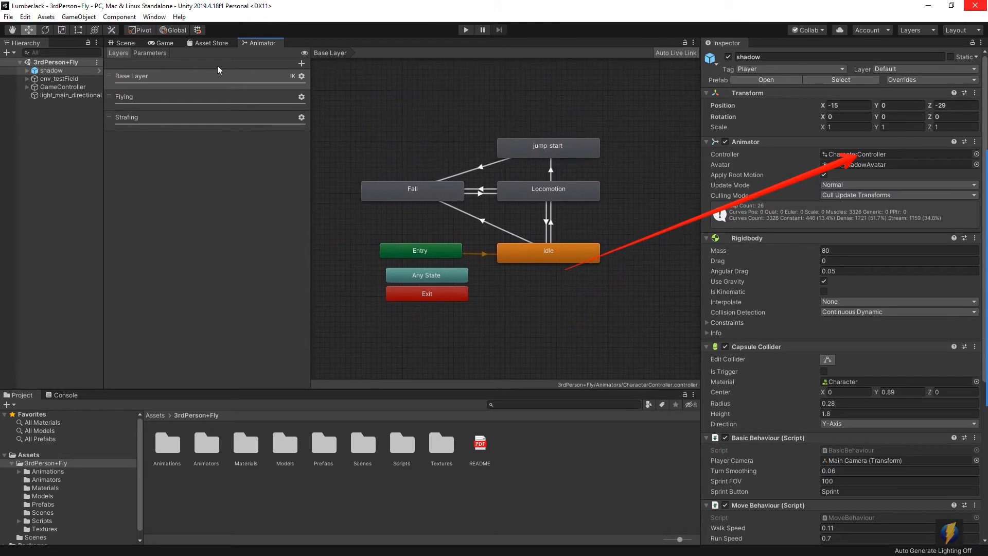
pyautogui.moveTo(346, 271)
pyautogui.mouseDown()
pyautogui.moveTo(280, 103)
pyautogui.moveTo(271, 40)
pyautogui.moveTo(203, 121)
pyautogui.moveTo(121, 54)
pyautogui.moveTo(139, 72)
pyautogui.moveTo(190, 91)
pyautogui.moveTo(214, 59)
pyautogui.moveTo(252, 62)
pyautogui.moveTo(257, 53)
pyautogui.moveTo(398, 106)
pyautogui.moveTo(366, 110)
pyautogui.mouseUp()
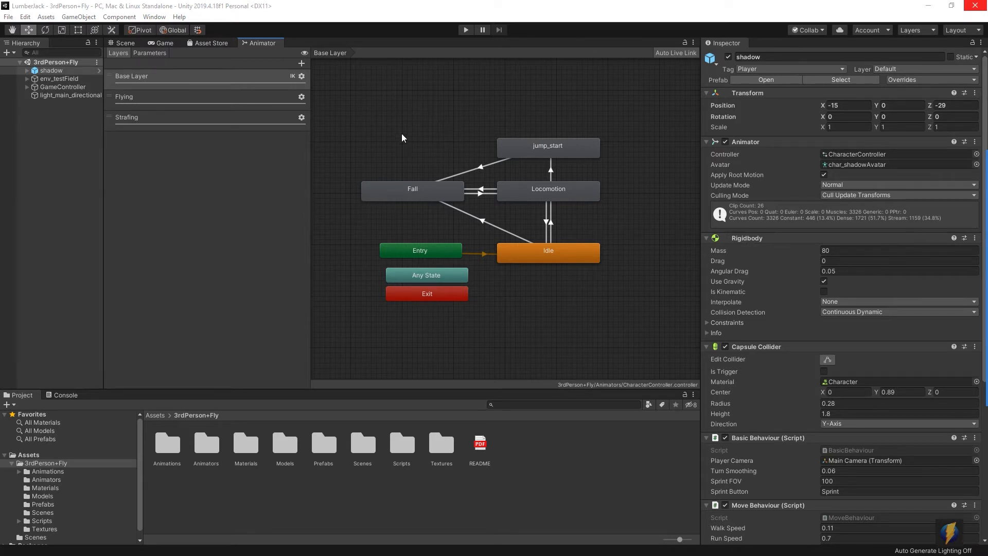
pyautogui.moveTo(419, 198); pyautogui.dragTo(404, 194)
pyautogui.moveTo(557, 146)
pyautogui.mouseDown()
pyautogui.moveTo(562, 128)
pyautogui.moveTo(554, 134)
pyautogui.mouseUp()
pyautogui.moveTo(562, 186); pyautogui.dragTo(556, 195)
pyautogui.moveTo(569, 253); pyautogui.dragTo(570, 261)
# Step: Inspect the transitions between Idle and Locomotion, from Idle to Fall, and from jump_start to Fall
pyautogui.click(550, 227)
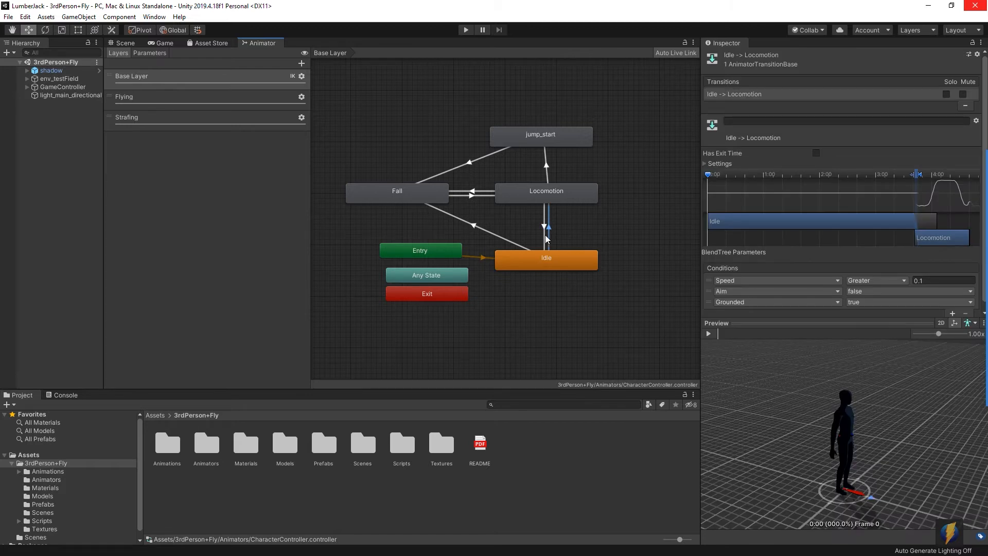
pyautogui.click(544, 225)
pyautogui.click(472, 224)
pyautogui.click(469, 163)
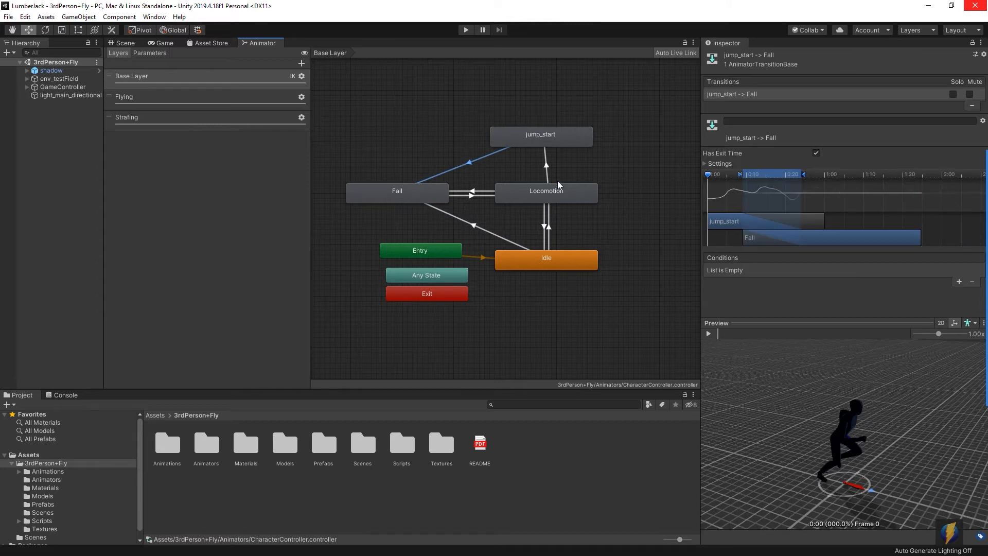
# Step: Examine the conditions of the Idle to Locomotion transition and of the Locomotion to jump_start transition
pyautogui.click(549, 228)
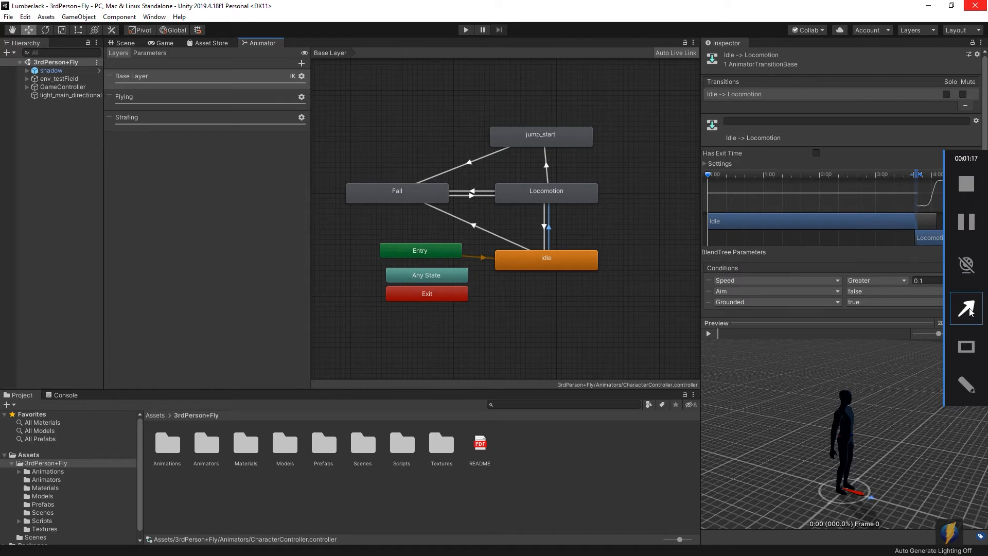
pyautogui.click(970, 311)
pyautogui.moveTo(597, 94)
pyautogui.mouseDown()
pyautogui.moveTo(682, 195)
pyautogui.moveTo(684, 255)
pyautogui.moveTo(757, 275)
pyautogui.moveTo(747, 282)
pyautogui.moveTo(874, 302)
pyautogui.moveTo(928, 277)
pyautogui.moveTo(706, 141)
pyautogui.moveTo(657, 183)
pyautogui.moveTo(684, 270)
pyautogui.moveTo(807, 301)
pyautogui.moveTo(834, 281)
pyautogui.moveTo(753, 286)
pyautogui.moveTo(855, 290)
pyautogui.moveTo(720, 288)
pyautogui.moveTo(853, 301)
pyautogui.moveTo(776, 452)
pyautogui.moveTo(863, 489)
pyautogui.moveTo(849, 482)
pyautogui.moveTo(739, 274)
pyautogui.moveTo(742, 311)
pyautogui.moveTo(570, 247)
pyautogui.moveTo(567, 269)
pyautogui.moveTo(552, 270)
pyautogui.moveTo(555, 199)
pyautogui.mouseUp()
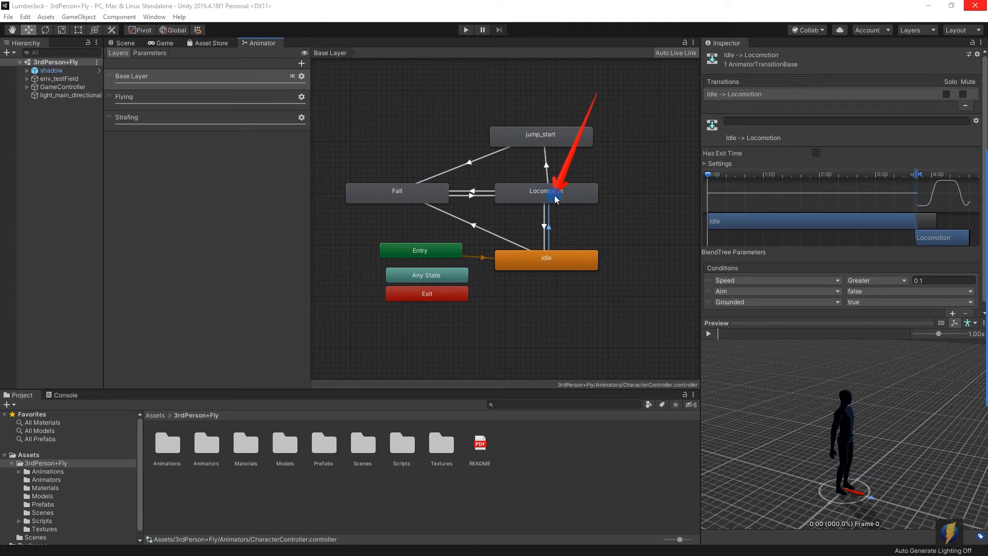
pyautogui.moveTo(555, 199)
pyautogui.mouseDown()
pyautogui.moveTo(587, 161)
pyautogui.moveTo(611, 192)
pyautogui.moveTo(554, 196)
pyautogui.mouseUp()
pyautogui.moveTo(553, 197)
pyautogui.mouseDown()
pyautogui.moveTo(624, 141)
pyautogui.moveTo(563, 132)
pyautogui.moveTo(583, 175)
pyautogui.mouseUp()
pyautogui.click(548, 166)
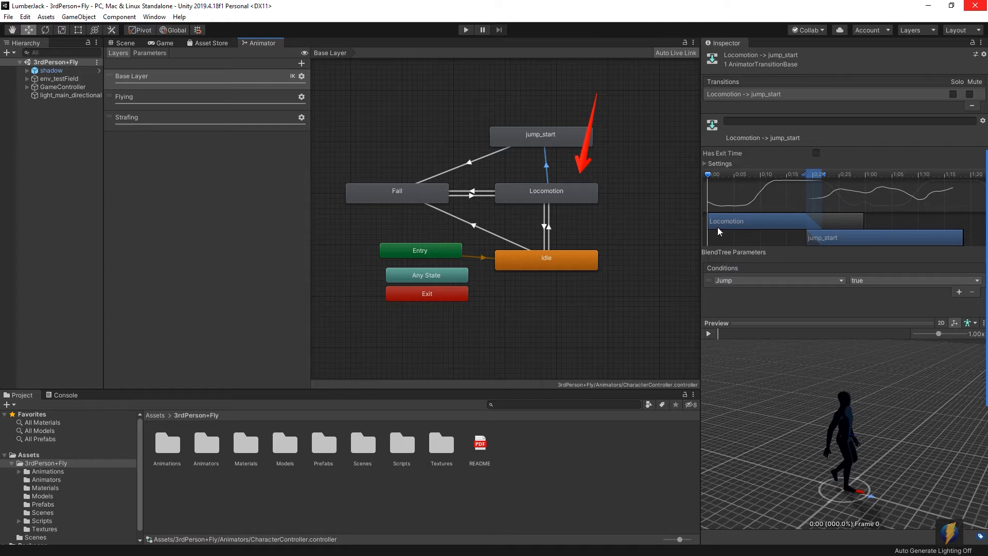
pyautogui.click(968, 308)
pyautogui.moveTo(824, 126)
pyautogui.mouseDown()
pyautogui.moveTo(742, 273)
pyautogui.moveTo(870, 279)
pyautogui.moveTo(732, 243)
pyautogui.mouseUp()
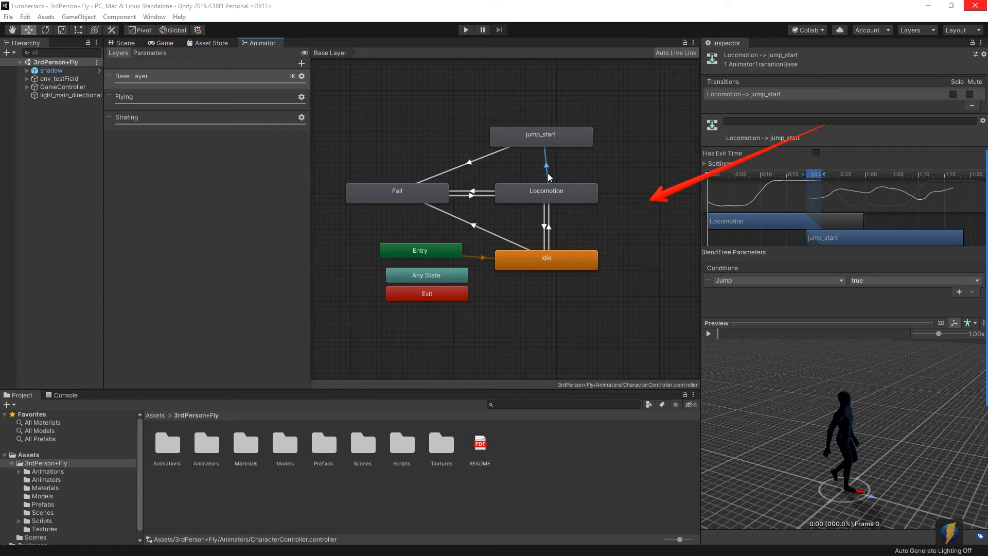
# Step: Examine the jump_start to Fall transition and the condition of the Fall to Locomotion transition
pyautogui.click(469, 163)
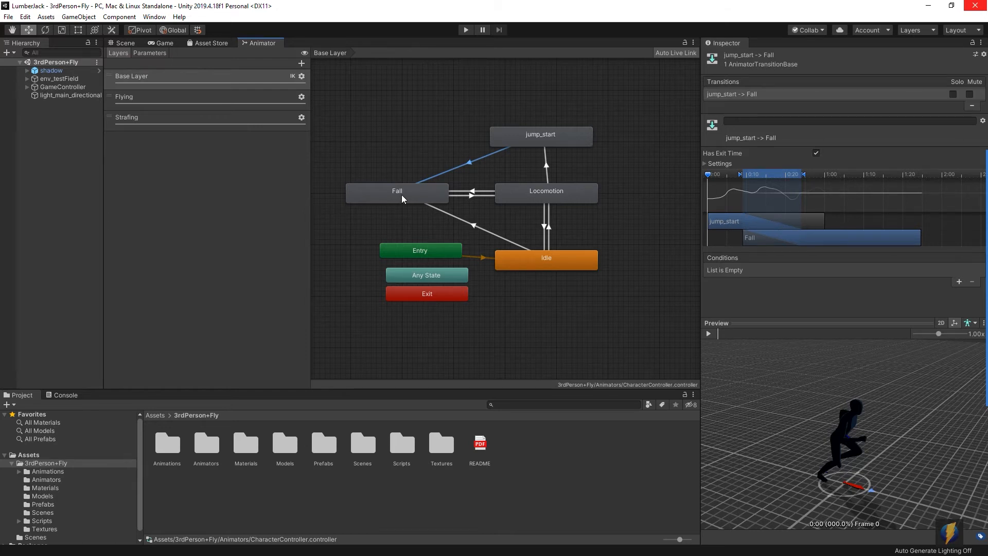
pyautogui.click(471, 195)
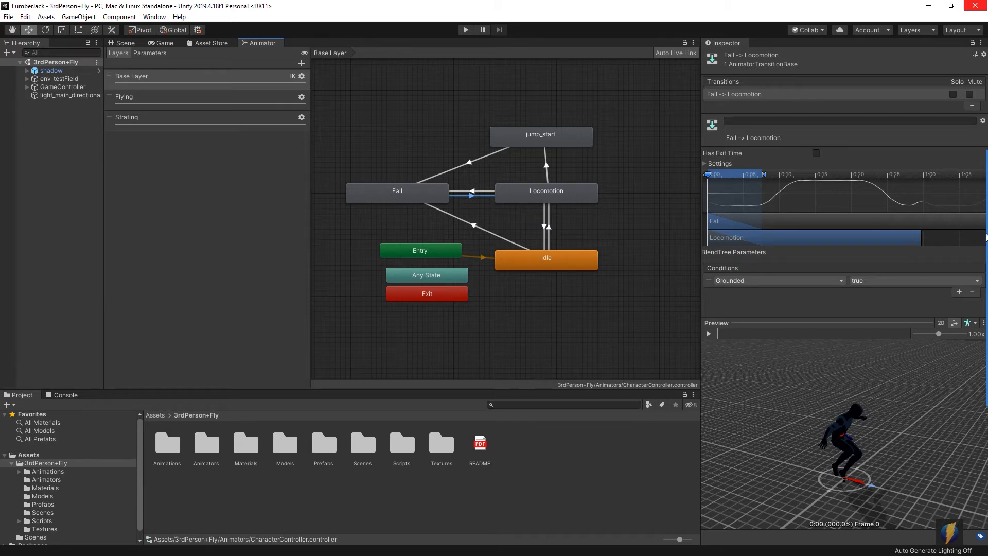
pyautogui.click(975, 308)
pyautogui.moveTo(816, 88)
pyautogui.mouseDown()
pyautogui.moveTo(728, 262)
pyautogui.moveTo(779, 280)
pyautogui.moveTo(739, 274)
pyautogui.moveTo(737, 283)
pyautogui.moveTo(869, 267)
pyautogui.moveTo(873, 281)
pyautogui.moveTo(797, 237)
pyautogui.moveTo(725, 224)
pyautogui.mouseUp()
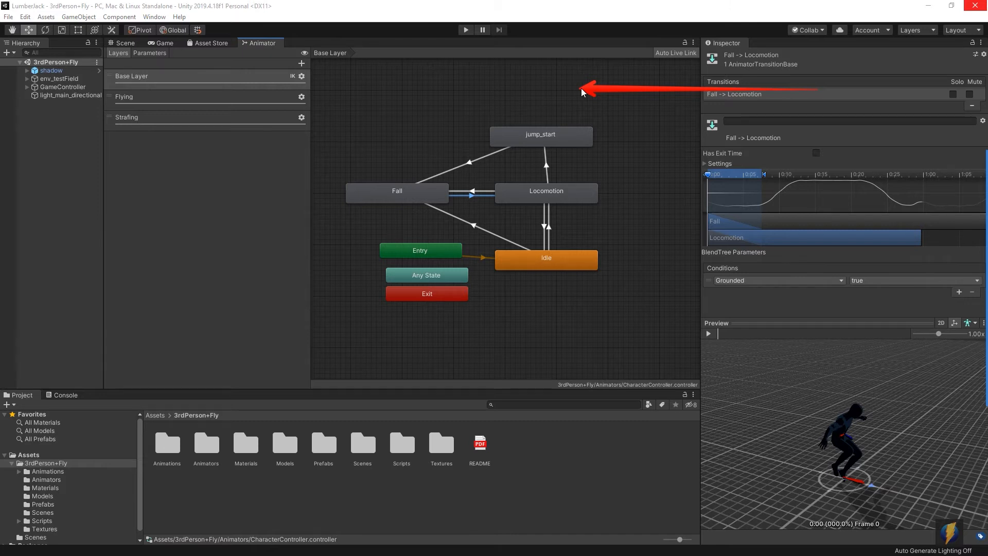
# Step: Return to the Scene view, reselect the shadow character and expand its Rigidbody constraints to review the freeze settings
pyautogui.click(122, 43)
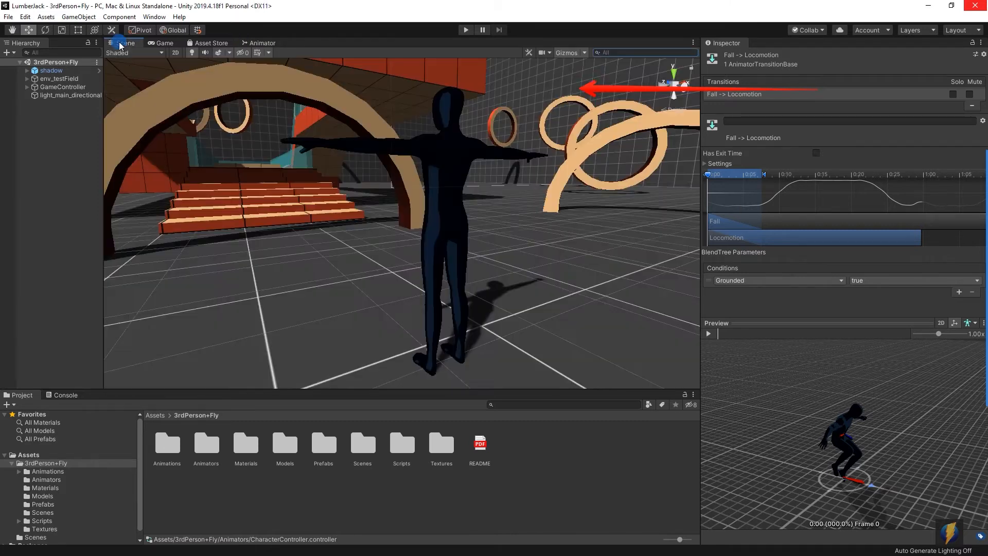
pyautogui.click(443, 216)
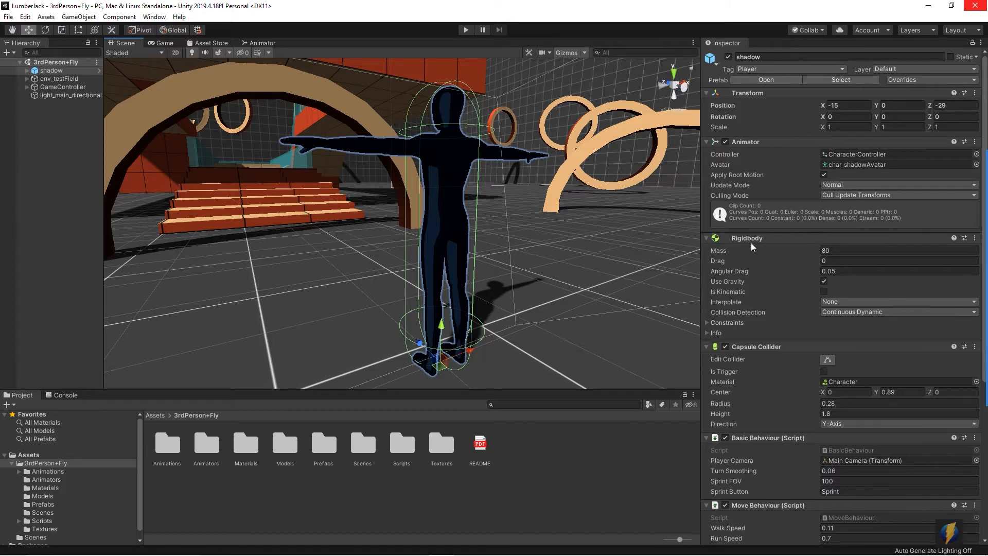
pyautogui.scroll(-4, 752, 232)
pyautogui.scroll(4, 751, 231)
pyautogui.click(709, 323)
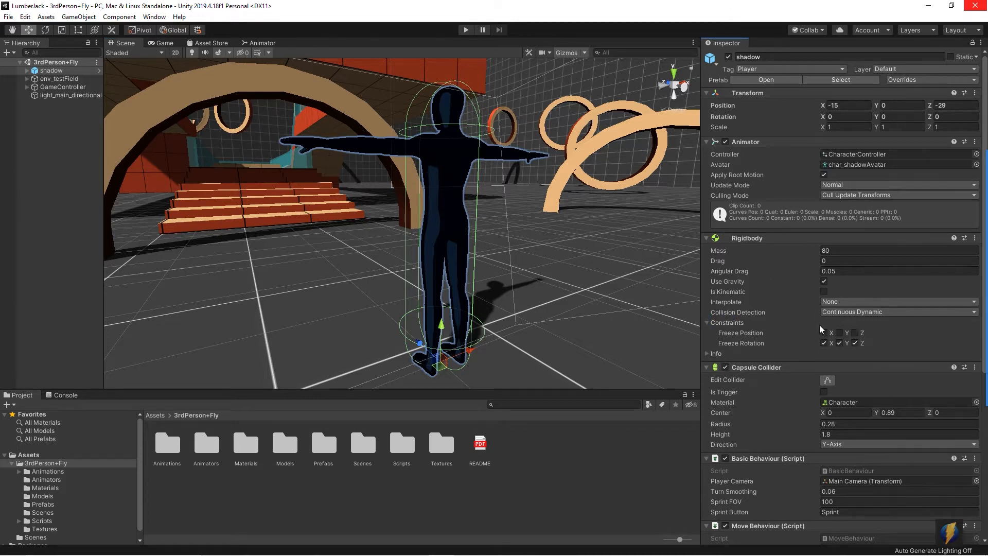
pyautogui.scroll(-3, 820, 325)
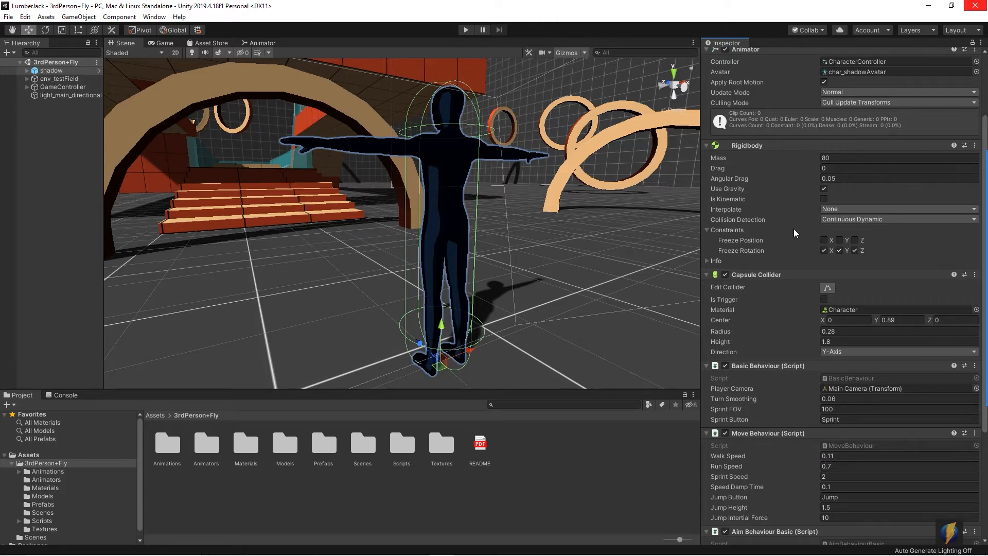
# Step: Examine how the Capsule Collider surrounds the character and review its Basic, Move, Aim and Fly Behaviour script settings
pyautogui.keyDown('alt'); pyautogui.moveTo(499, 212); pyautogui.dragTo(394, 259); pyautogui.keyUp('alt')
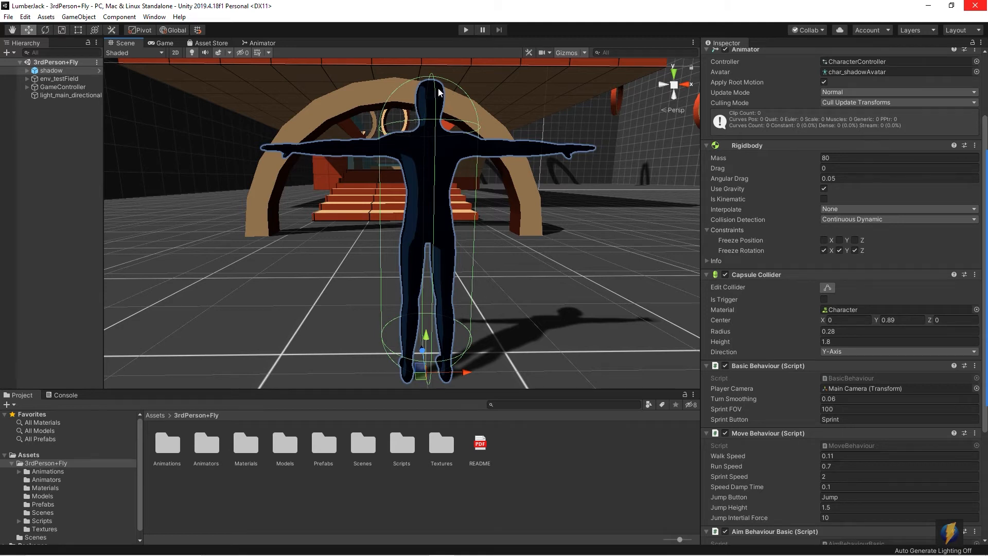
pyautogui.keyDown('alt'); pyautogui.moveTo(383, 272); pyautogui.dragTo(497, 279); pyautogui.keyUp('alt')
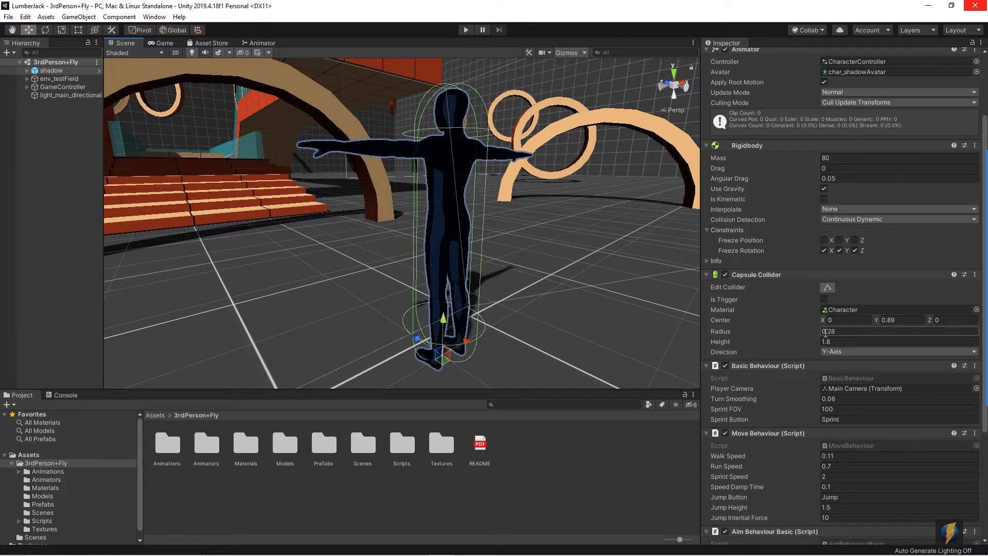
pyautogui.scroll(-3, 825, 333)
pyautogui.moveTo(981, 298)
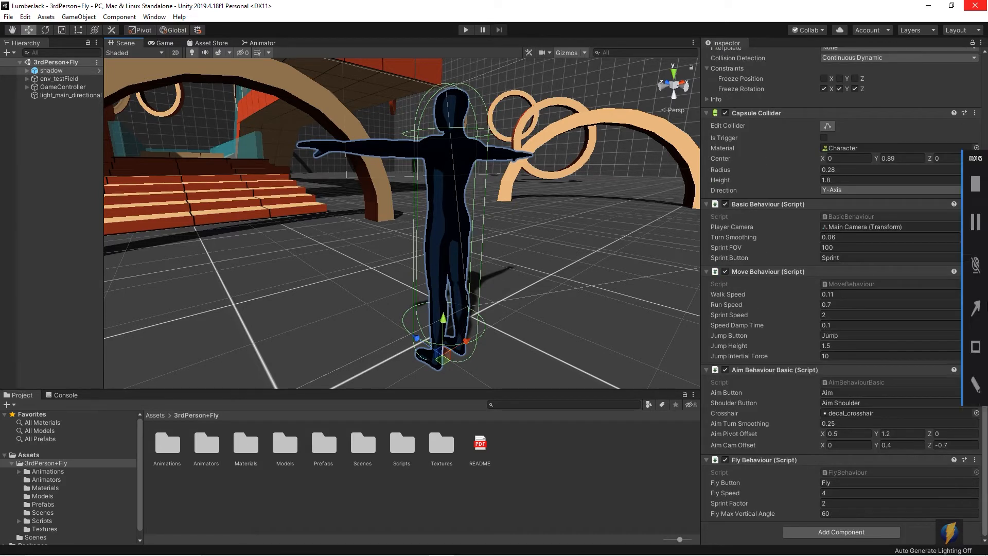
pyautogui.click(973, 307)
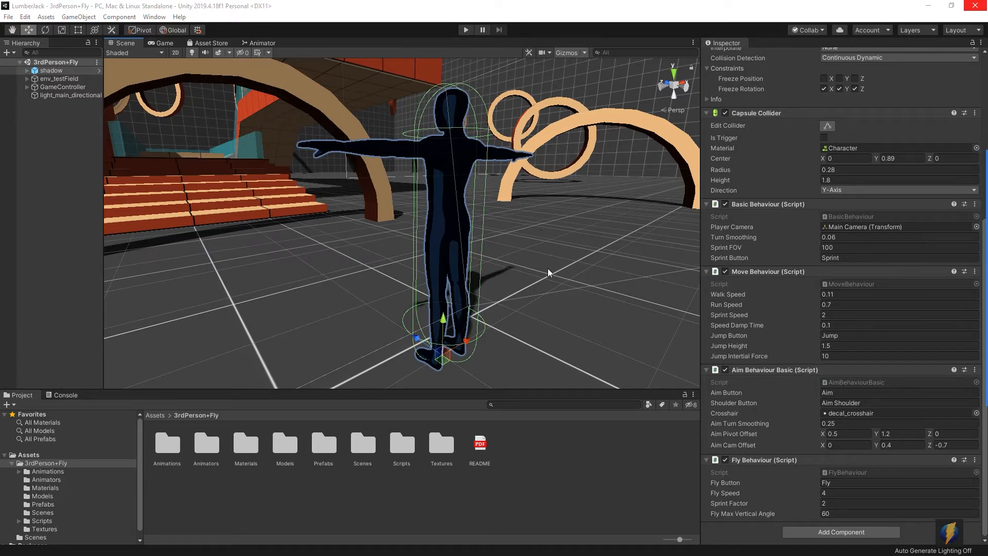
pyautogui.moveTo(523, 301); pyautogui.dragTo(555, 292)
pyautogui.moveTo(566, 284)
pyautogui.mouseDown()
pyautogui.moveTo(689, 224)
pyautogui.moveTo(732, 215)
pyautogui.moveTo(726, 282)
pyautogui.moveTo(734, 284)
pyautogui.moveTo(669, 286)
pyautogui.moveTo(736, 360)
pyautogui.moveTo(630, 354)
pyautogui.moveTo(732, 453)
pyautogui.mouseUp()
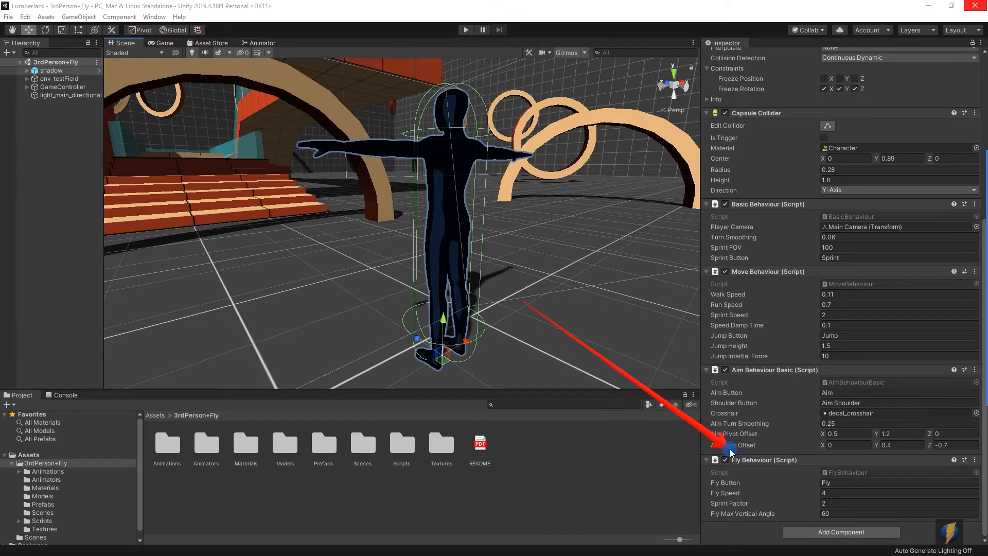
pyautogui.moveTo(731, 452)
pyautogui.mouseDown()
pyautogui.moveTo(569, 317)
pyautogui.moveTo(637, 283)
pyautogui.moveTo(717, 207)
pyautogui.moveTo(749, 209)
pyautogui.moveTo(640, 237)
pyautogui.moveTo(894, 228)
pyautogui.moveTo(714, 230)
pyautogui.moveTo(807, 255)
pyautogui.moveTo(846, 233)
pyautogui.moveTo(287, 184)
pyautogui.moveTo(150, 97)
pyautogui.moveTo(306, 212)
pyautogui.moveTo(356, 315)
pyautogui.moveTo(465, 247)
pyautogui.mouseUp()
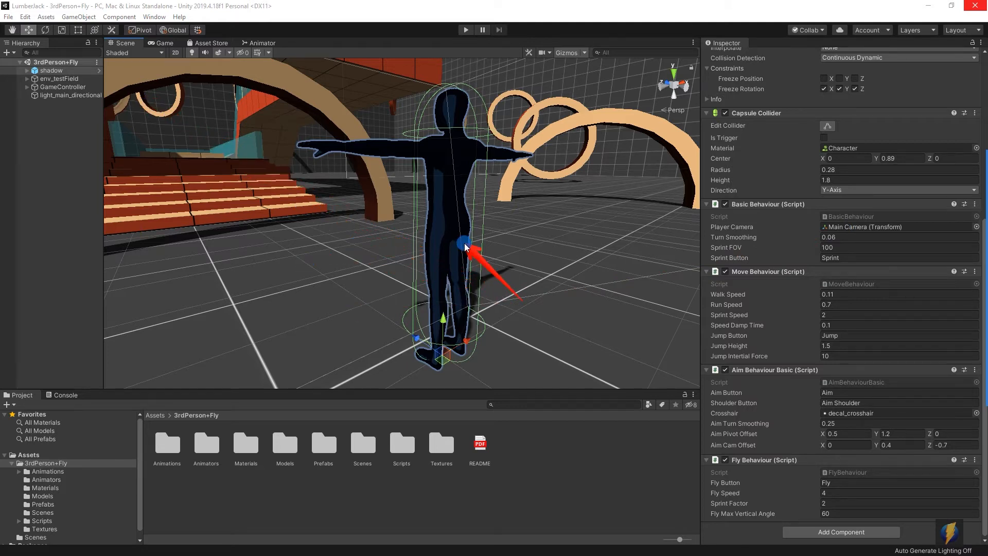
# Step: Expand the shadow object, select its Main Camera and examine the Third Person Orbit Cam Basic script
pyautogui.moveTo(465, 247)
pyautogui.mouseDown()
pyautogui.moveTo(338, 247)
pyautogui.moveTo(80, 181)
pyautogui.moveTo(59, 156)
pyautogui.mouseUp()
pyautogui.click(27, 70)
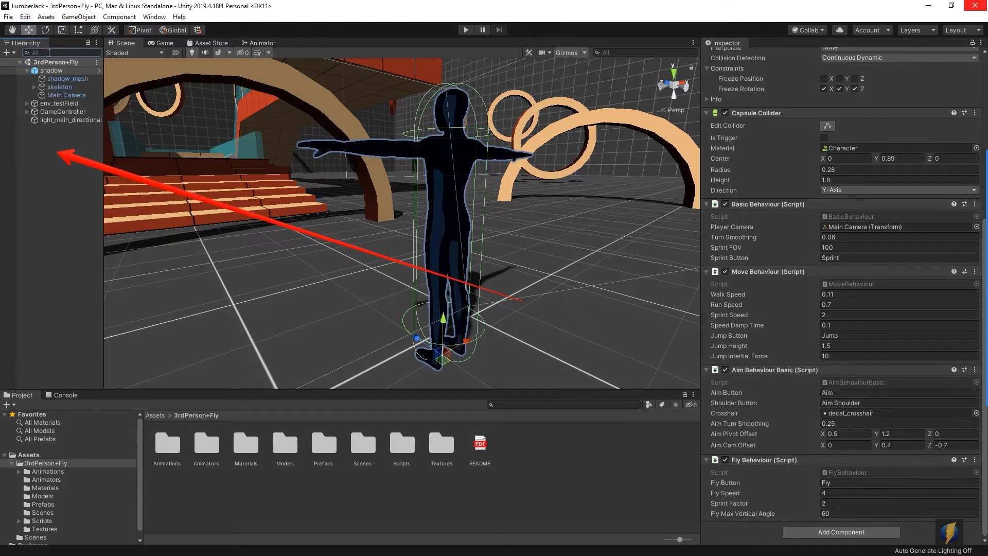
pyautogui.click(66, 96)
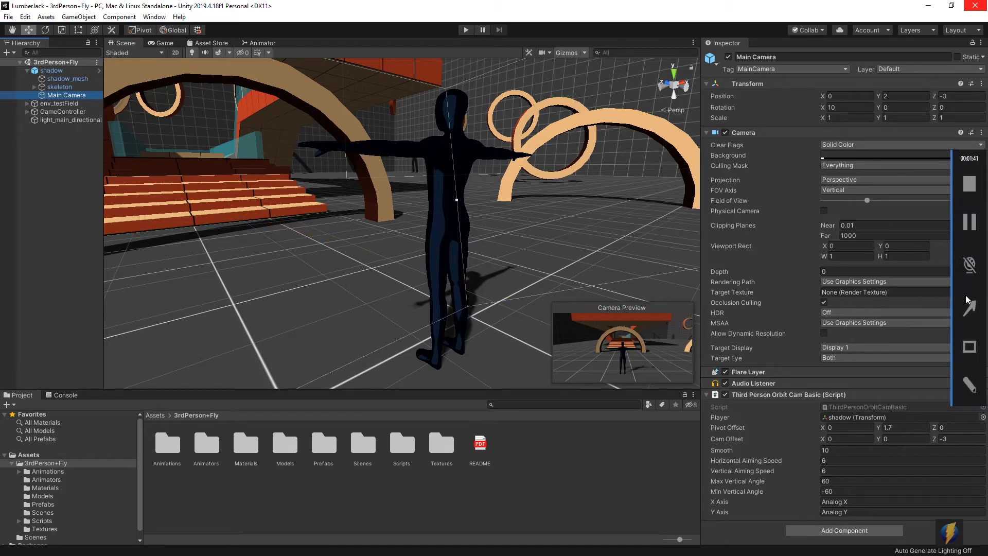
pyautogui.moveTo(499, 207)
pyautogui.mouseDown()
pyautogui.moveTo(747, 391)
pyautogui.moveTo(809, 396)
pyautogui.mouseUp()
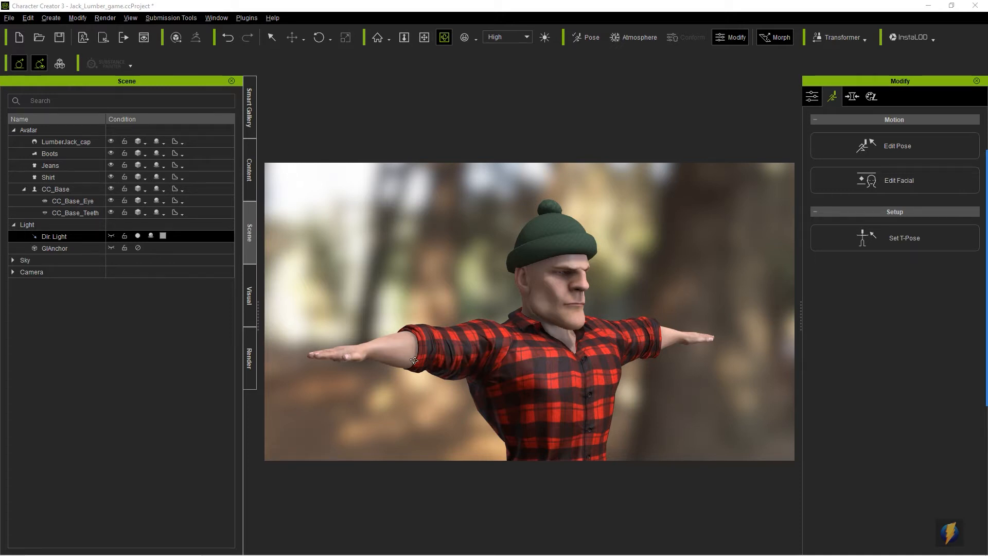
# Step: Switch to Character Creator 3, select the whole lumberjack avatar and look through its display, motion pose and appearance texture settings
pyautogui.scroll(-2, 574, 341)
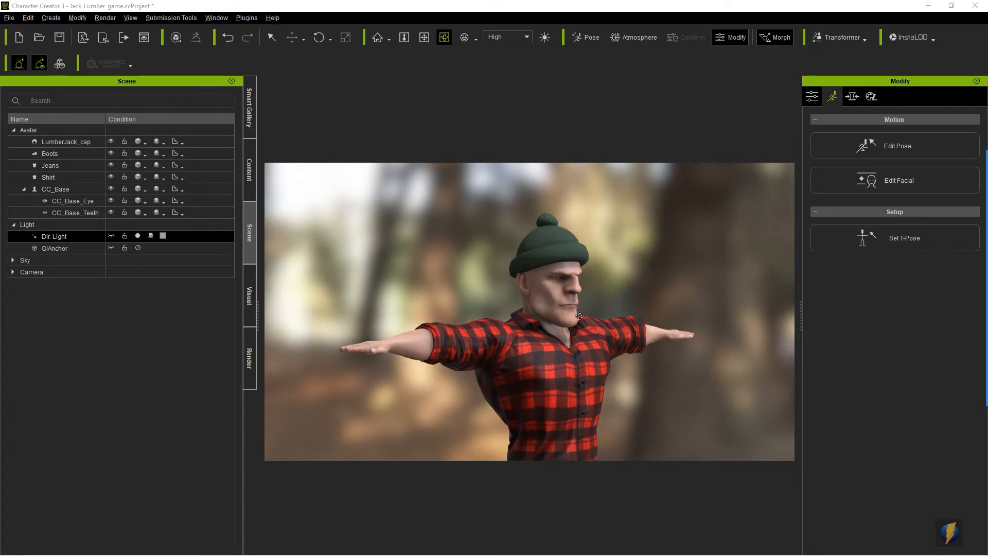
pyautogui.moveTo(587, 316)
pyautogui.mouseDown(button='right')
pyautogui.moveTo(531, 401)
pyautogui.moveTo(265, 393)
pyautogui.moveTo(556, 393)
pyautogui.mouseUp(button='right')
pyautogui.moveTo(575, 394); pyautogui.dragTo(556, 316, button='middle')
pyautogui.scroll(-2, 555, 316)
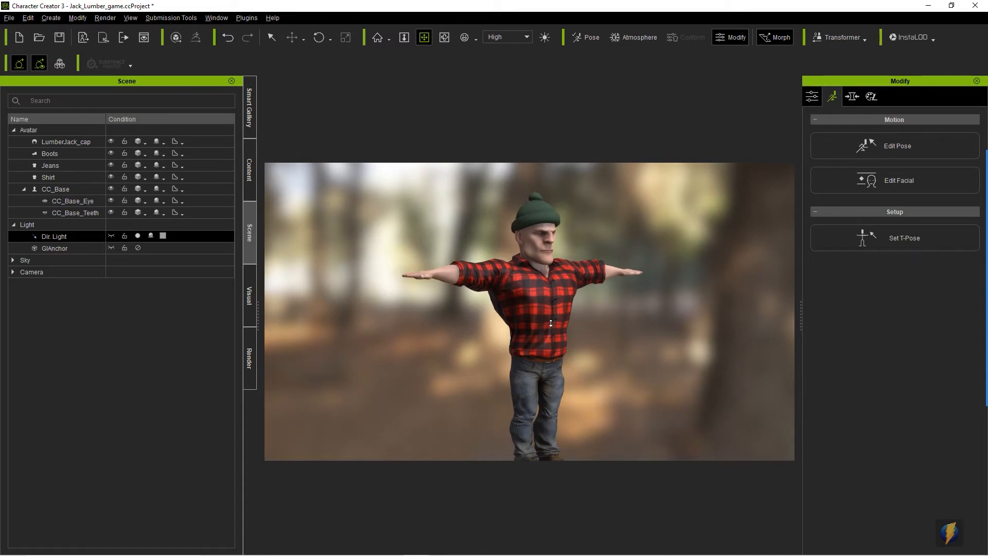
pyautogui.scroll(-2, 552, 322)
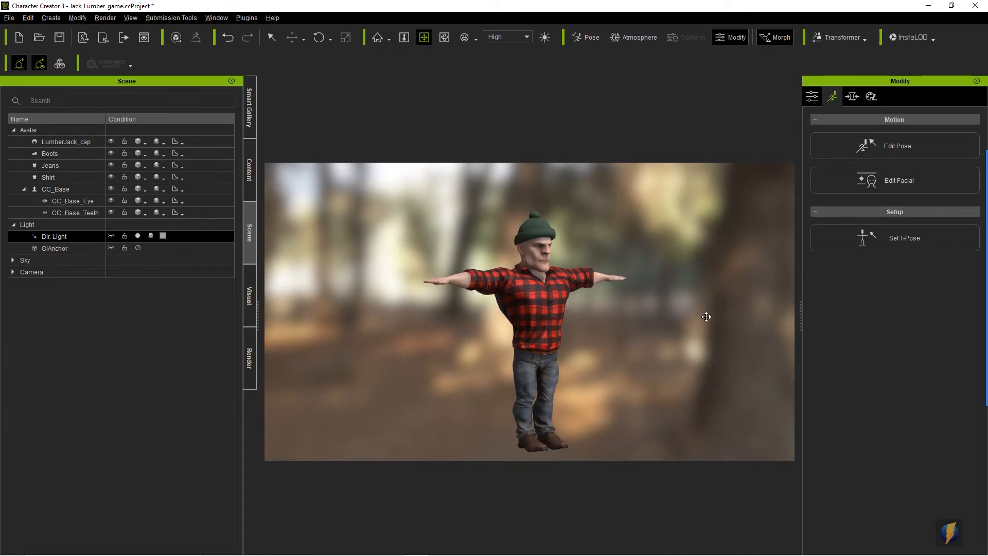
pyautogui.click(812, 96)
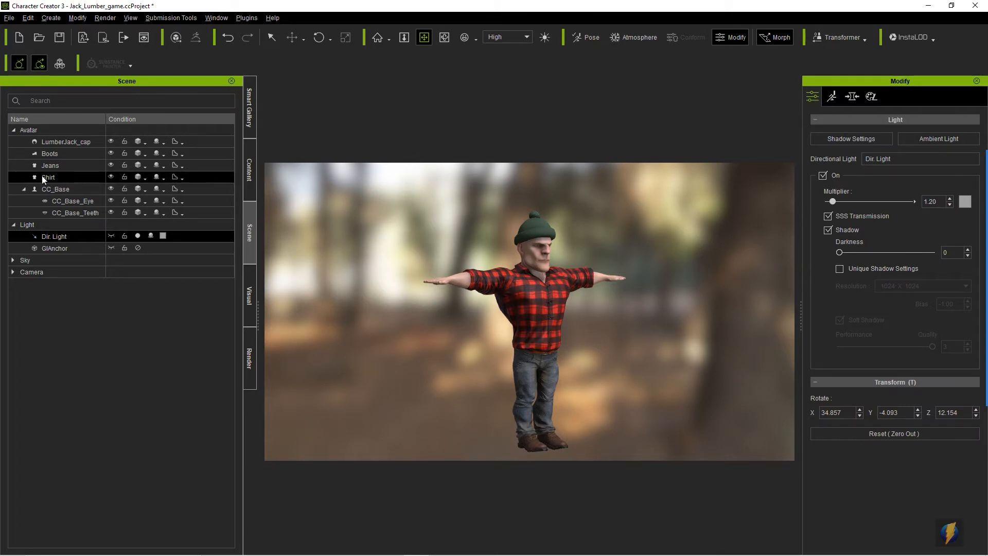
pyautogui.click(43, 131)
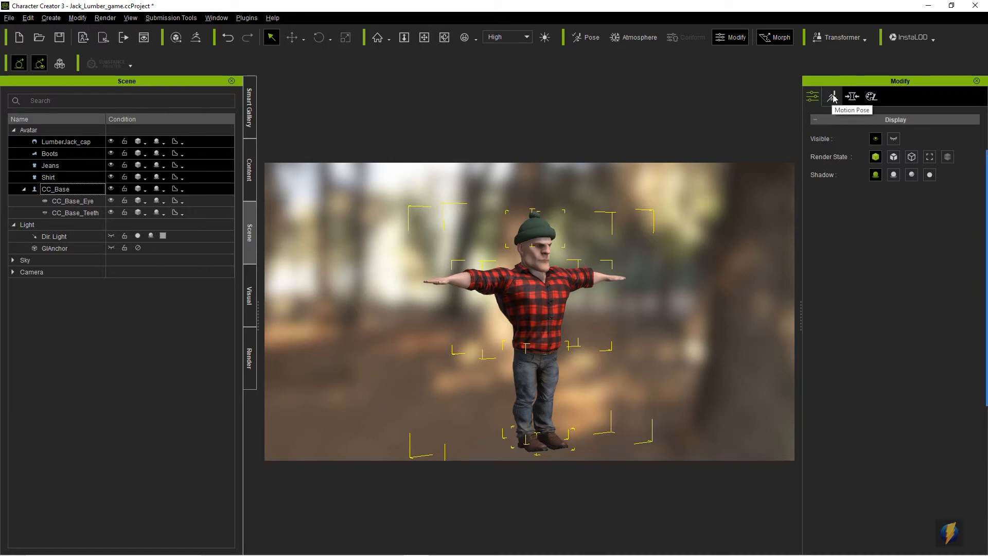
pyautogui.click(833, 97)
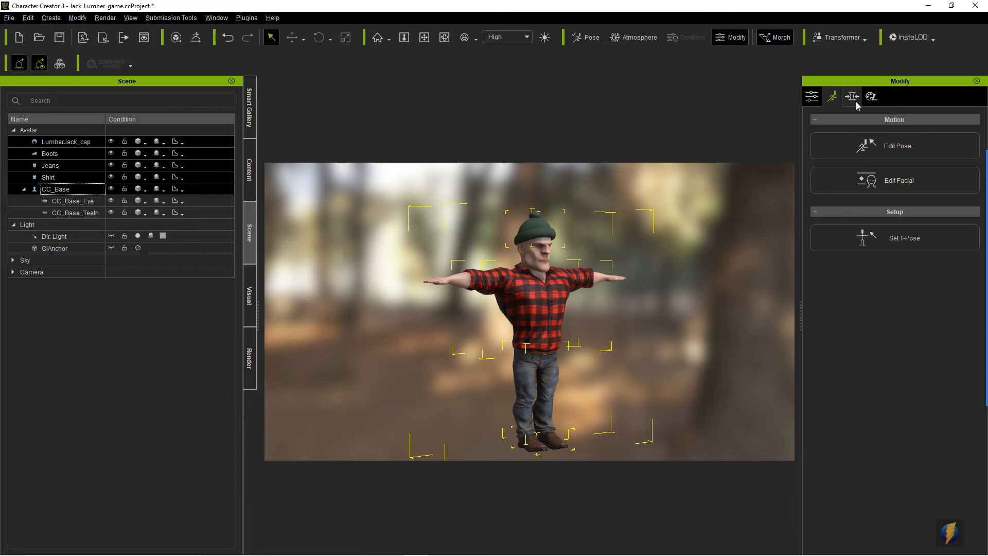
pyautogui.click(871, 96)
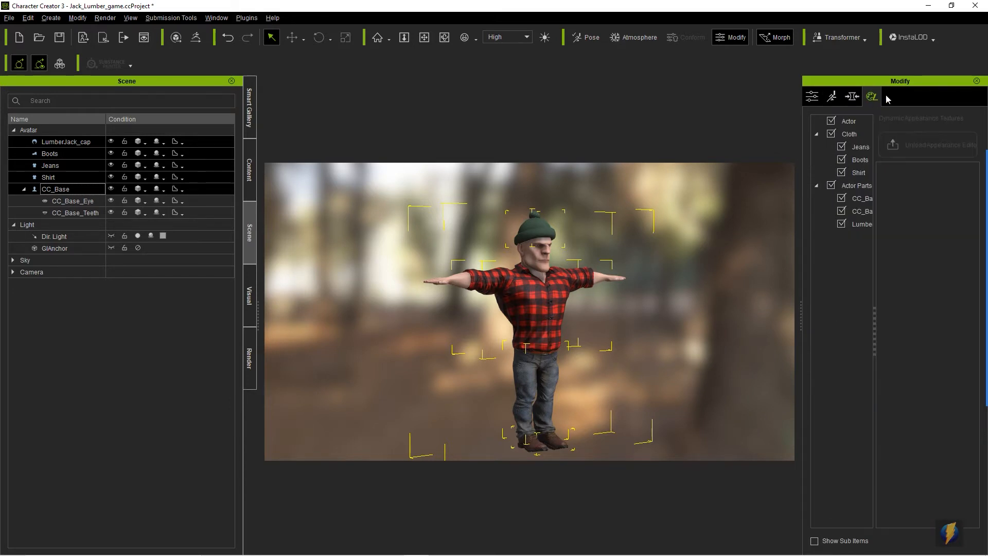
# Step: Return to the avatar's attributes, widen the Modify panel and clear the item selection in the scene
pyautogui.click(812, 97)
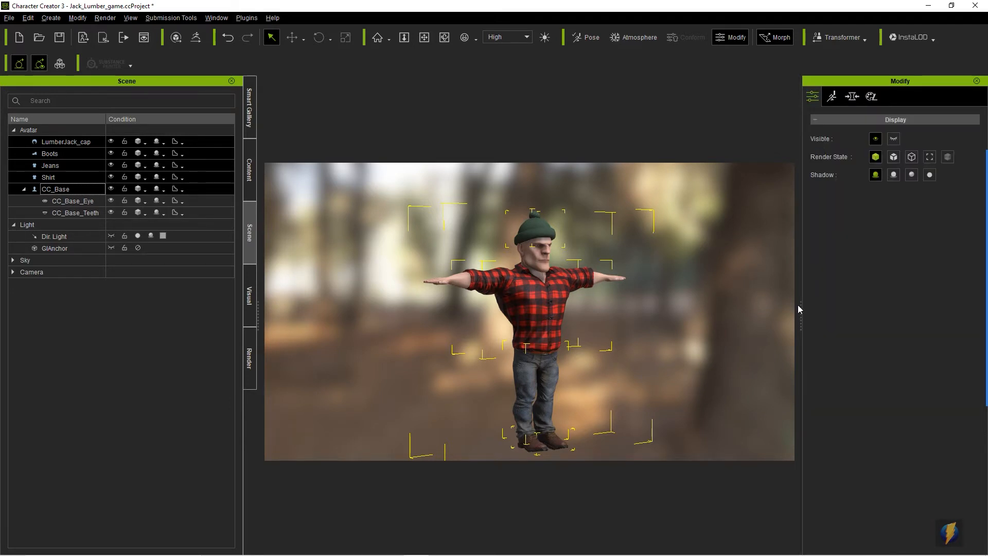
pyautogui.moveTo(798, 306); pyautogui.dragTo(705, 304)
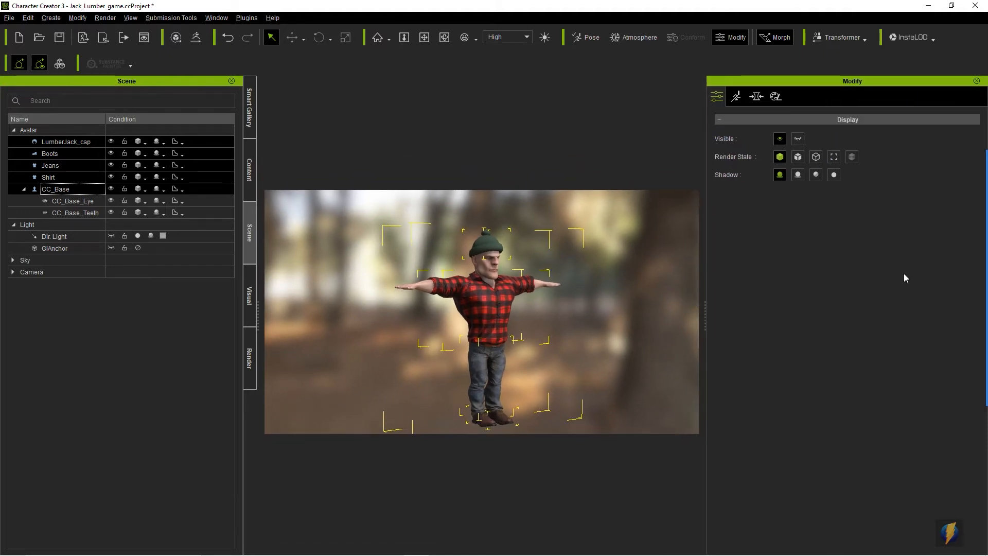
pyautogui.click(111, 362)
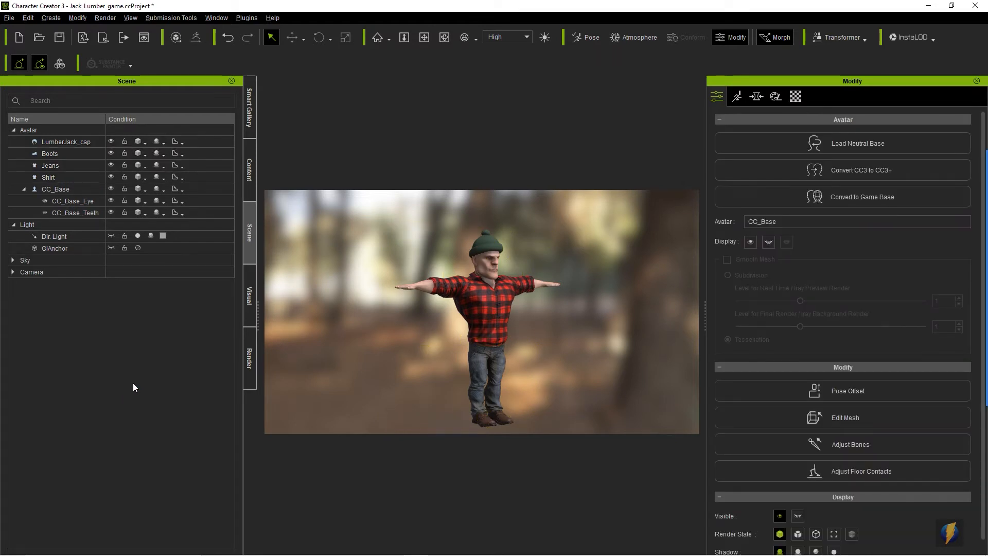
pyautogui.moveTo(977, 397)
pyautogui.click(968, 316)
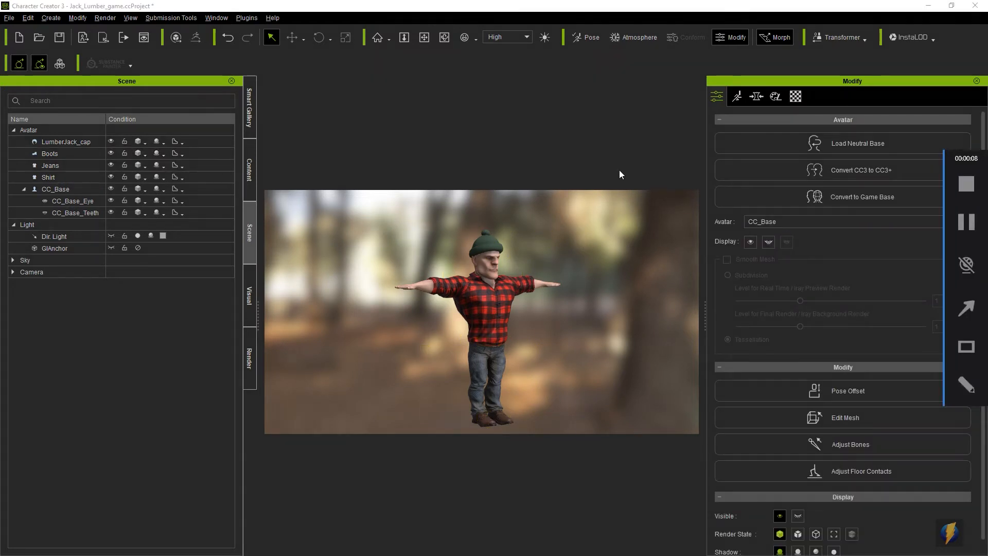
pyautogui.moveTo(566, 142)
pyautogui.mouseDown()
pyautogui.moveTo(707, 88)
pyautogui.moveTo(746, 96)
pyautogui.moveTo(536, 106)
pyautogui.mouseUp()
pyautogui.moveTo(583, 151)
pyautogui.mouseDown()
pyautogui.moveTo(658, 174)
pyautogui.moveTo(620, 155)
pyautogui.moveTo(633, 98)
pyautogui.moveTo(730, 187)
pyautogui.moveTo(812, 201)
pyautogui.mouseUp()
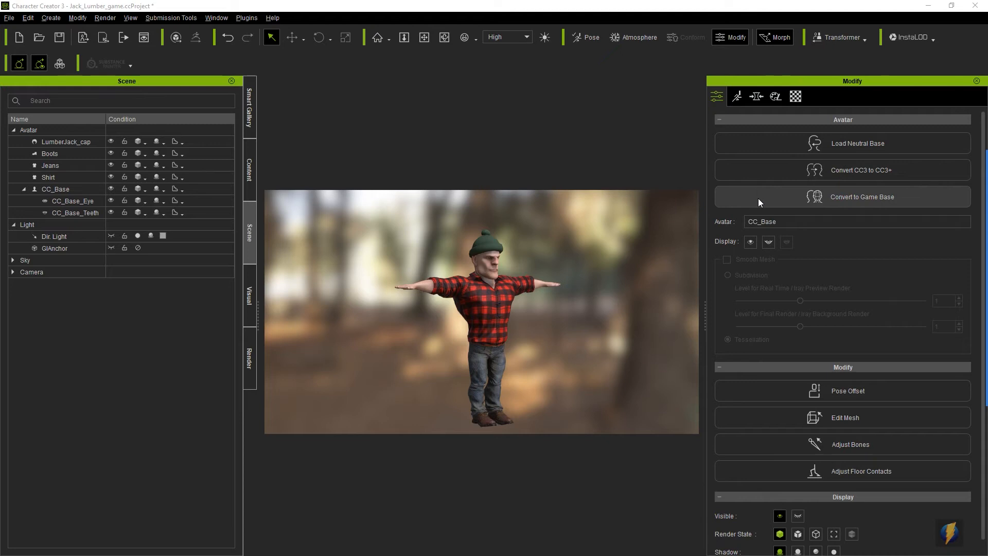
# Step: Convert the lumberjack avatar to Game Base with Single Material UVs and a max texture size of 1024, and deselect it
pyautogui.click(829, 194)
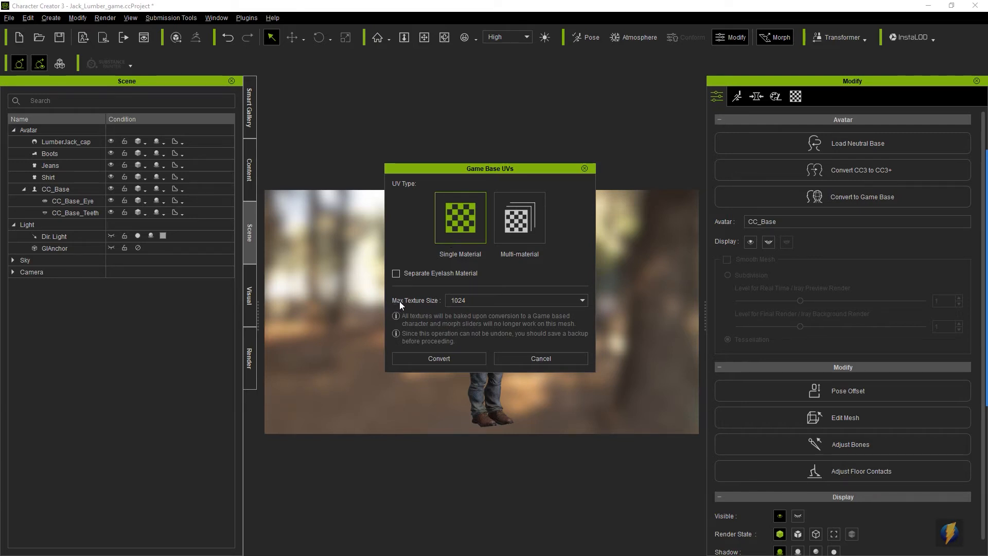
pyautogui.click(581, 302)
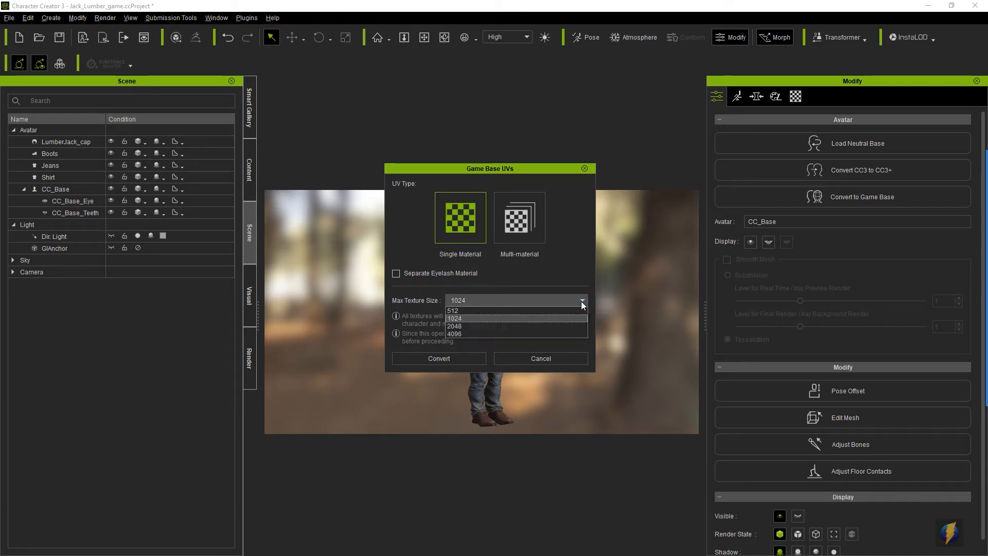
pyautogui.click(468, 320)
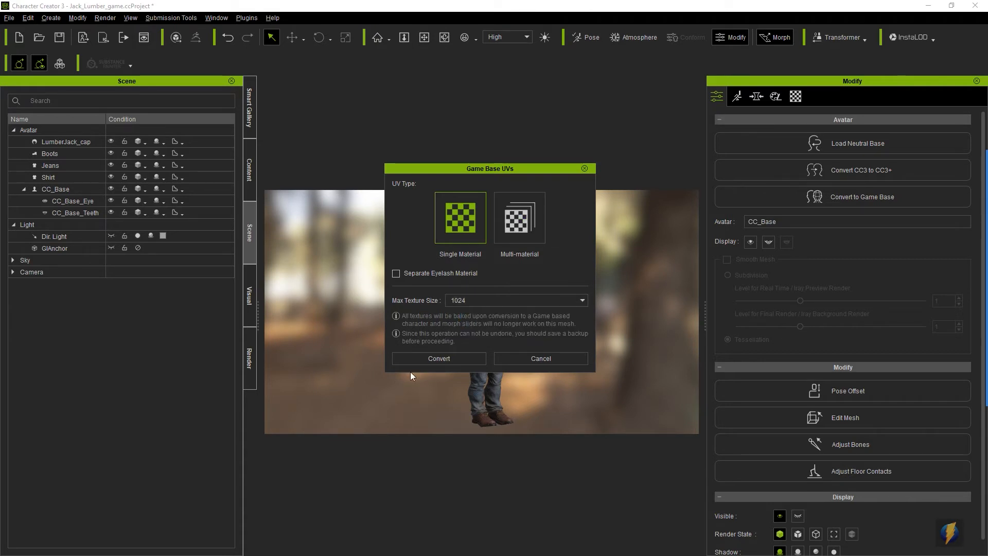
pyautogui.click(449, 356)
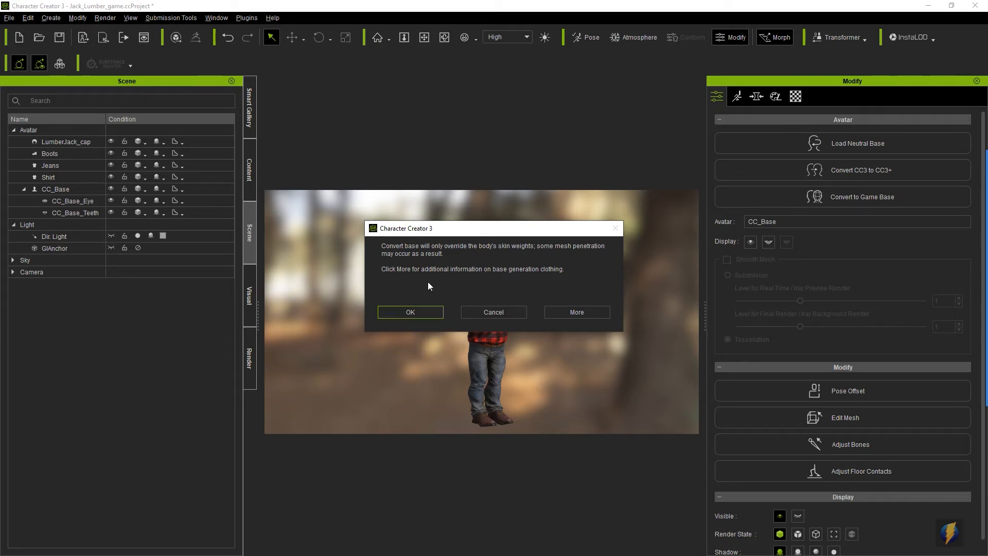
pyautogui.click(406, 313)
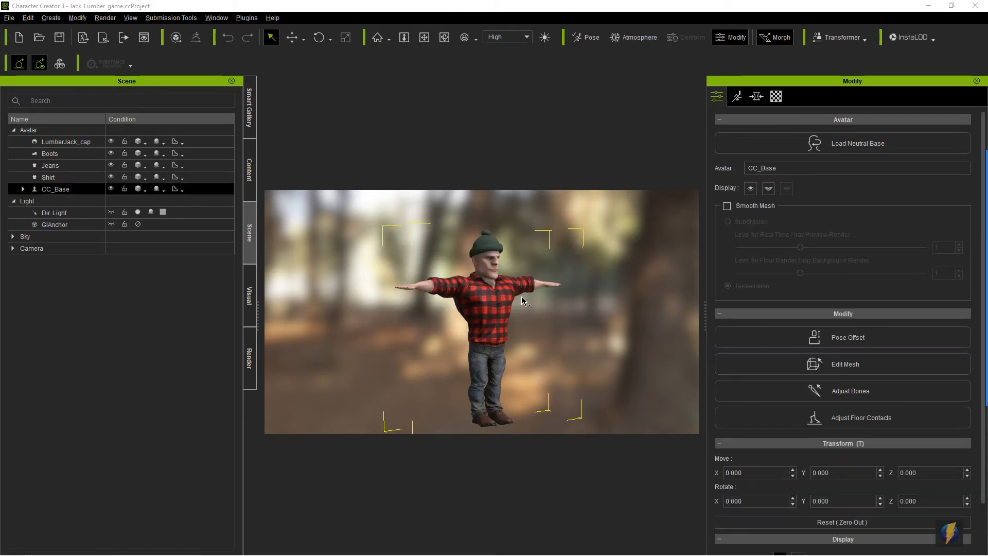
pyautogui.click(103, 390)
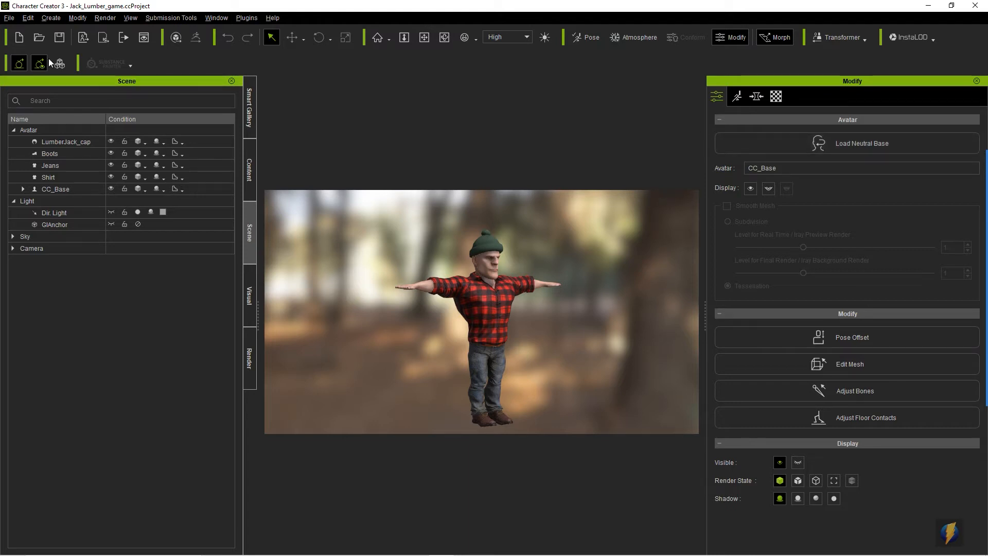
# Step: Set up an FBX (Clothed Character) export with Unity 3D as the target tool preset
pyautogui.click(10, 18)
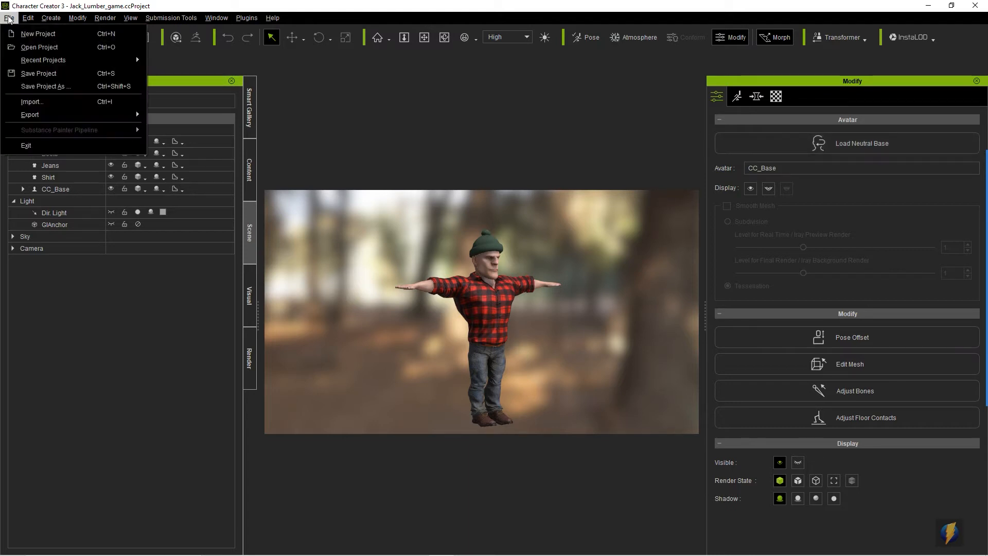
pyautogui.moveTo(23, 114)
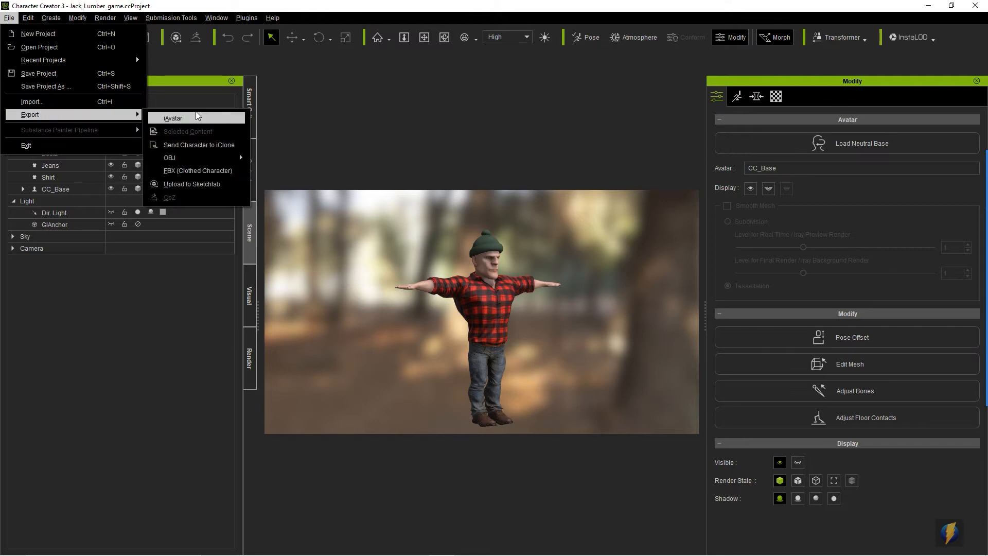
pyautogui.click(225, 171)
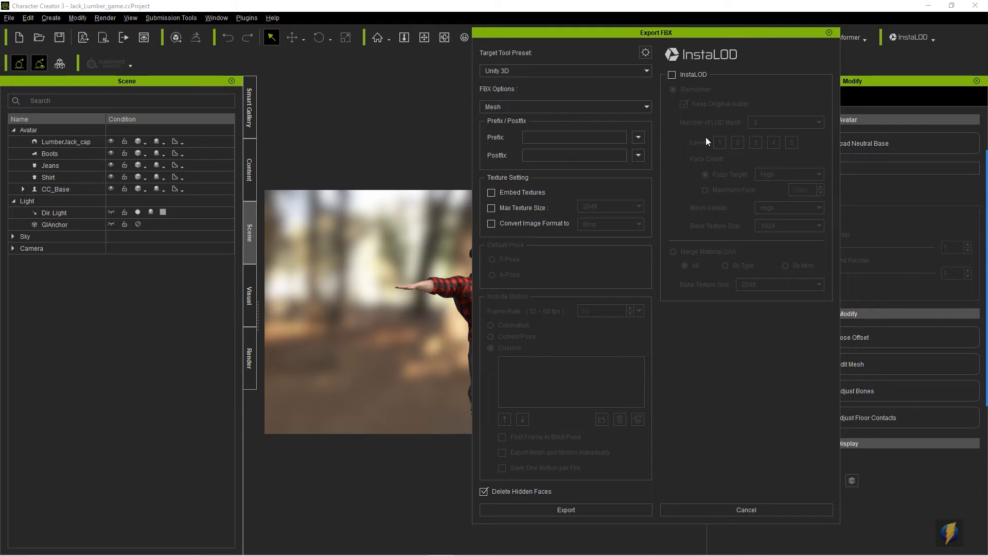
pyautogui.click(966, 309)
pyautogui.moveTo(609, 349)
pyautogui.mouseDown()
pyautogui.moveTo(552, 138)
pyautogui.moveTo(505, 80)
pyautogui.mouseUp()
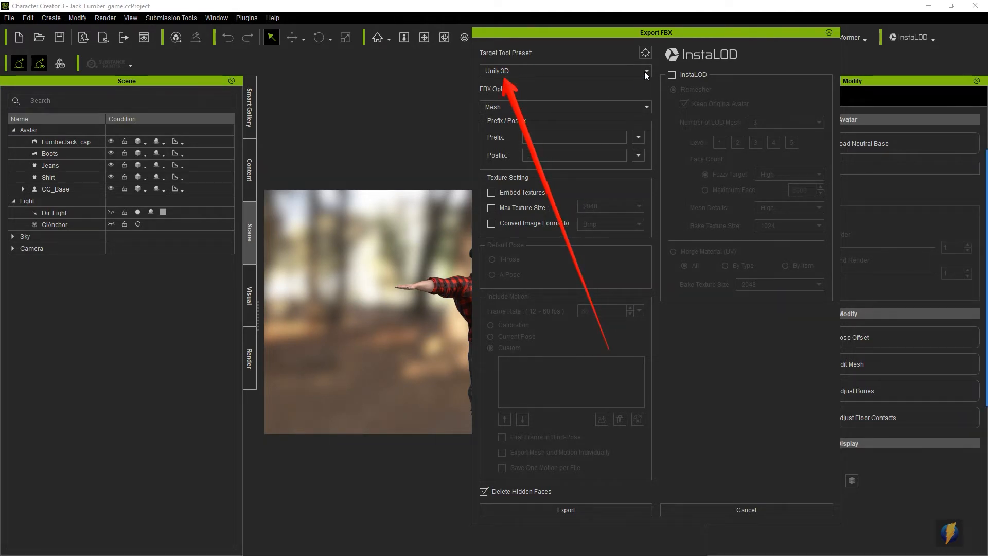
pyautogui.click(646, 70)
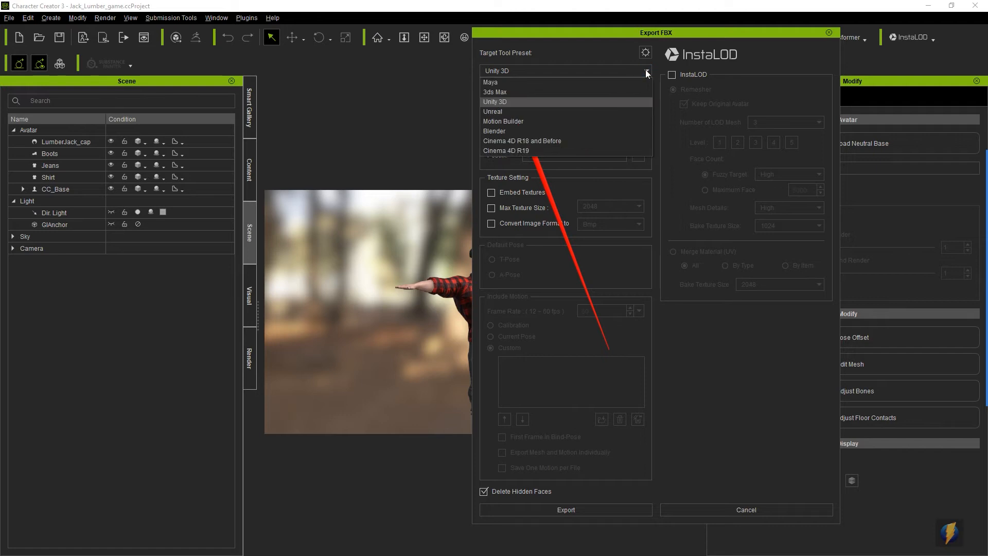
pyautogui.click(502, 102)
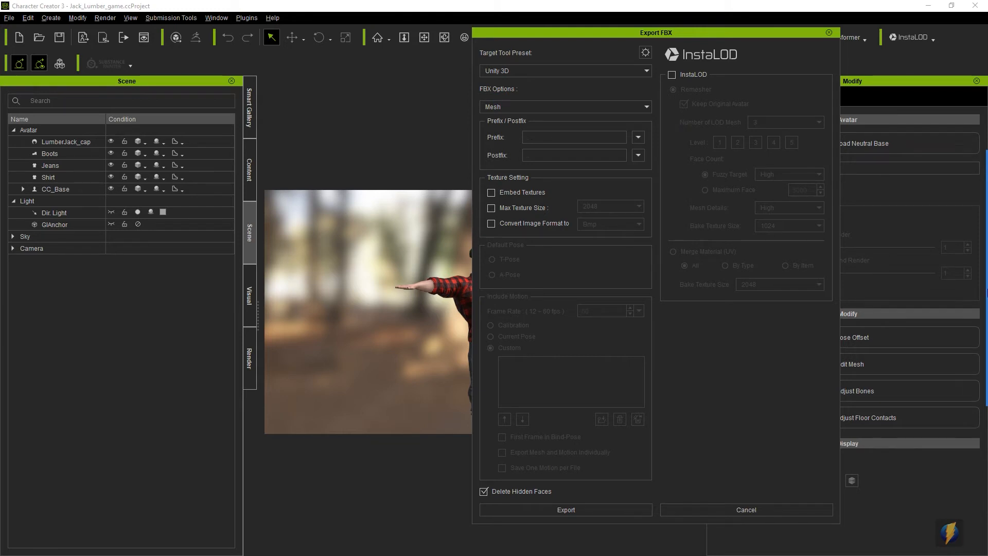
pyautogui.click(965, 309)
pyautogui.moveTo(692, 118)
pyautogui.mouseDown()
pyautogui.moveTo(565, 161)
pyautogui.moveTo(536, 183)
pyautogui.moveTo(511, 183)
pyautogui.moveTo(549, 184)
pyautogui.moveTo(581, 132)
pyautogui.moveTo(614, 133)
pyautogui.moveTo(673, 253)
pyautogui.moveTo(484, 447)
pyautogui.moveTo(486, 489)
pyautogui.moveTo(492, 477)
pyautogui.moveTo(539, 487)
pyautogui.moveTo(482, 382)
pyautogui.moveTo(452, 278)
pyautogui.moveTo(439, 276)
pyautogui.moveTo(473, 303)
pyautogui.moveTo(478, 315)
pyautogui.moveTo(426, 287)
pyautogui.moveTo(474, 305)
pyautogui.mouseUp()
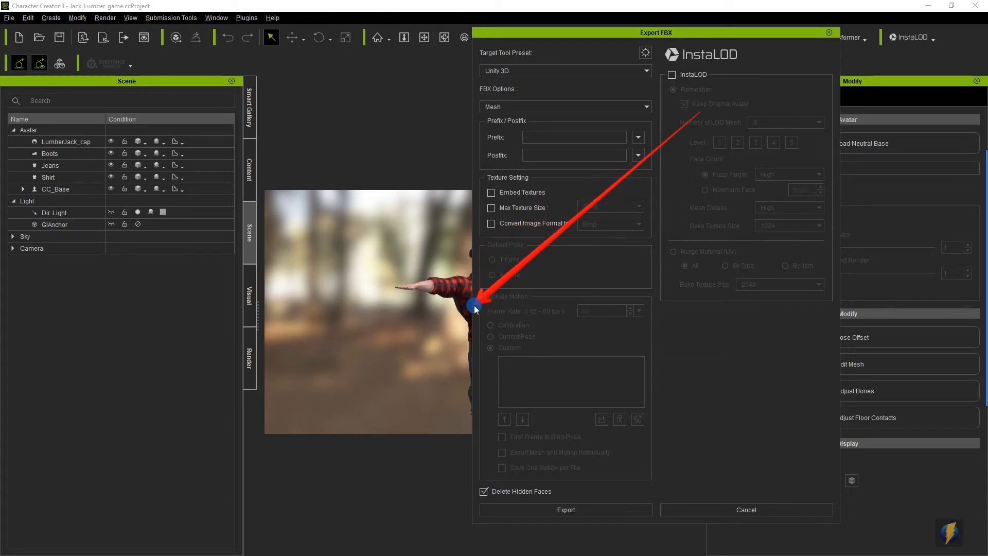
pyautogui.moveTo(474, 304); pyautogui.dragTo(458, 286)
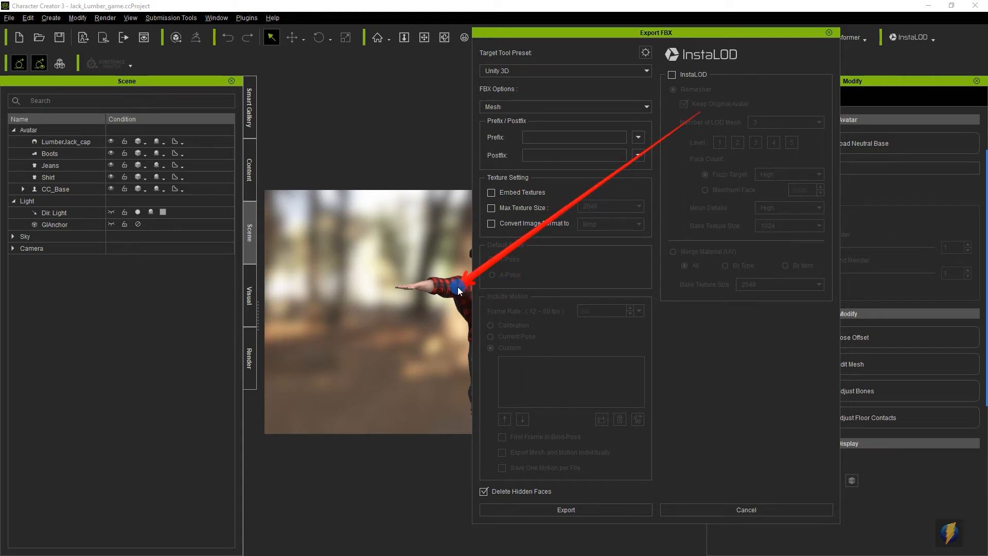
pyautogui.moveTo(458, 287)
pyautogui.mouseDown()
pyautogui.moveTo(551, 347)
pyautogui.moveTo(717, 365)
pyautogui.moveTo(620, 123)
pyautogui.moveTo(622, 331)
pyautogui.mouseUp()
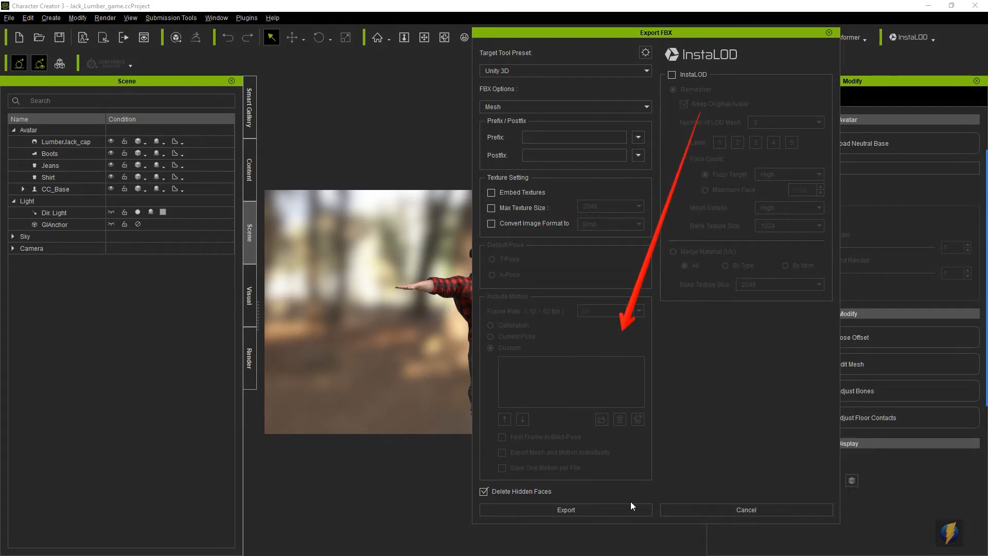
# Step: Proceed with the FBX export and create a LumberJack folder inside the desktop's Characters folder
pyautogui.click(566, 509)
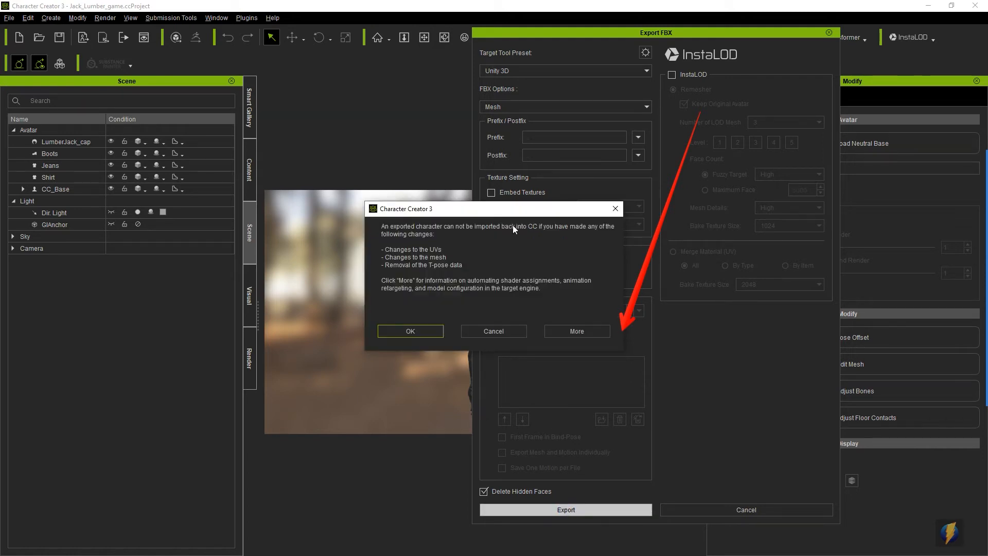
pyautogui.click(409, 332)
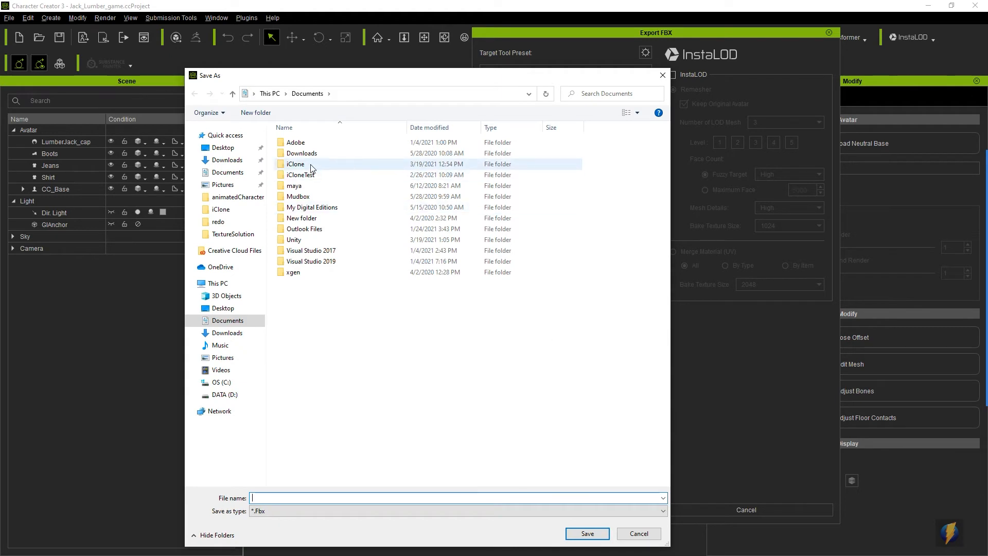
pyautogui.click(223, 147)
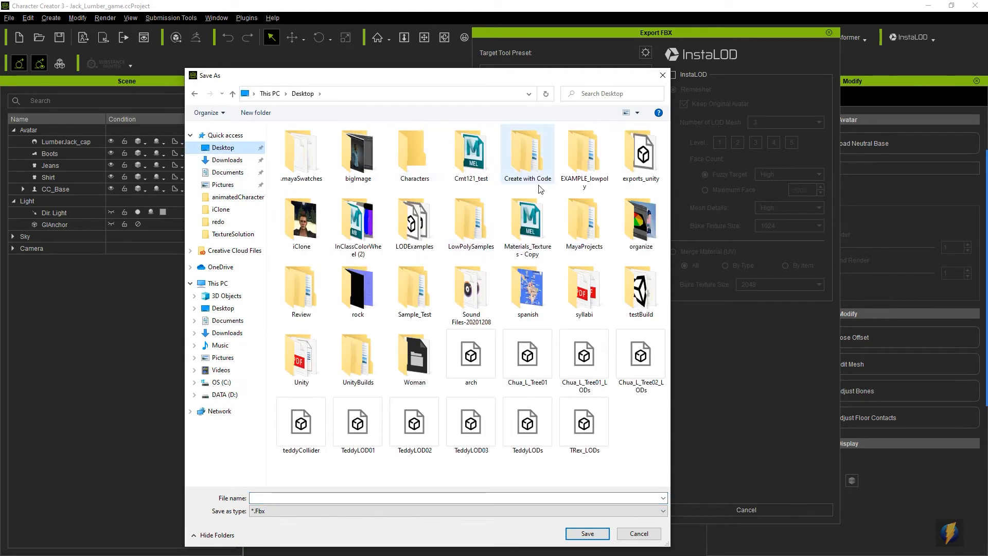
pyautogui.click(419, 154)
pyautogui.doubleClick(418, 155)
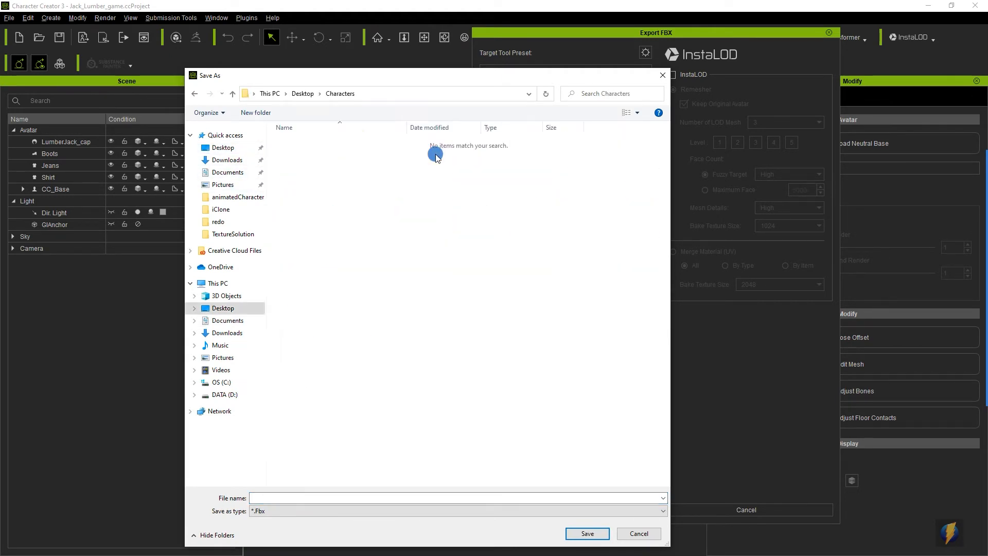
pyautogui.rightClick(363, 266)
pyautogui.moveTo(306, 380)
pyautogui.click(401, 375)
pyautogui.write('LumberJack')
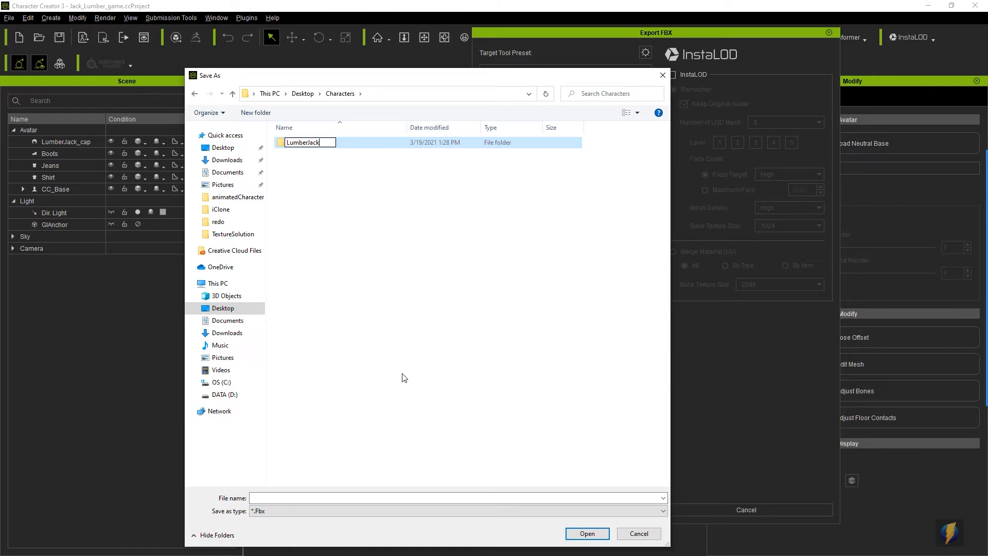
# Step: Save the FBX export as Jack inside the LumberJack folder
pyautogui.doubleClick(279, 144)
pyautogui.click(280, 497)
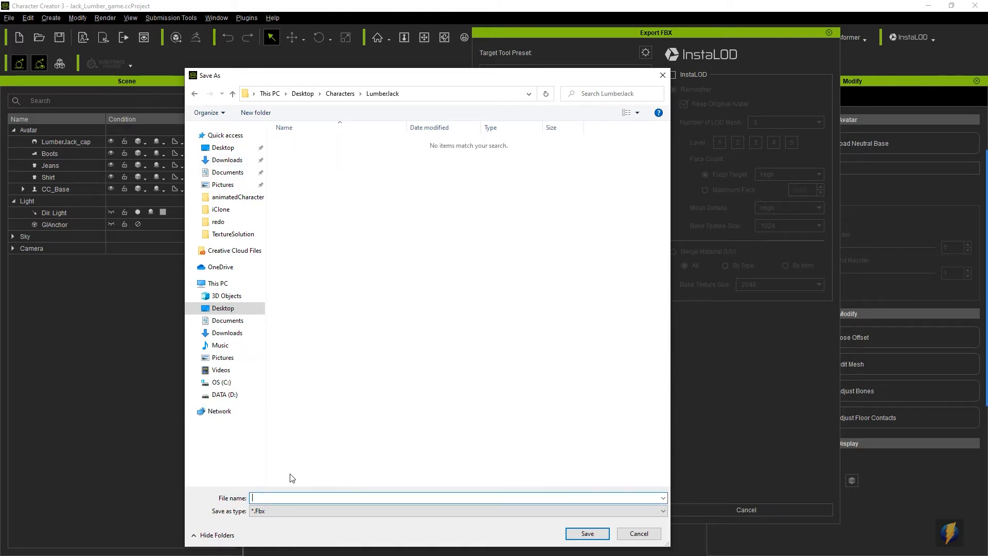
pyautogui.write('Jack')
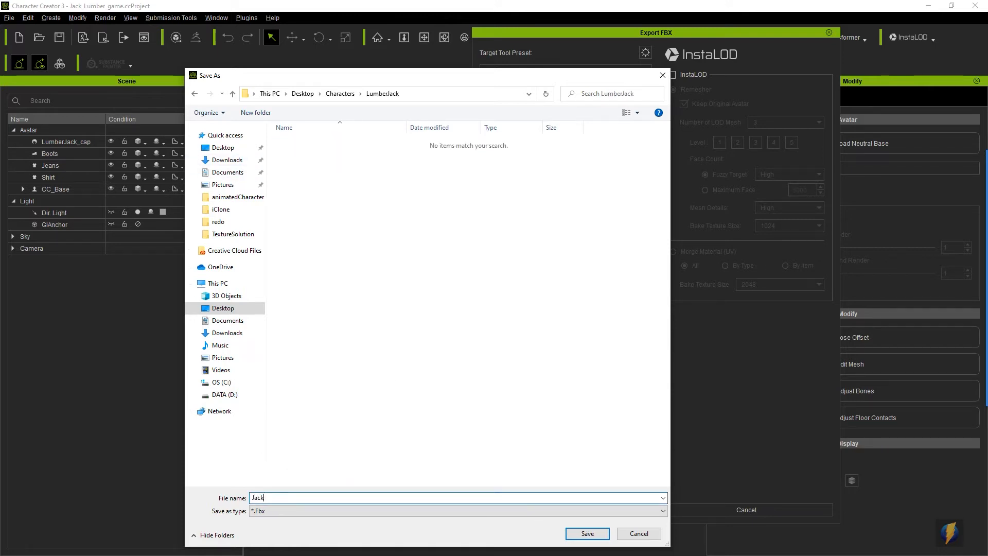
pyautogui.click(592, 534)
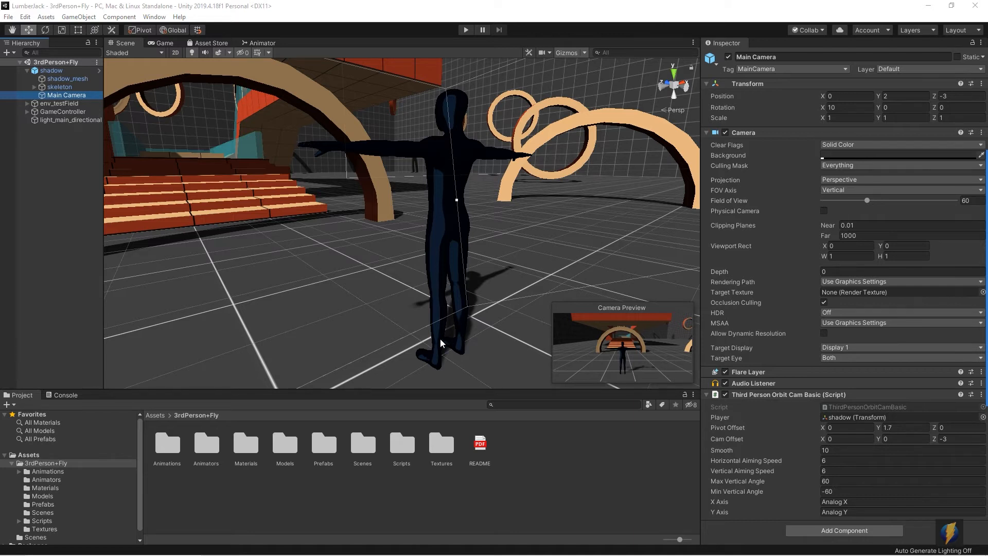
# Step: Switch to Unity, create a MyCharacter folder directly under Assets and open it
pyautogui.click(36, 462)
pyautogui.click(28, 455)
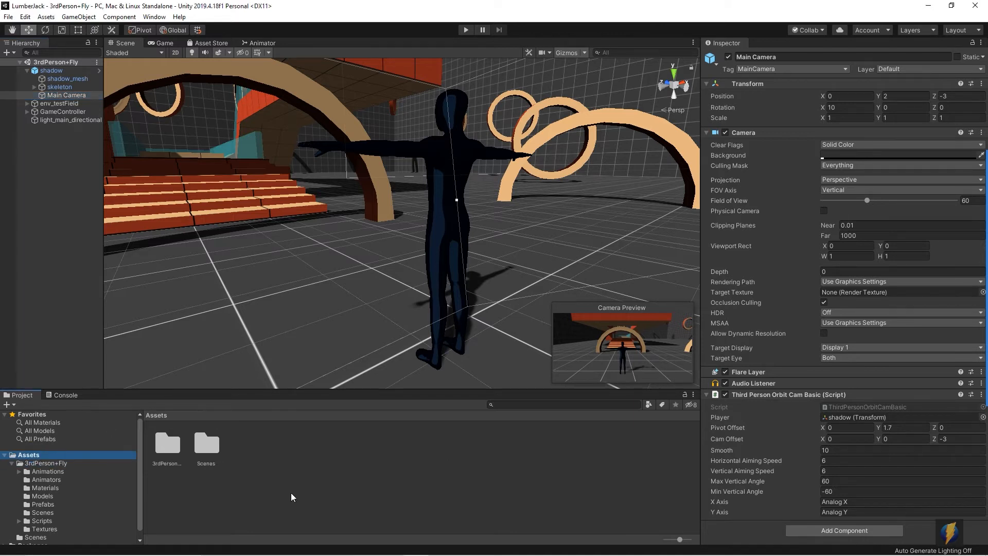
pyautogui.rightClick(280, 458)
pyautogui.moveTo(329, 209)
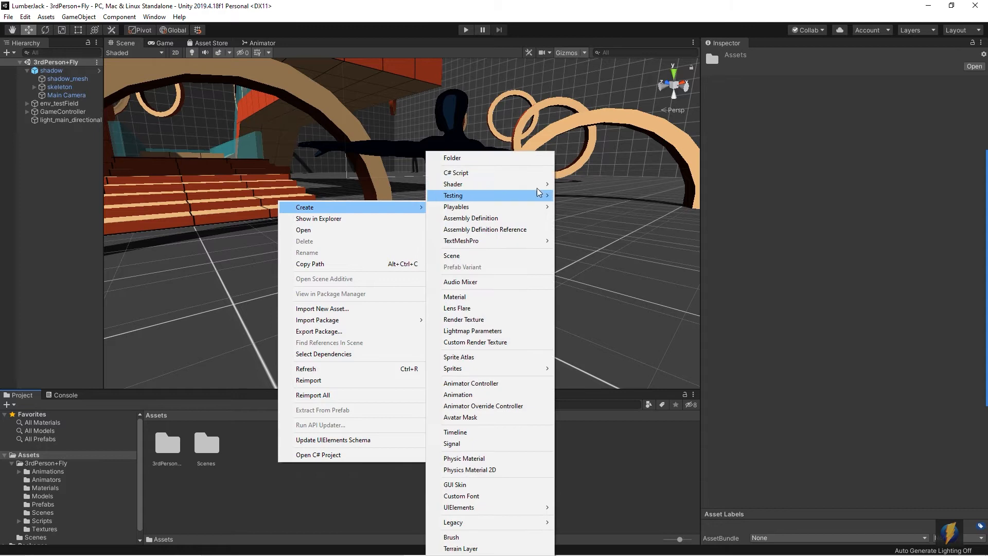
pyautogui.click(516, 157)
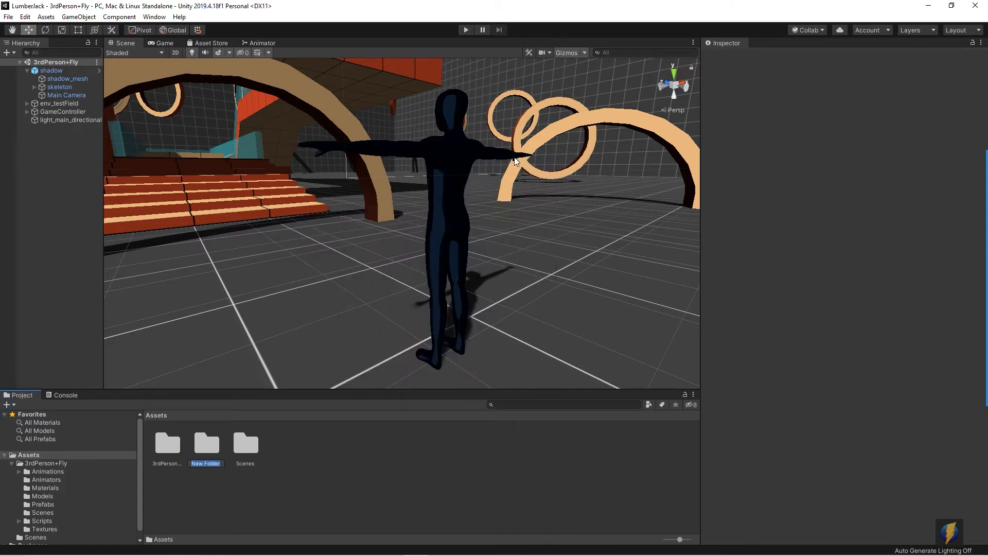
pyautogui.write('MyCharacter')
pyautogui.doubleClick(206, 447)
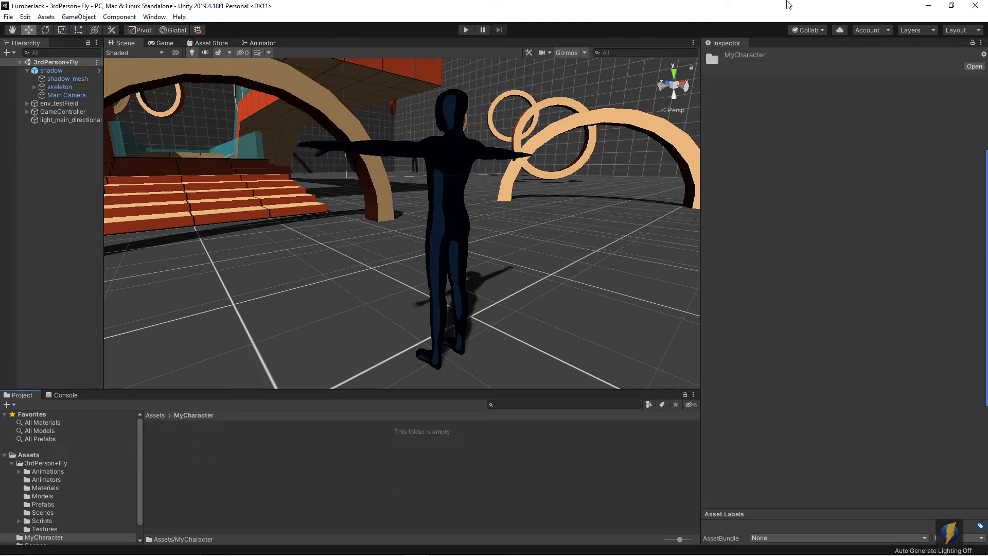
# Step: Shrink the Unity window and arrange it beside the File Explorer window showing the exported LumberJack folder
pyautogui.click(952, 6)
pyautogui.moveTo(398, 141); pyautogui.dragTo(706, 93)
pyautogui.moveTo(295, 24); pyautogui.dragTo(259, 55)
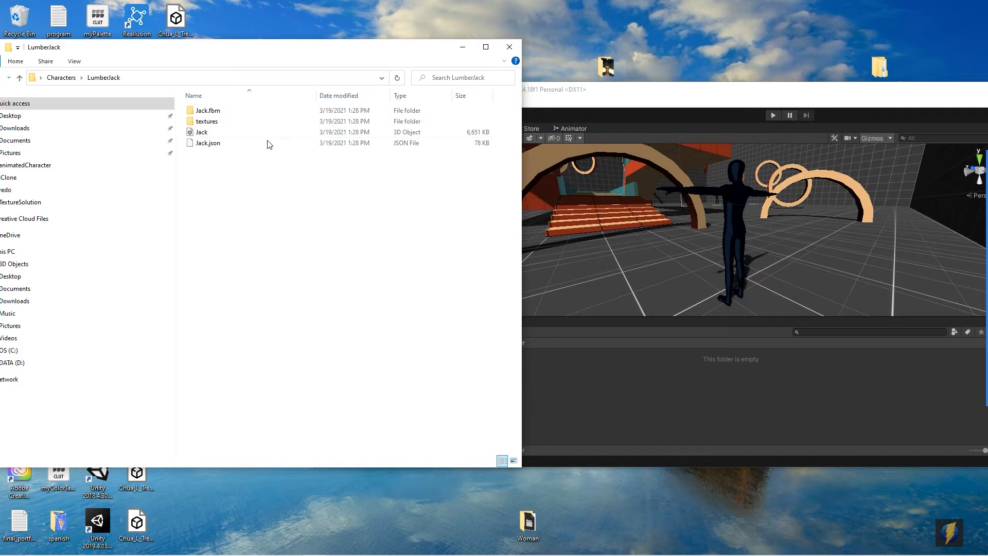
# Step: Import Jack.fbm, textures, Jack and Jack.json from the LumberJack folder into Unity's MyCharacter folder
pyautogui.click(215, 145)
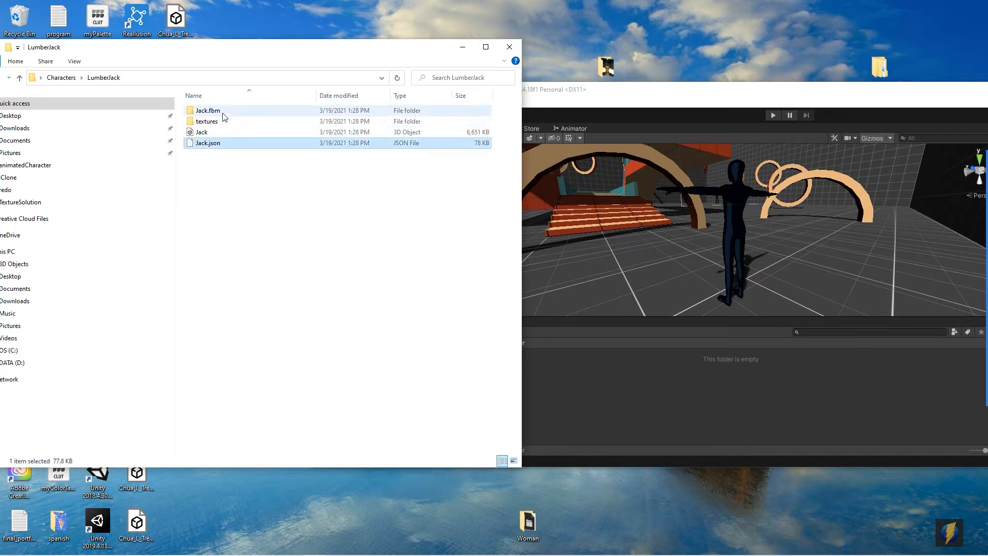
pyautogui.click(221, 111)
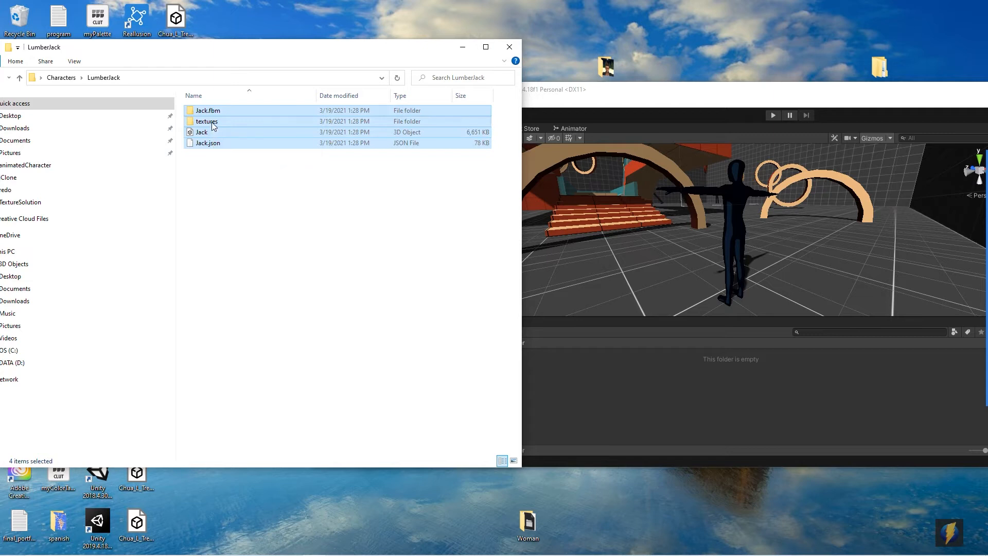
pyautogui.moveTo(212, 125); pyautogui.dragTo(588, 401)
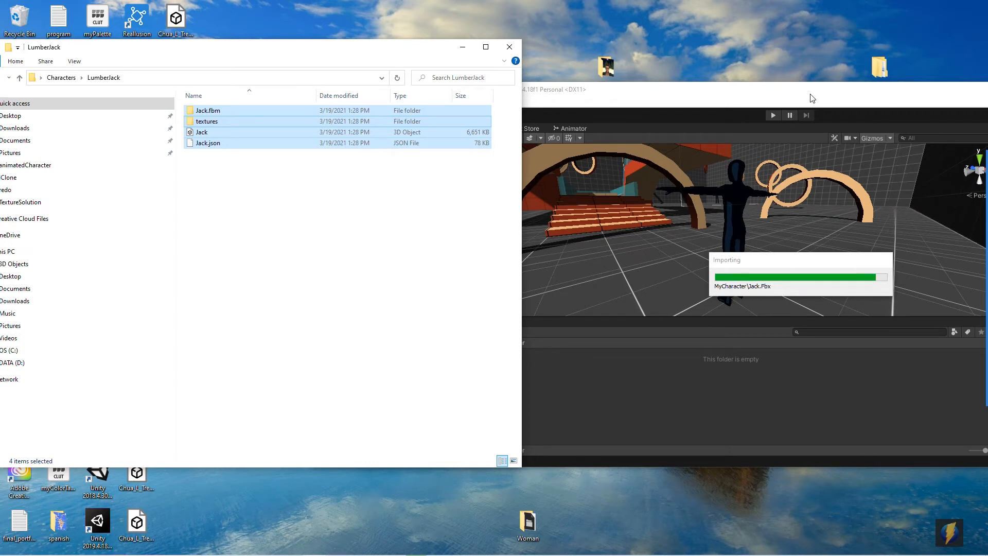
# Step: Maximize the Unity window and fix the import settings of the textures flagged as normal maps
pyautogui.moveTo(814, 95); pyautogui.dragTo(525, 94)
pyautogui.click(964, 88)
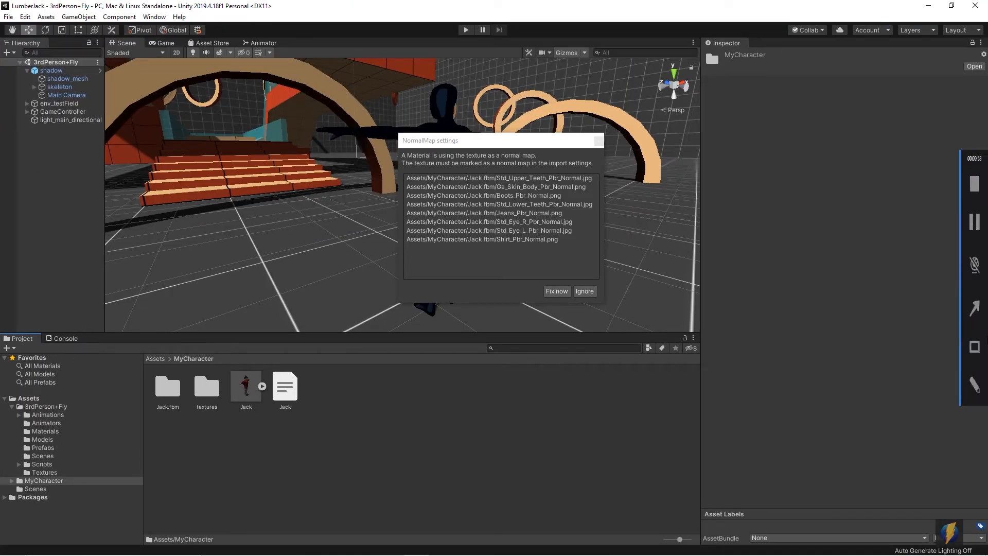
pyautogui.moveTo(825, 127)
pyautogui.mouseDown()
pyautogui.moveTo(499, 140)
pyautogui.moveTo(538, 149)
pyautogui.moveTo(467, 154)
pyautogui.moveTo(579, 162)
pyautogui.moveTo(562, 292)
pyautogui.mouseUp()
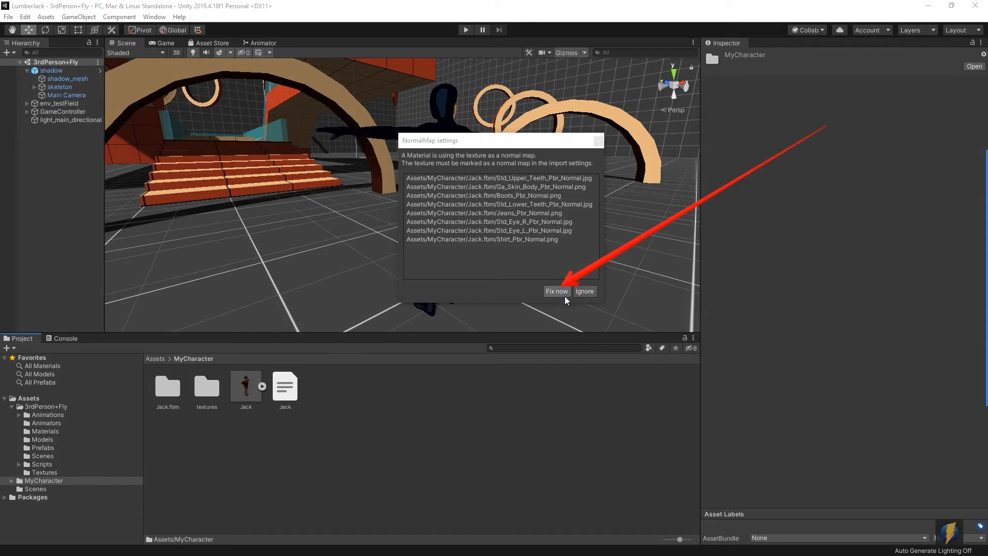
pyautogui.click(557, 292)
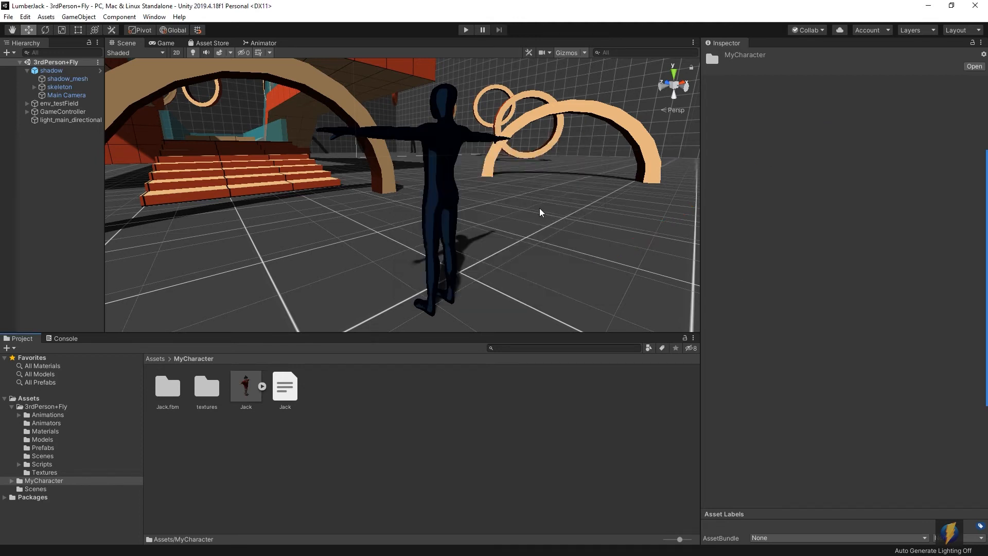
# Step: Expand the MyCharacter folder and place the Jack model on the scene floor near the shadow character
pyautogui.keyDown('alt'); pyautogui.moveTo(341, 226); pyautogui.dragTo(616, 202); pyautogui.keyUp('alt')
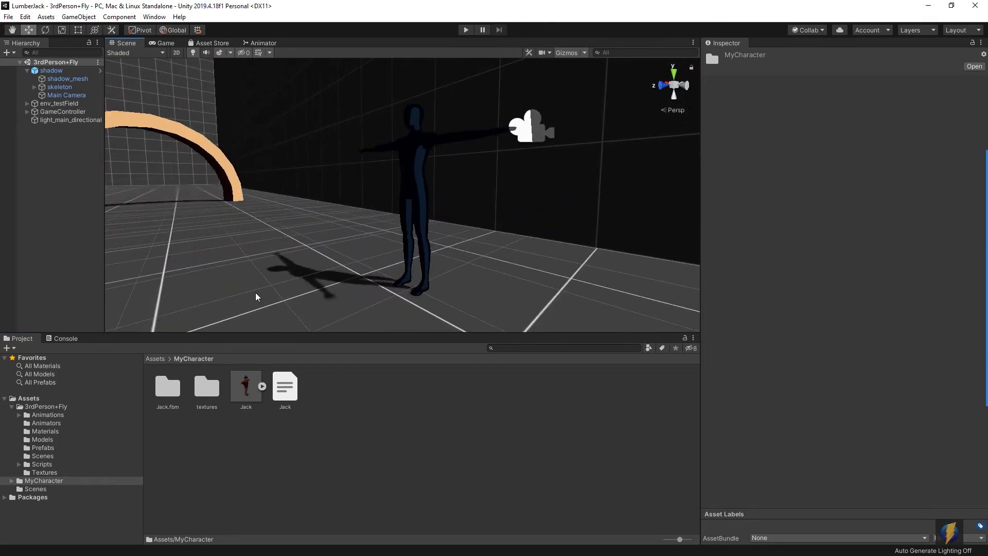
pyautogui.click(12, 480)
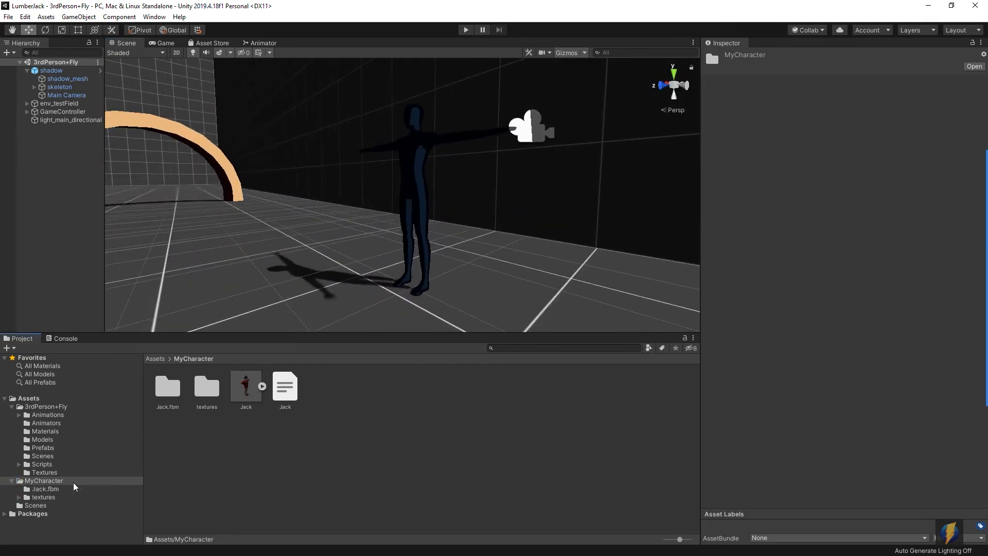
pyautogui.click(244, 393)
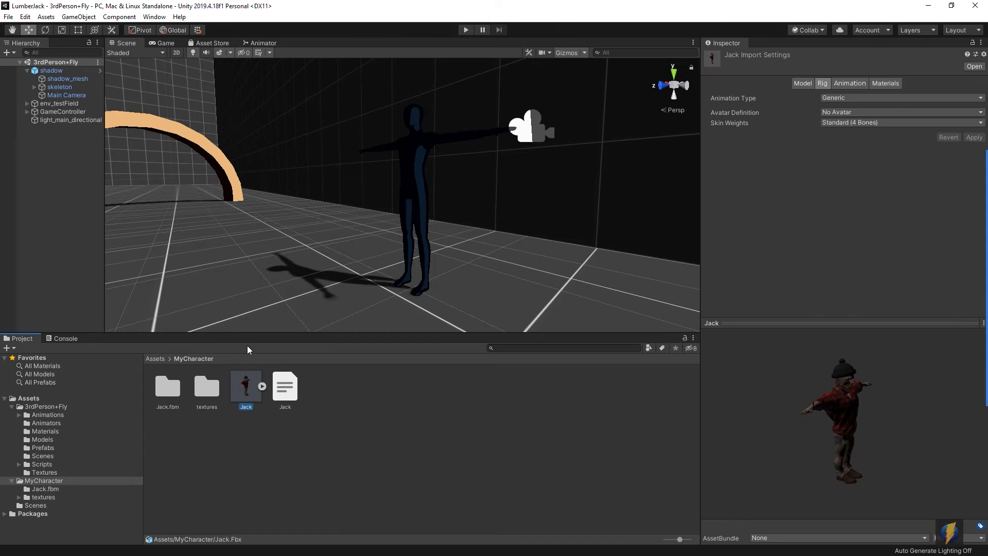
pyautogui.moveTo(245, 392); pyautogui.dragTo(246, 260)
pyautogui.moveTo(358, 260); pyautogui.dragTo(387, 243, button='right')
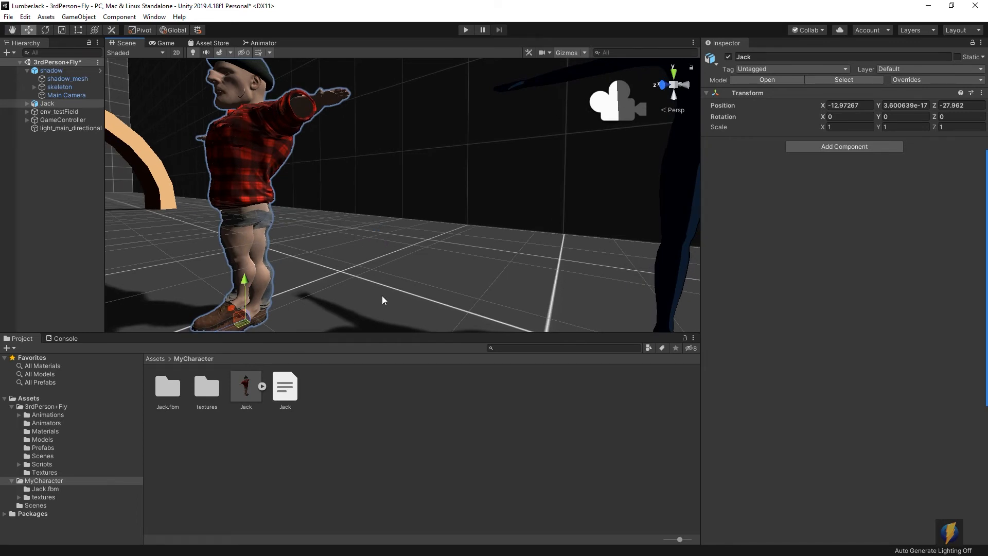
# Step: Play-test the scene by moving the shadow character around near Jack, and stop play mode
pyautogui.click(466, 30)
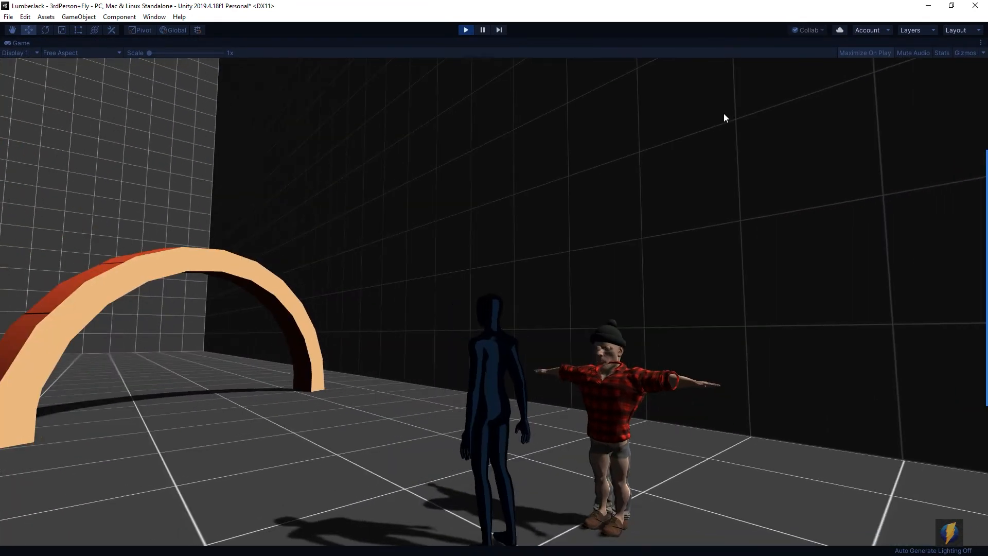
pyautogui.press('w')
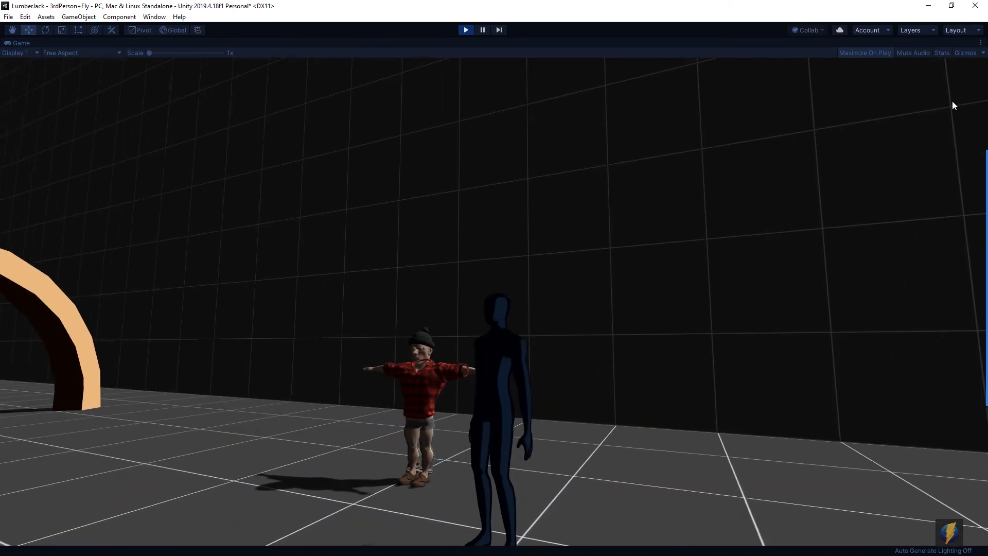
pyautogui.press('w')
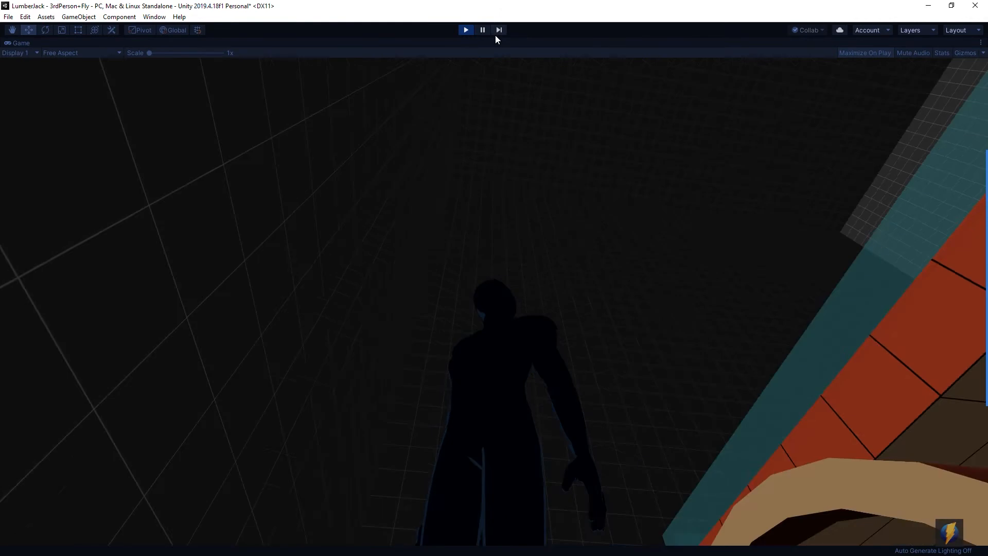
pyautogui.click(465, 30)
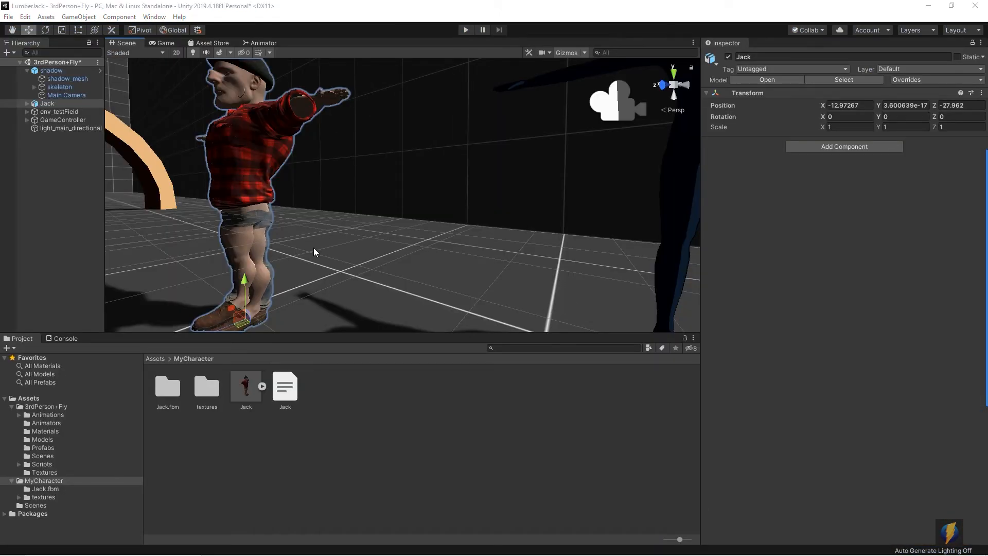
# Step: Create a new material named Jeans_Mat in the MyCharacter folder
pyautogui.keyDown('alt'); pyautogui.moveTo(253, 216); pyautogui.dragTo(407, 242); pyautogui.keyUp('alt')
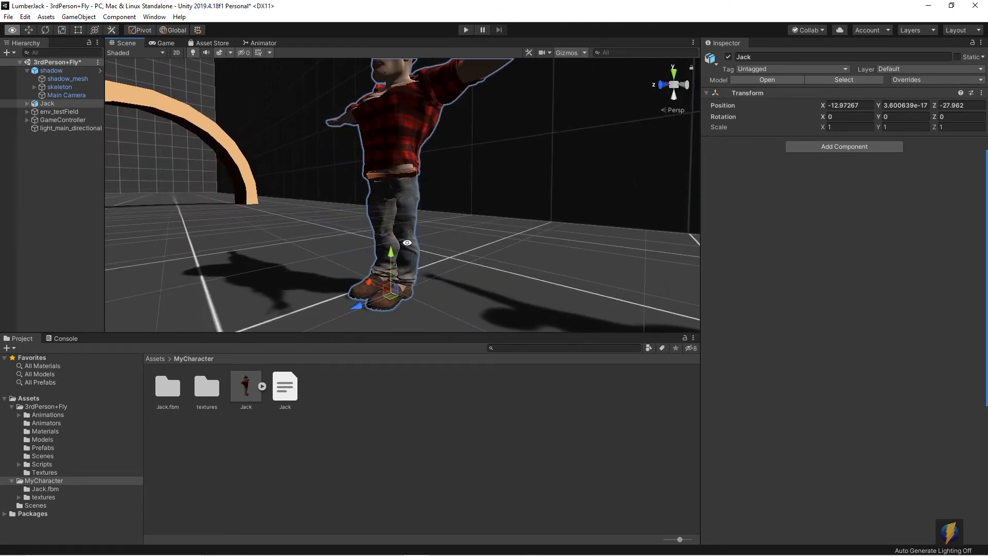
pyautogui.click(343, 417)
pyautogui.rightClick(343, 417)
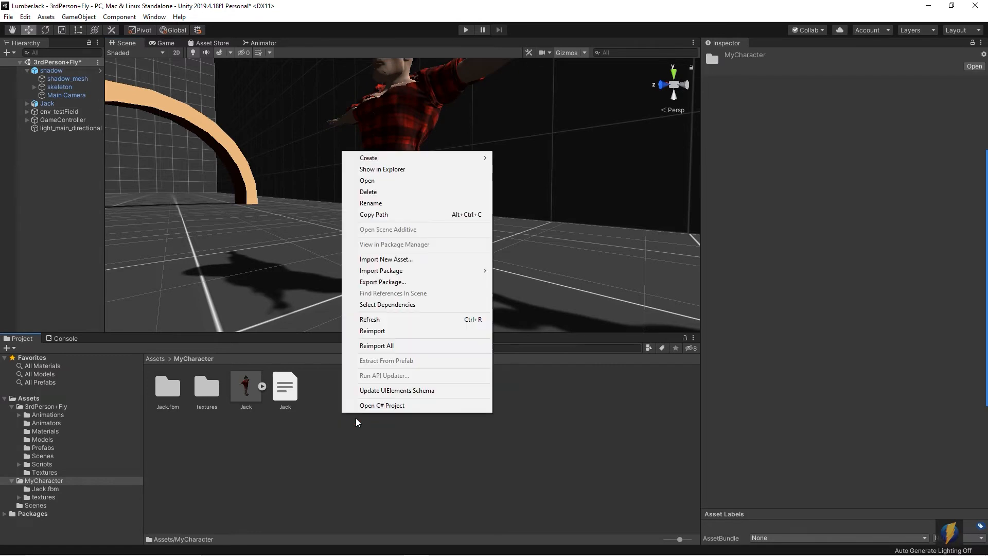
pyautogui.moveTo(380, 161)
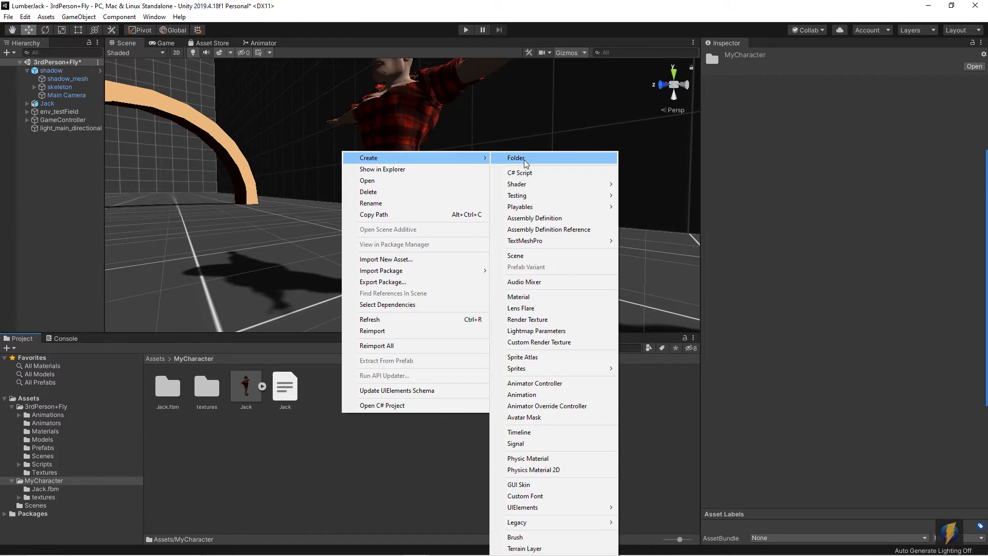
pyautogui.click(543, 297)
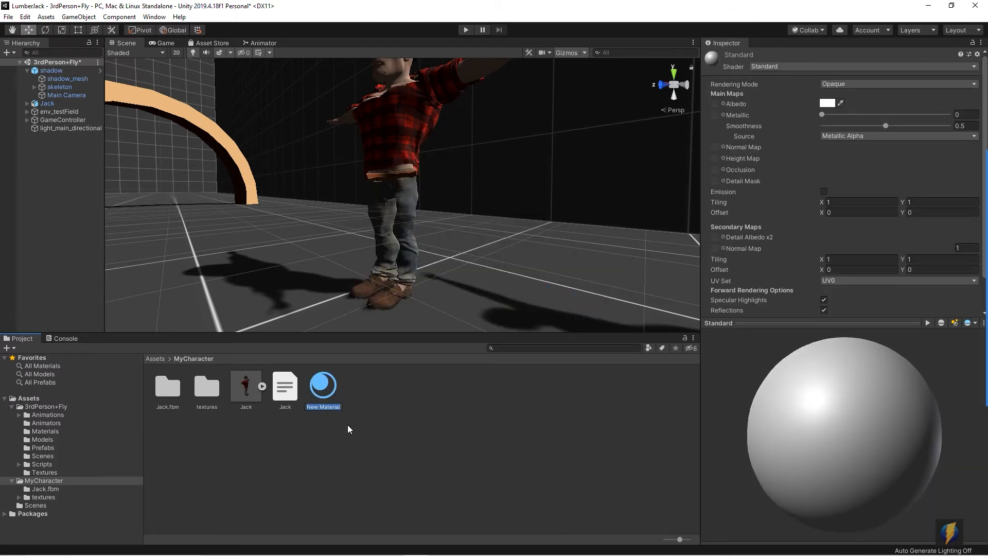
pyautogui.write('T')
pyautogui.press('Return')
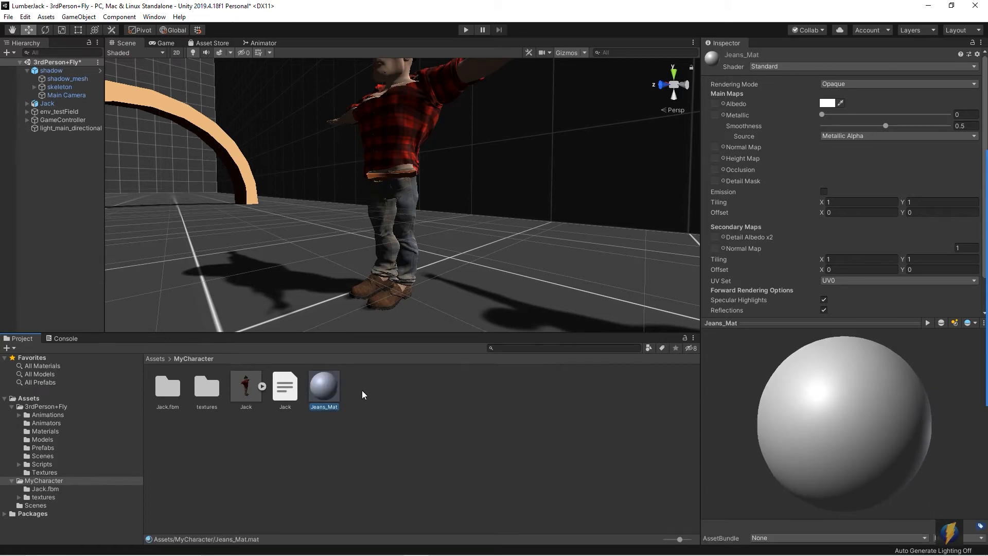
# Step: Apply Jeans_Mat to Jack's jeans in the scene and check the legs up close
pyautogui.moveTo(327, 392); pyautogui.dragTo(410, 219)
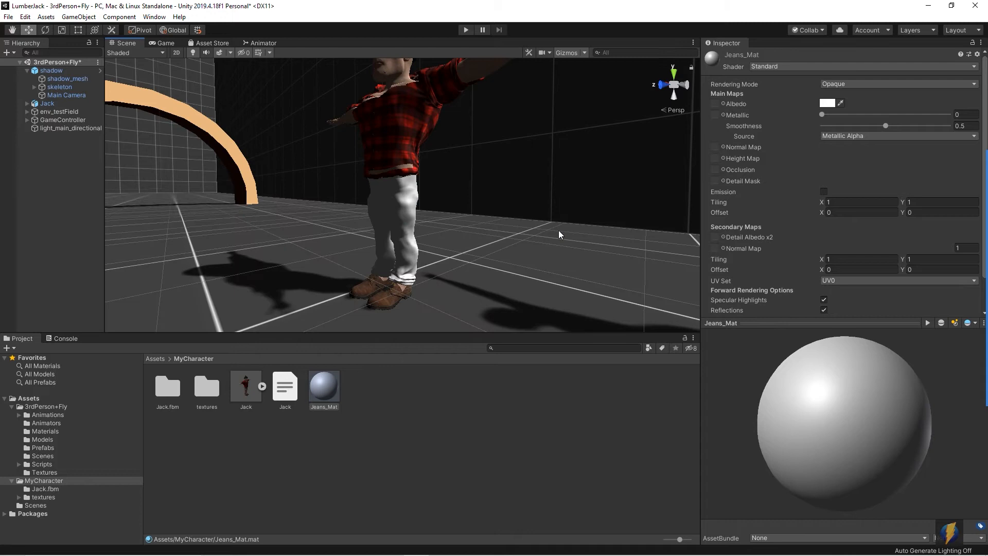
pyautogui.keyDown('alt'); pyautogui.moveTo(561, 223); pyautogui.dragTo(357, 223); pyautogui.keyUp('alt')
pyautogui.moveTo(356, 223); pyautogui.dragTo(446, 227, button='middle')
pyautogui.moveTo(446, 227)
pyautogui.keyDown('alt'); pyautogui.mouseDown()
pyautogui.moveTo(355, 236)
pyautogui.moveTo(339, 260)
pyautogui.moveTo(322, 245)
pyautogui.moveTo(586, 243)
pyautogui.moveTo(429, 227)
pyautogui.moveTo(511, 220)
pyautogui.moveTo(425, 204)
pyautogui.moveTo(455, 211)
pyautogui.mouseUp(); pyautogui.keyUp('alt')
pyautogui.scroll(4, 343, 267)
pyautogui.scroll(-4, 343, 265)
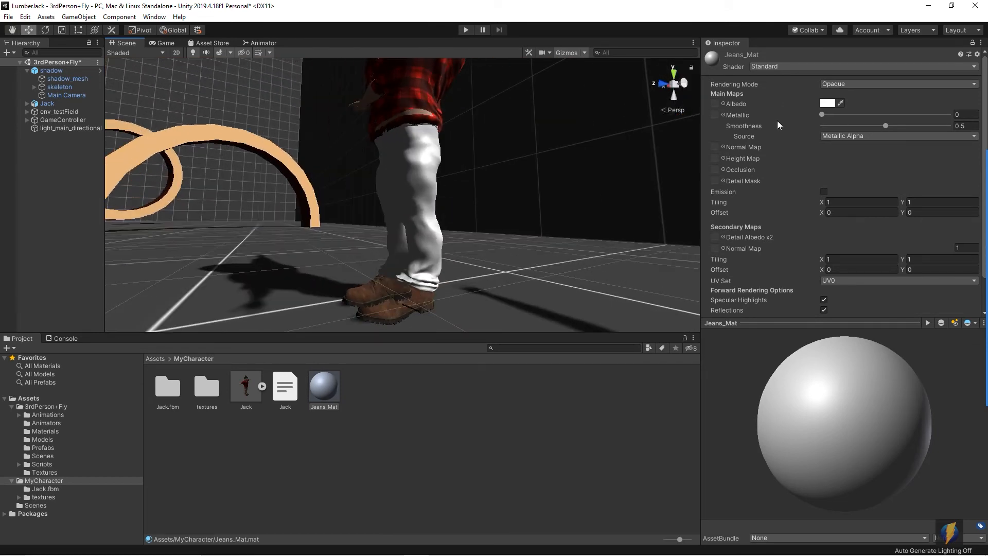
# Step: Assign the Jeans_Pbr_Diffuse texture as the Albedo map of Jeans_Mat
pyautogui.click(723, 103)
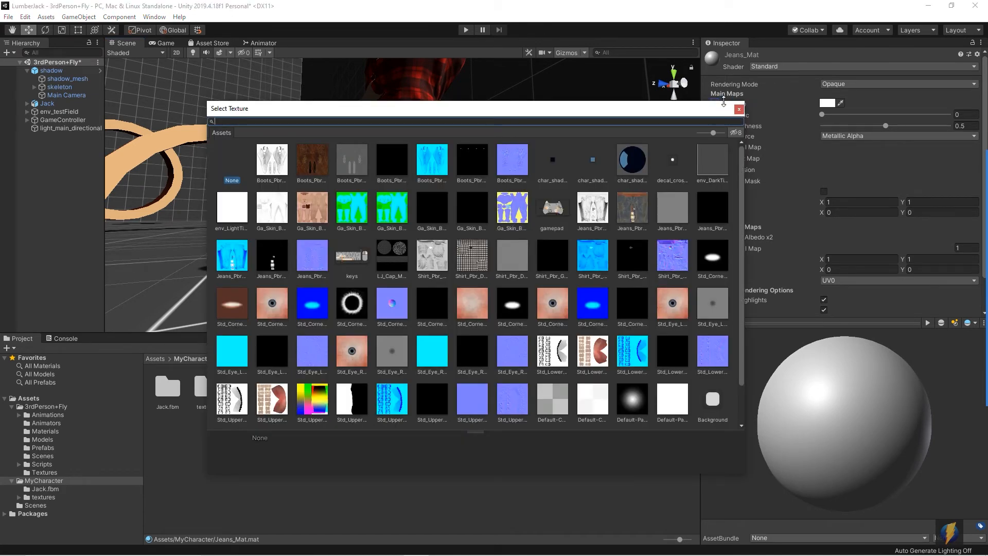
pyautogui.scroll(-1, 686, 265)
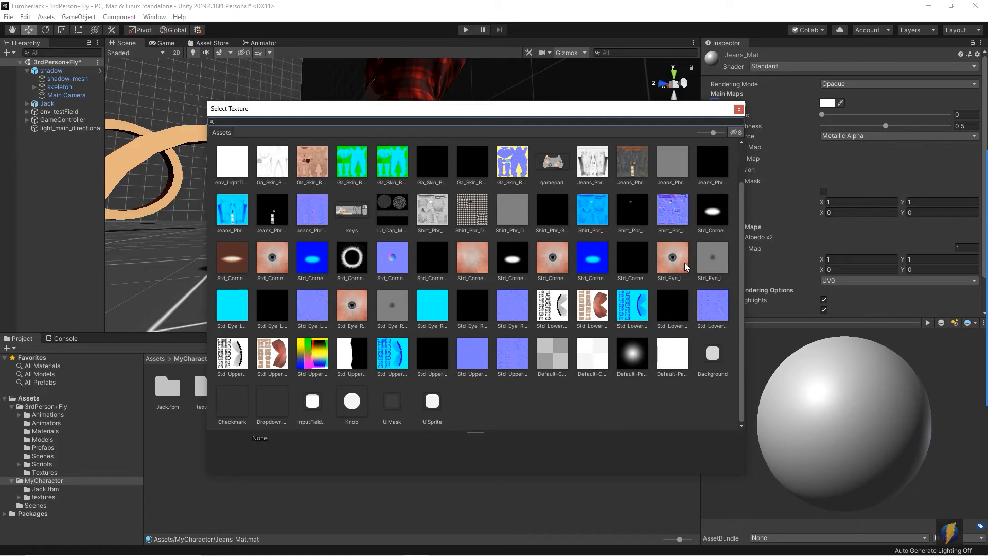
pyautogui.scroll(1, 685, 263)
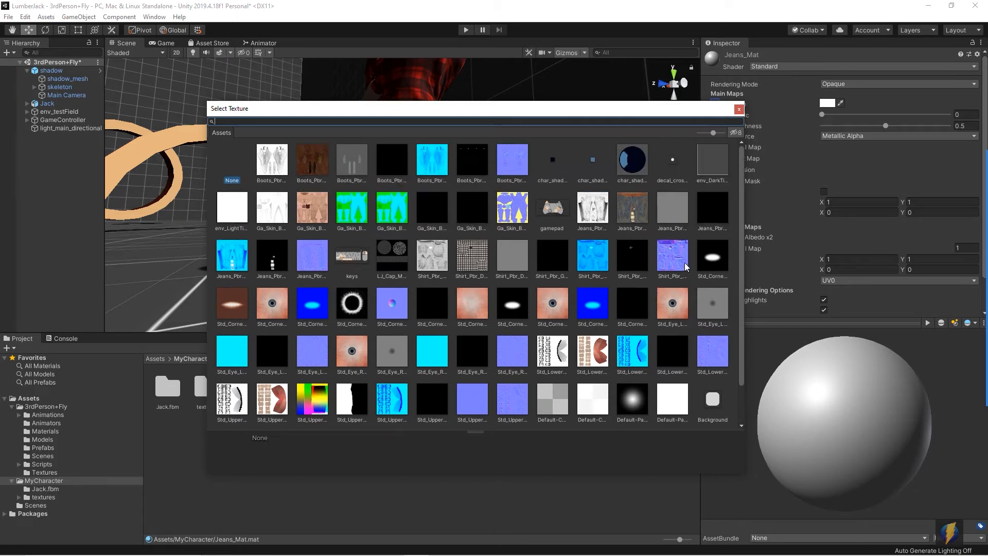
pyautogui.click(631, 211)
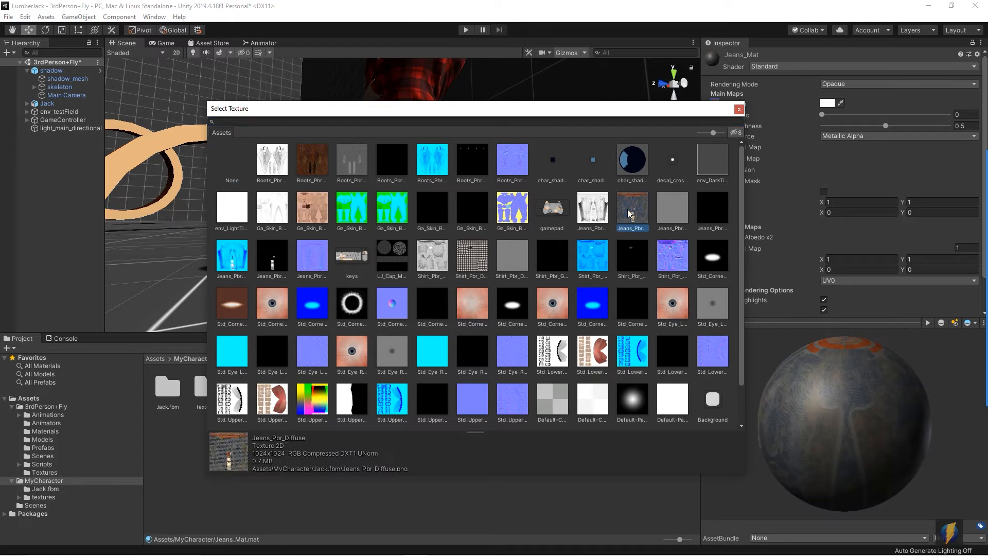
pyautogui.doubleClick(631, 211)
# Step: Check the textured jeans from behind and assign Jeans_Pbr_Normal as the Normal Map of Jeans_Mat
pyautogui.keyDown('alt'); pyautogui.moveTo(555, 216); pyautogui.dragTo(350, 214); pyautogui.keyUp('alt')
pyautogui.moveTo(350, 214); pyautogui.dragTo(431, 199, button='middle')
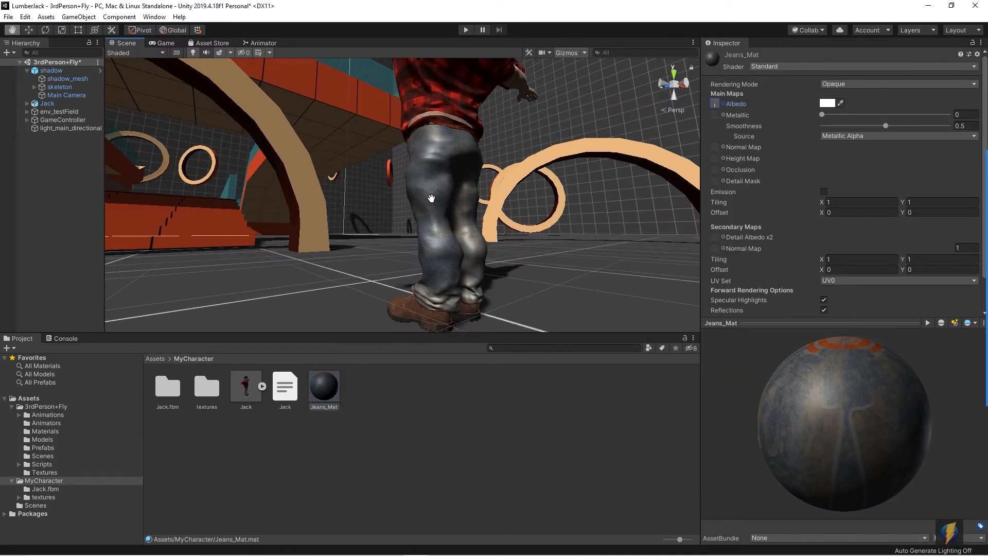
pyautogui.scroll(5, 464, 239)
pyautogui.moveTo(493, 209); pyautogui.dragTo(438, 245, button='middle')
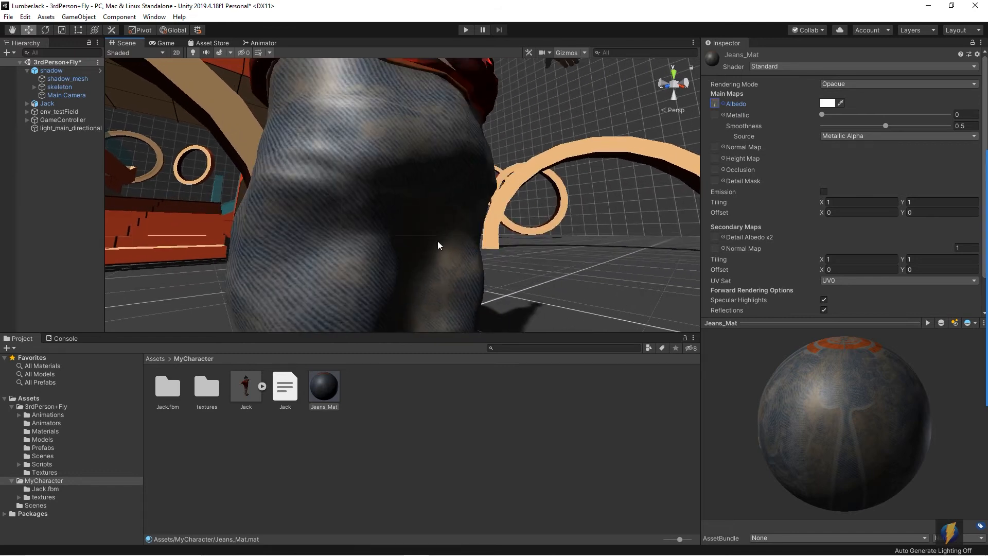
pyautogui.keyDown('alt'); pyautogui.moveTo(524, 190); pyautogui.dragTo(324, 181, button='right'); pyautogui.keyUp('alt')
pyautogui.keyDown('alt'); pyautogui.moveTo(323, 181); pyautogui.dragTo(360, 189); pyautogui.keyUp('alt')
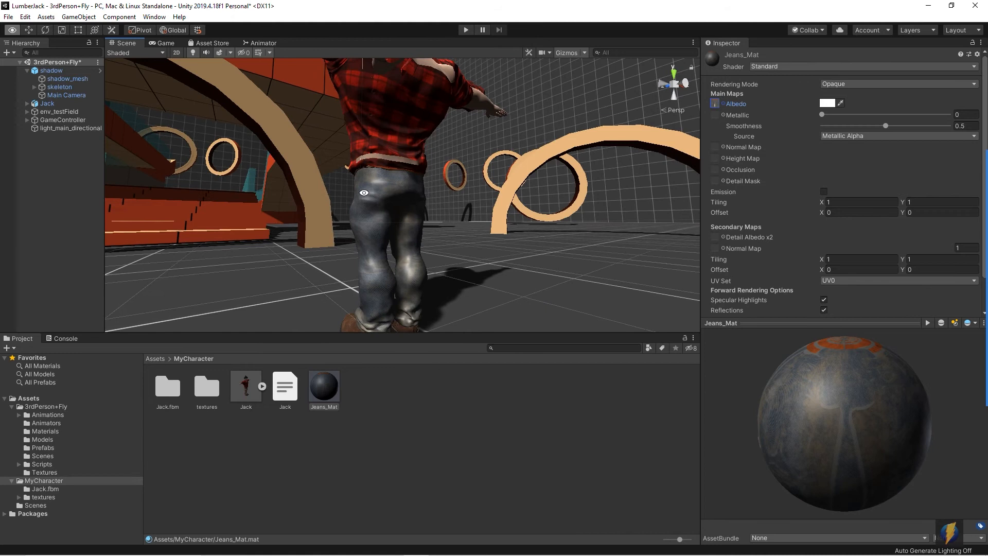
pyautogui.click(724, 147)
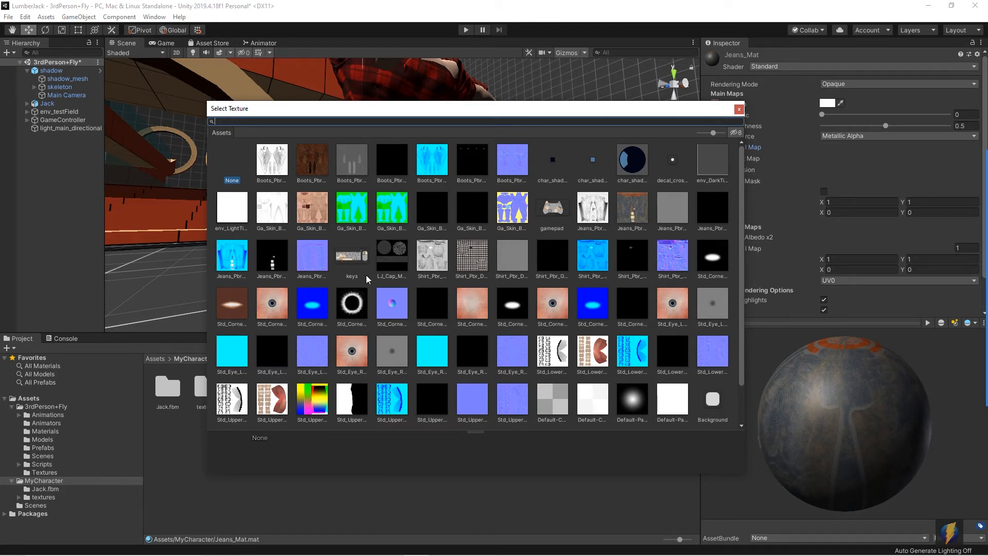
pyautogui.doubleClick(311, 261)
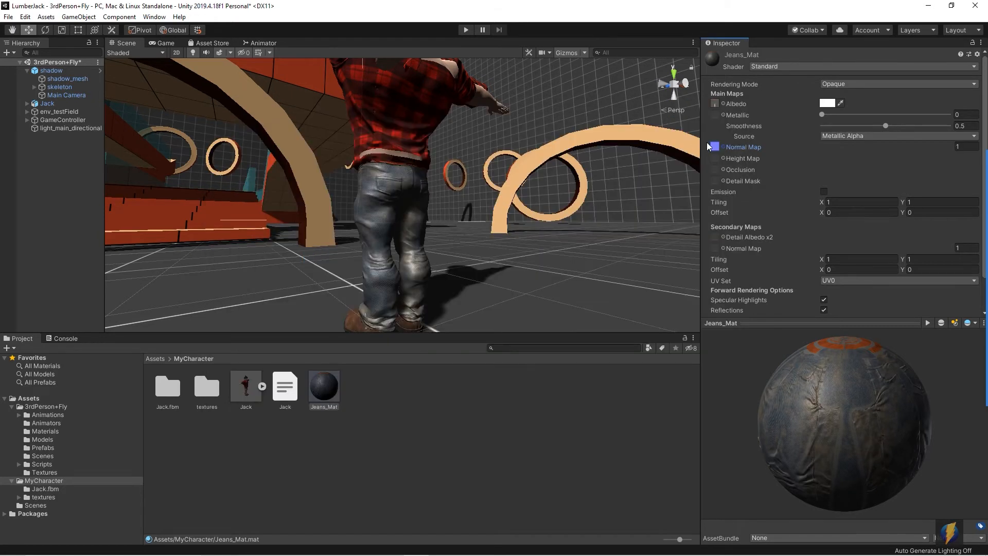
# Step: Reduce the Smoothness of Jeans_Mat to about 0.115 so the jeans look less shiny
pyautogui.keyDown('alt'); pyautogui.moveTo(430, 178); pyautogui.dragTo(466, 208); pyautogui.keyUp('alt')
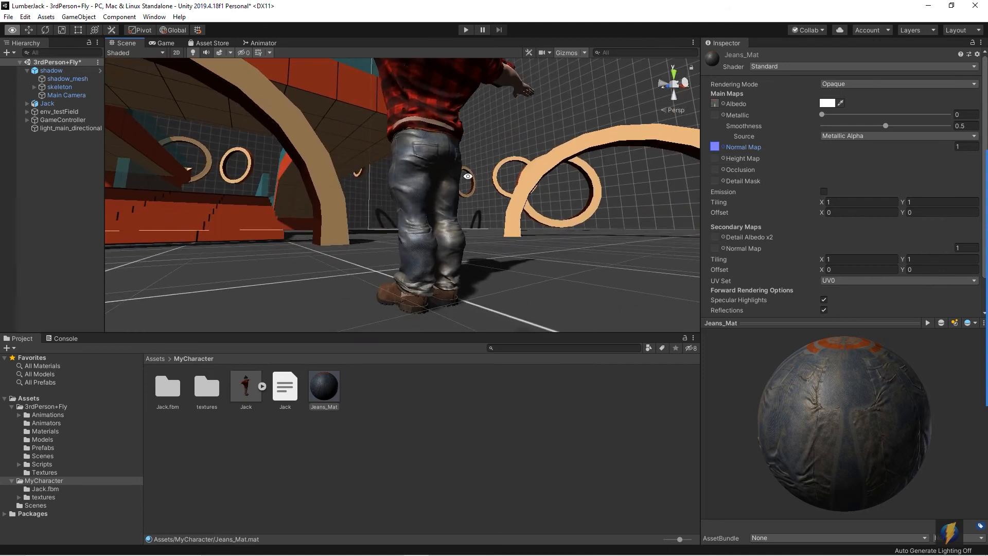
pyautogui.scroll(5, 474, 214)
pyautogui.scroll(-1, 480, 216)
pyautogui.scroll(-3, 480, 216)
pyautogui.scroll(1, 479, 216)
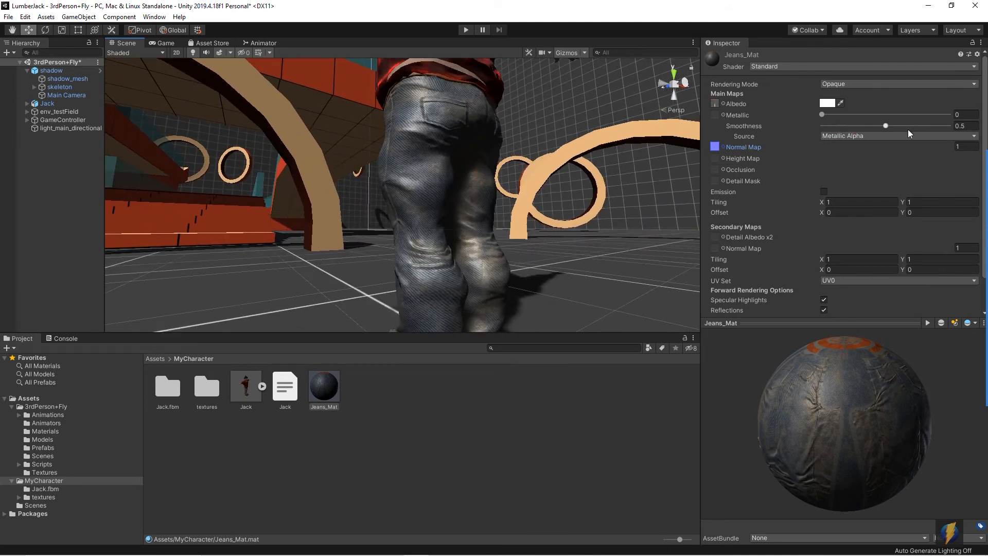
pyautogui.moveTo(879, 126); pyautogui.dragTo(836, 136)
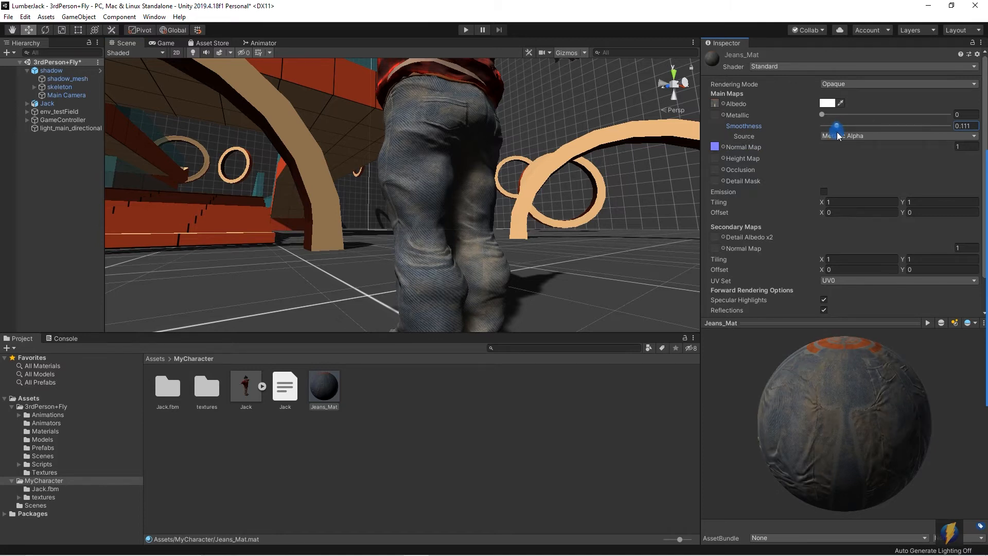
# Step: Examine Jack's plaid shirt and textured jeans from the side and back, both up close and at a distance
pyautogui.keyDown('alt'); pyautogui.moveTo(441, 176); pyautogui.dragTo(697, 170); pyautogui.keyUp('alt')
pyautogui.keyDown('alt'); pyautogui.moveTo(500, 208); pyautogui.dragTo(388, 214); pyautogui.keyUp('alt')
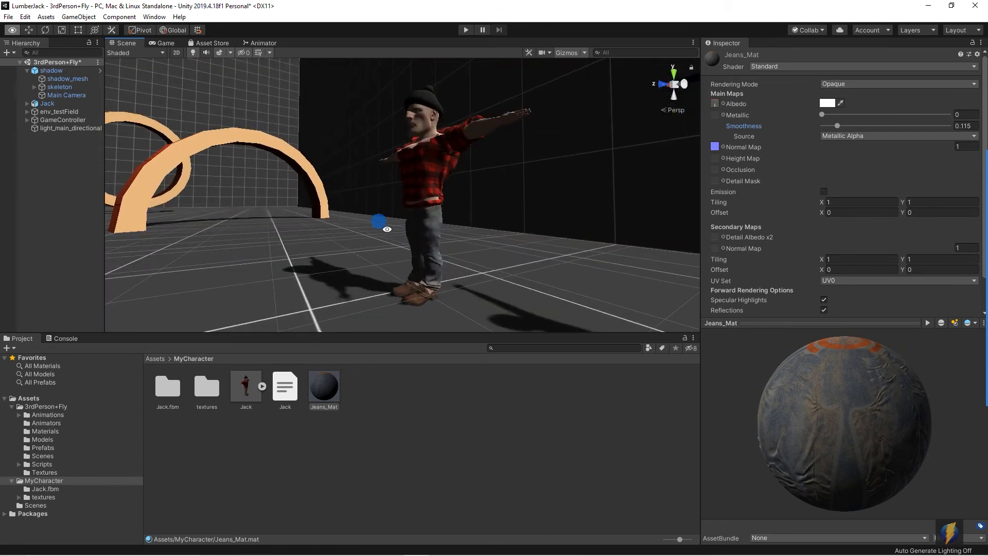
pyautogui.scroll(10, 409, 227)
pyautogui.scroll(-8, 470, 183)
pyautogui.keyDown('alt'); pyautogui.moveTo(497, 194); pyautogui.dragTo(441, 214); pyautogui.keyUp('alt')
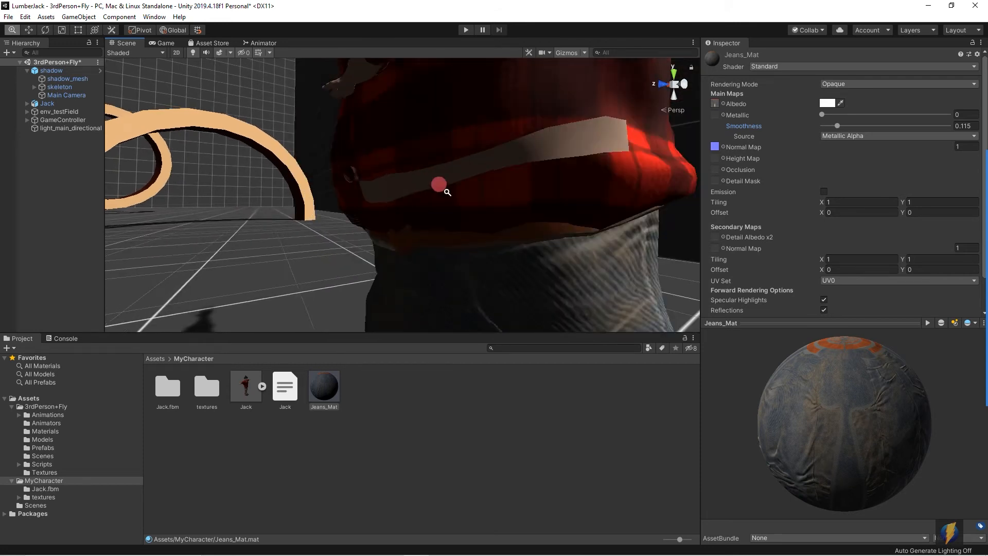
pyautogui.scroll(-6, 452, 196)
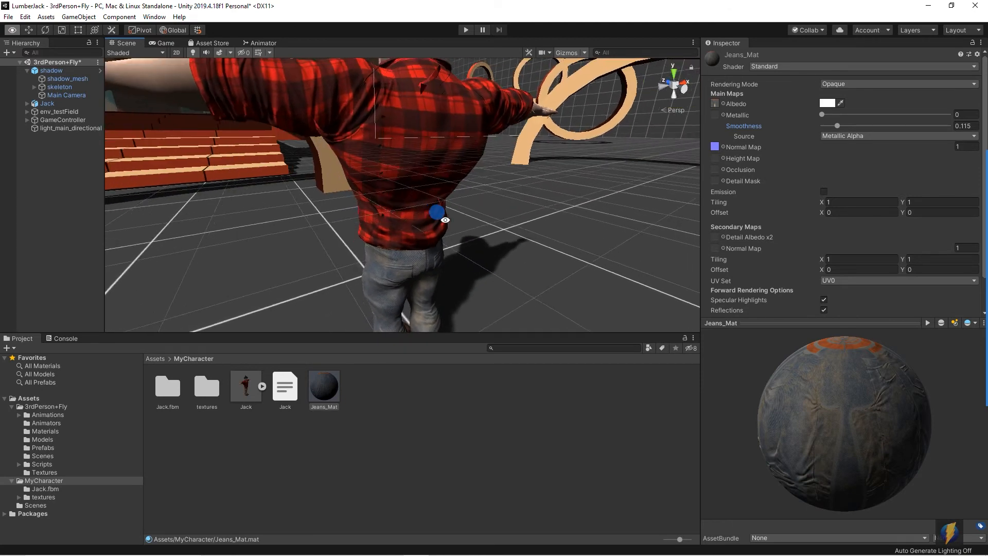
pyautogui.scroll(-3, 441, 214)
pyautogui.keyDown('alt'); pyautogui.moveTo(566, 190); pyautogui.dragTo(507, 302); pyautogui.keyUp('alt')
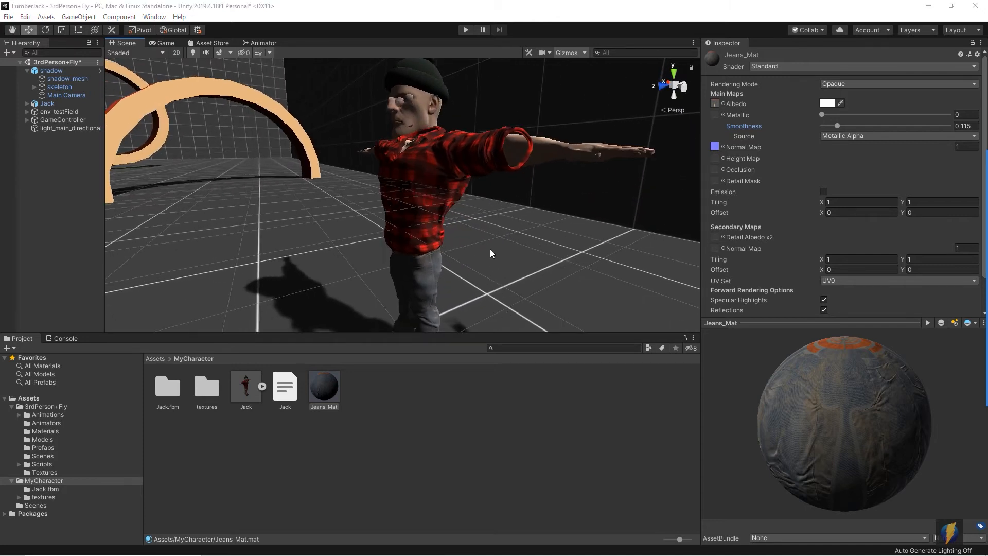
# Step: Delete the Jack character from the 3rdPerson+Fly scene
pyautogui.click(427, 187)
pyautogui.keyDown('alt'); pyautogui.moveTo(471, 208); pyautogui.dragTo(440, 203); pyautogui.keyUp('alt')
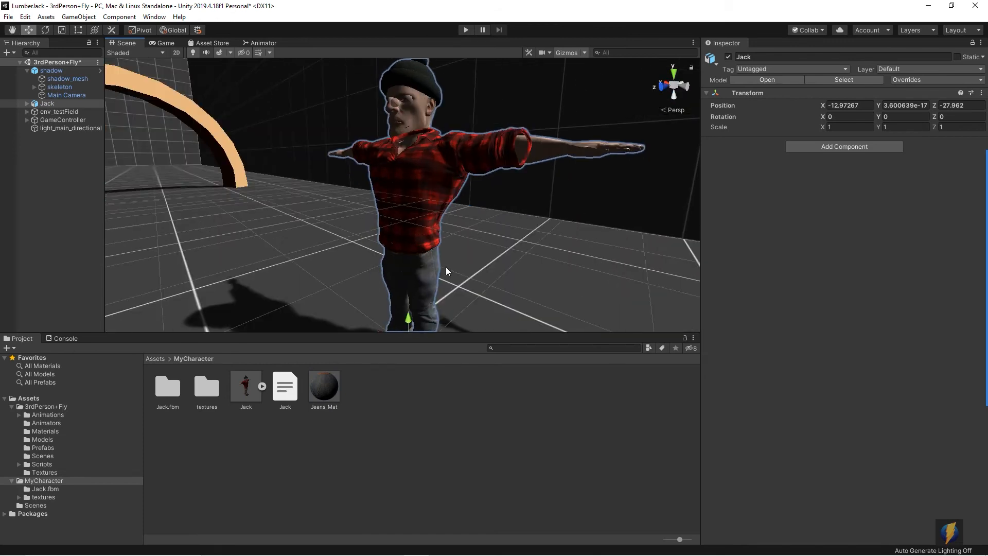
pyautogui.click(54, 103)
pyautogui.press('Delete')
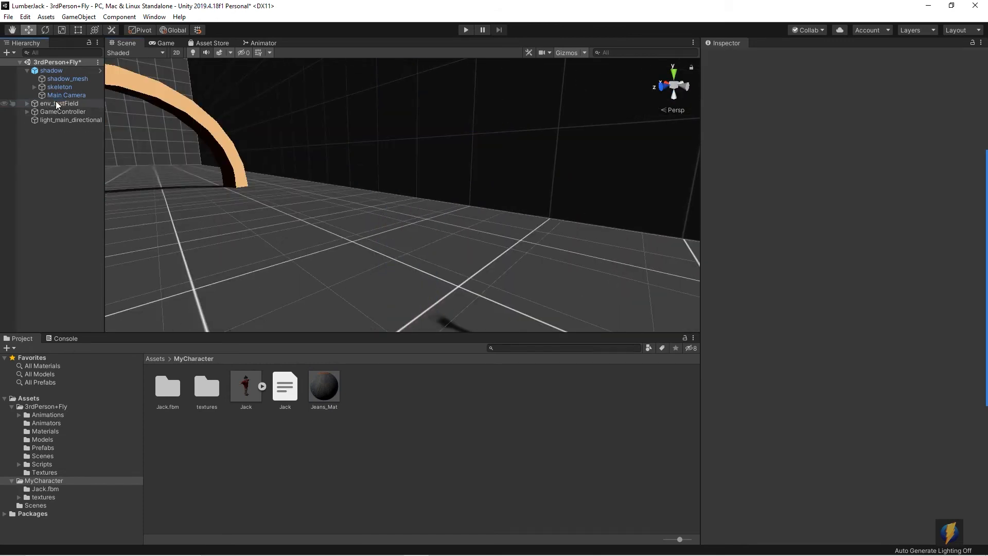
# Step: Delete all assets in the MyCharacter folder, including Jack.fbm, textures, the Jack files and Jeans_Mat
pyautogui.click(401, 388)
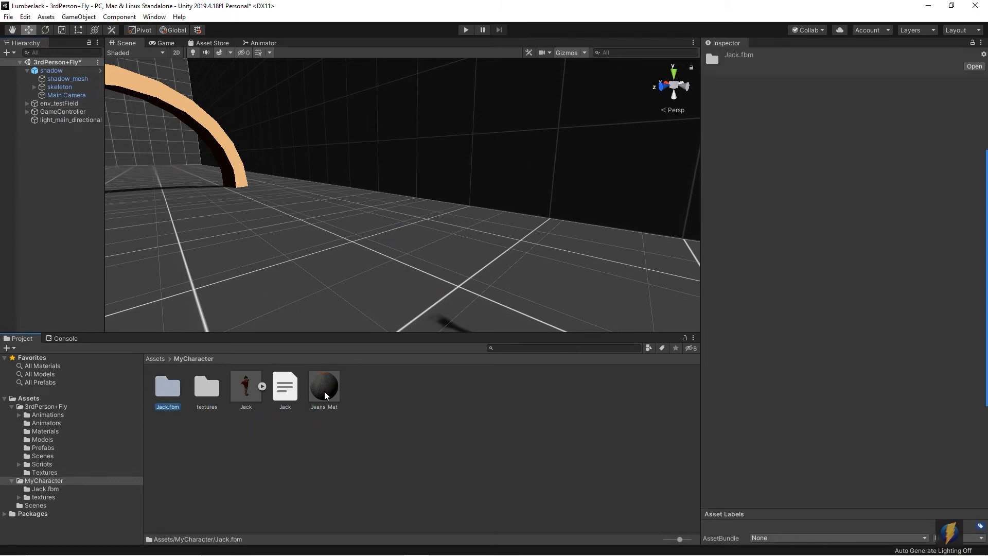
pyautogui.hotkey('ctrl', 'a')
pyautogui.press('Delete')
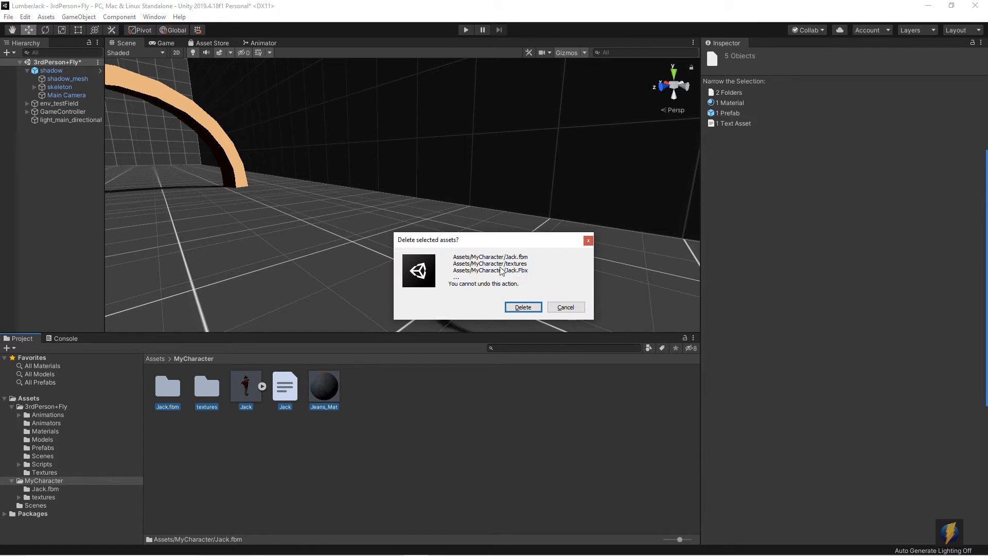
pyautogui.click(531, 305)
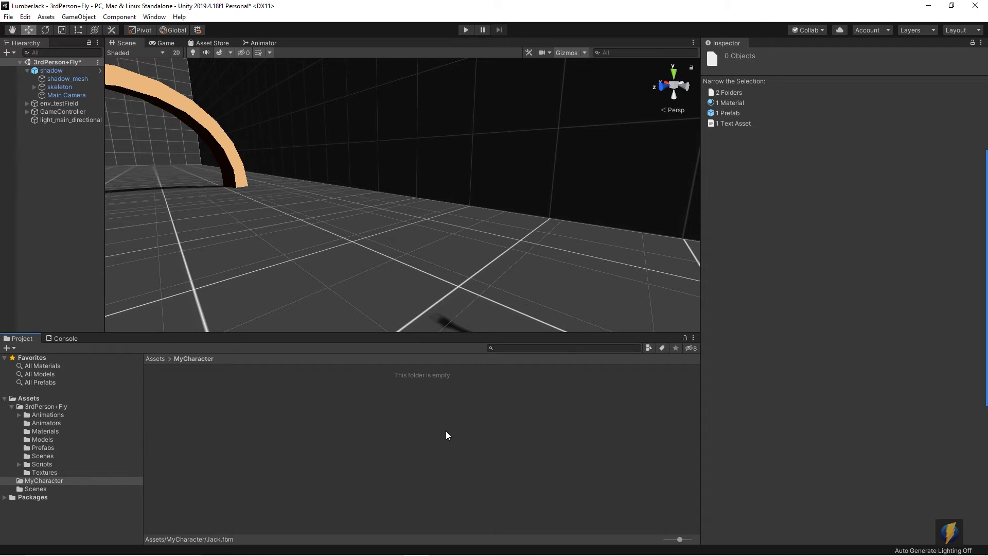
# Step: Switch to Chrome to view Reallusion's Auto Setup for Unity page, then return to Unity
pyautogui.moveTo(405, 554)
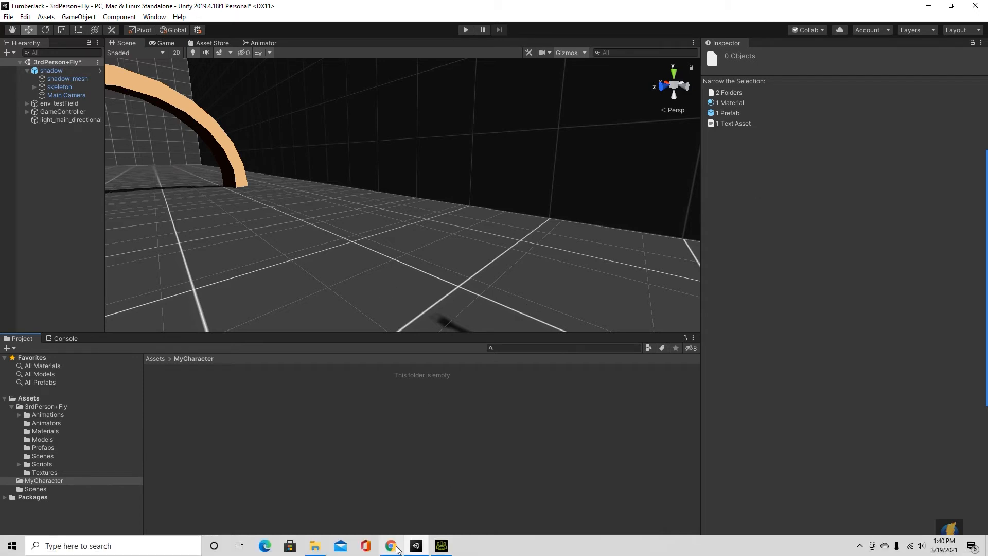
pyautogui.click(402, 548)
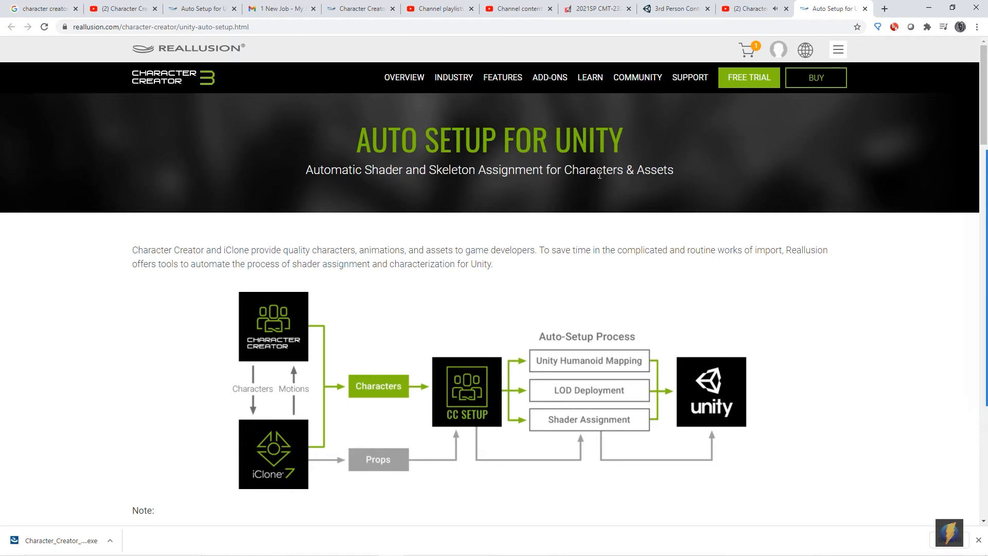
pyautogui.click(930, 10)
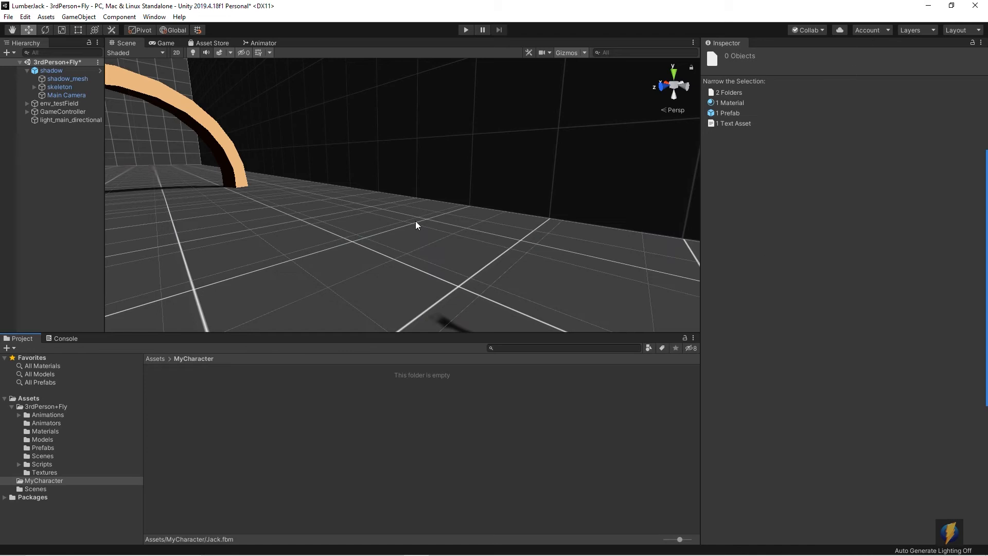
# Step: Bring the 3D, HDRP and URP packages from the AutoSetup 1.1 for Unity 2019.3 folder into Assets and import the 3D package's contents
pyautogui.click(952, 6)
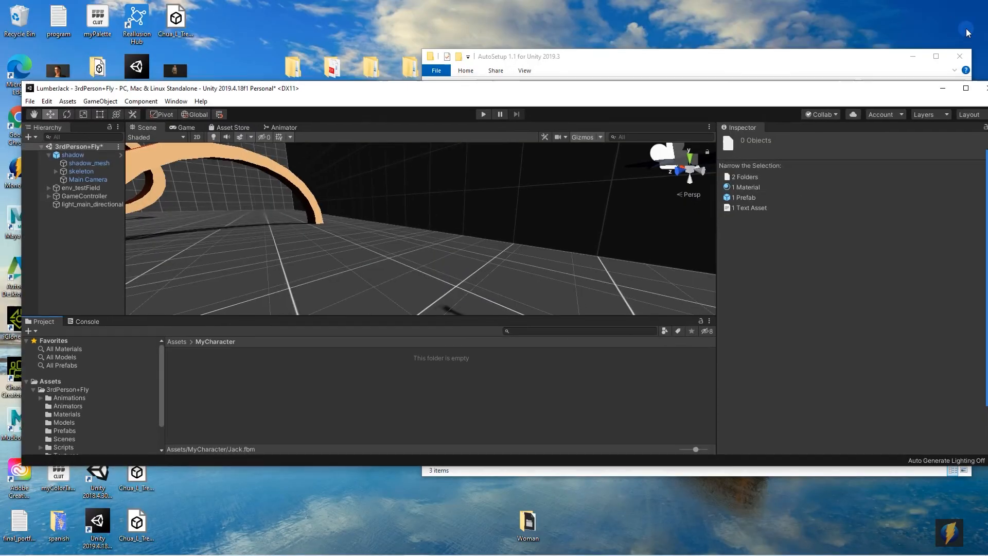
pyautogui.click(772, 70)
pyautogui.moveTo(762, 70); pyautogui.dragTo(776, 165)
pyautogui.moveTo(666, 265); pyautogui.dragTo(717, 214)
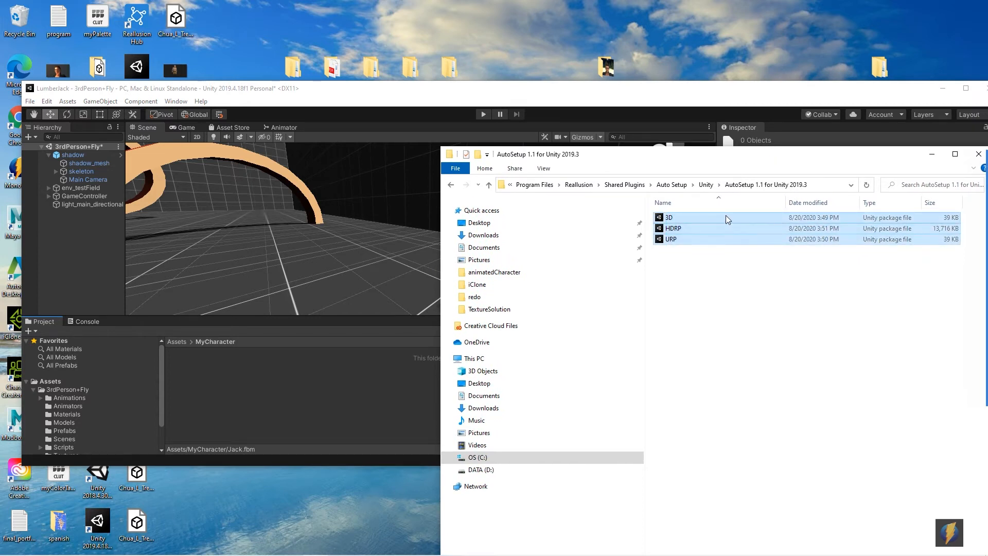
pyautogui.click(93, 381)
pyautogui.moveTo(817, 95); pyautogui.dragTo(671, 41)
pyautogui.click(683, 234)
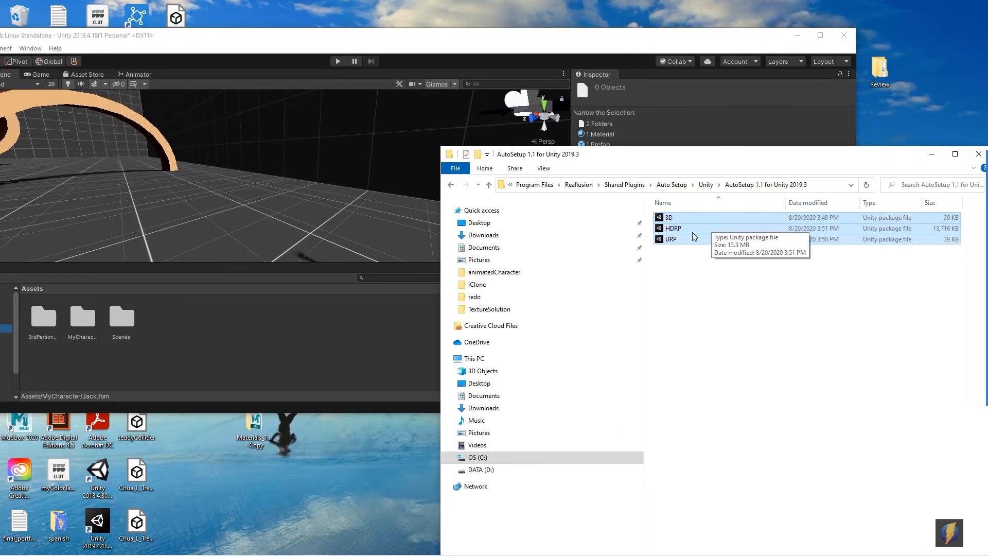
pyautogui.moveTo(683, 235); pyautogui.dragTo(269, 348)
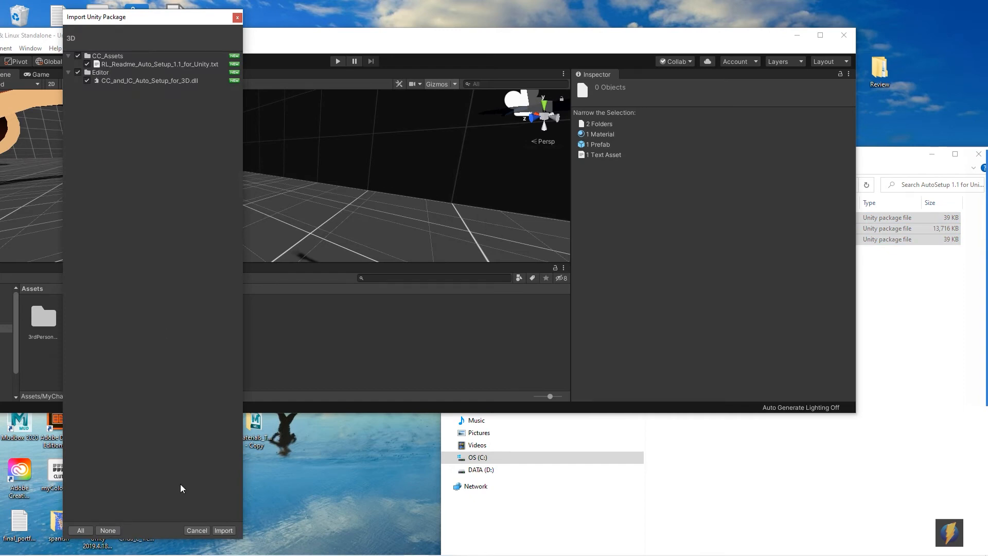
pyautogui.click(221, 529)
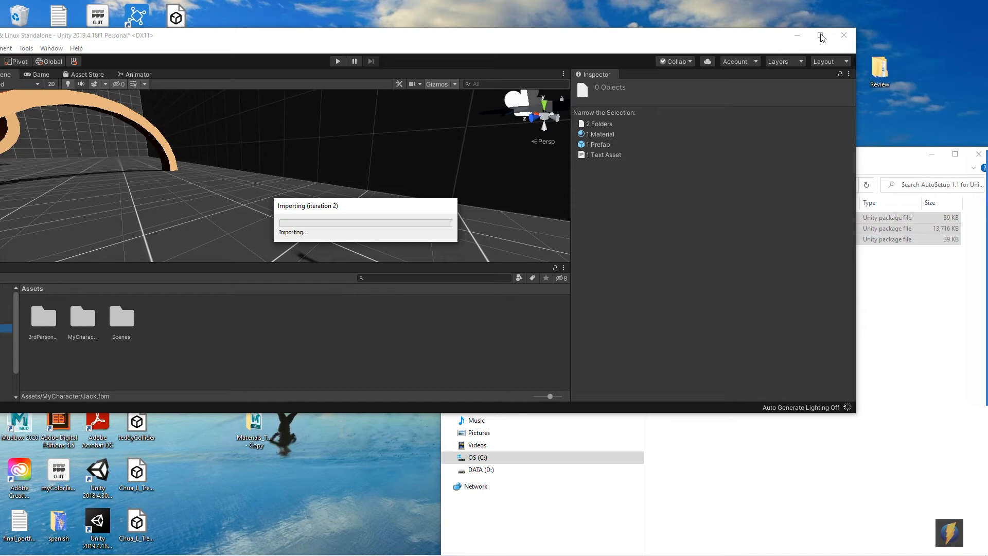
pyautogui.click(822, 37)
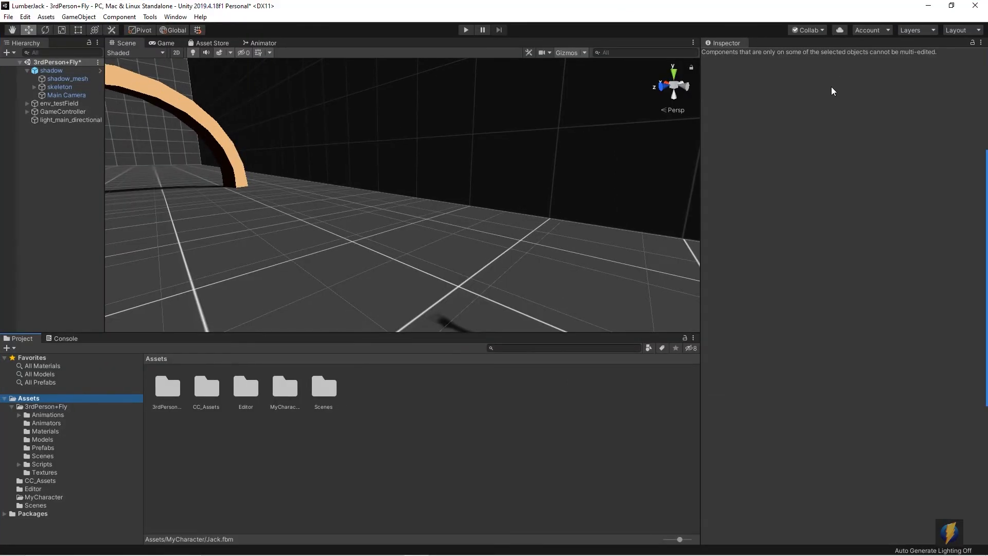
# Step: Collapse the 3rdPerson+Fly folder and read the Auto Setup readme in CC_Assets
pyautogui.click(12, 407)
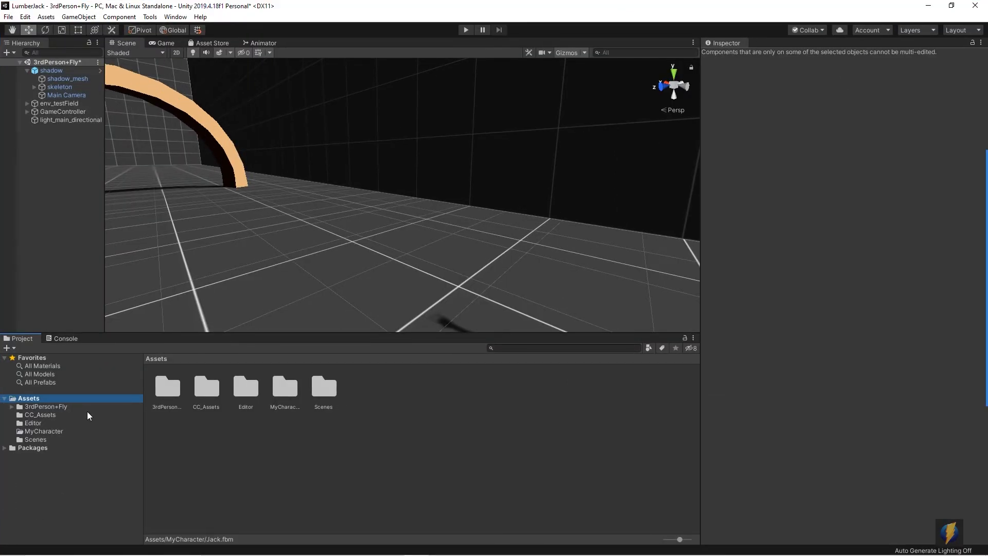
pyautogui.click(24, 415)
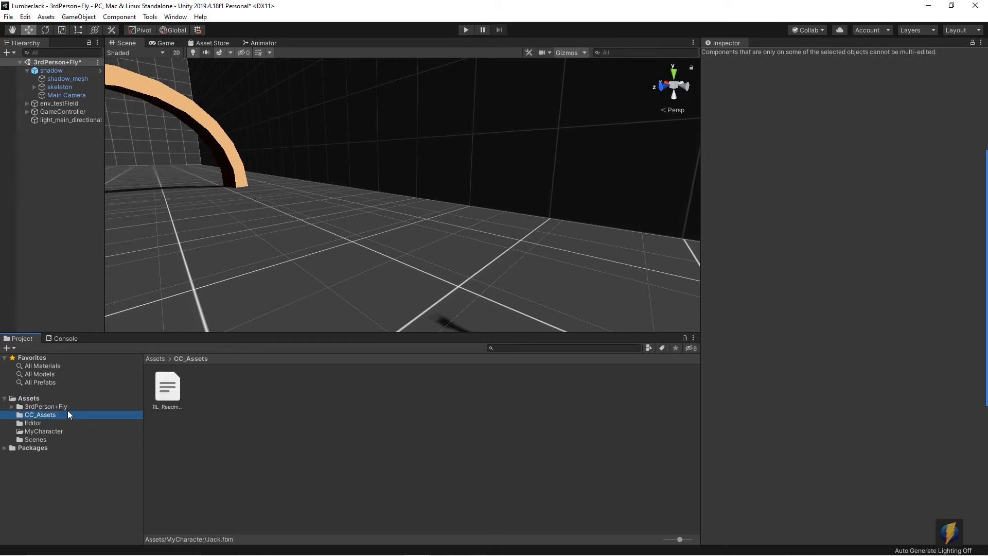
pyautogui.click(169, 387)
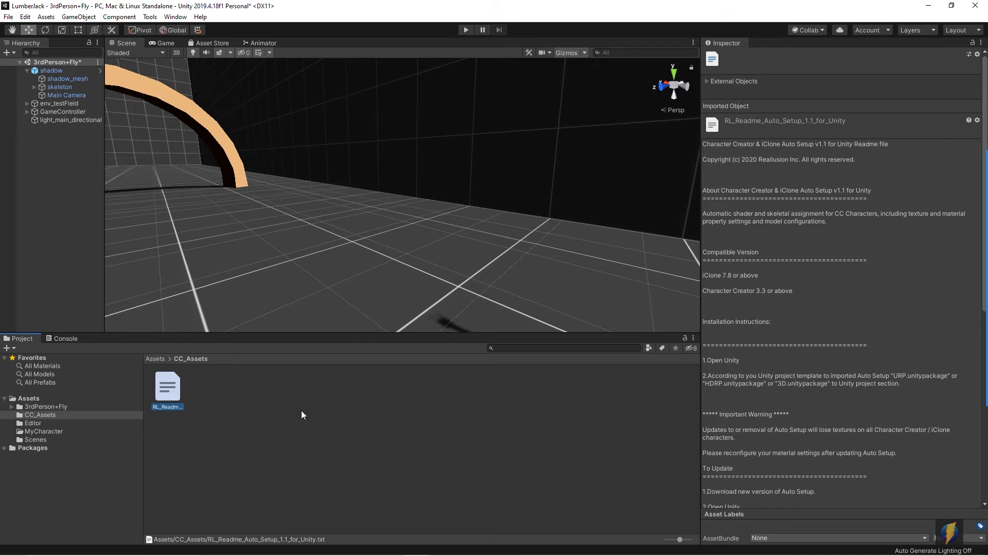
# Step: Import Jack.fbm, textures, the Jack model and Jack.json from the Desktop's Characters/LumberJack folder into CC_Assets
pyautogui.click(953, 7)
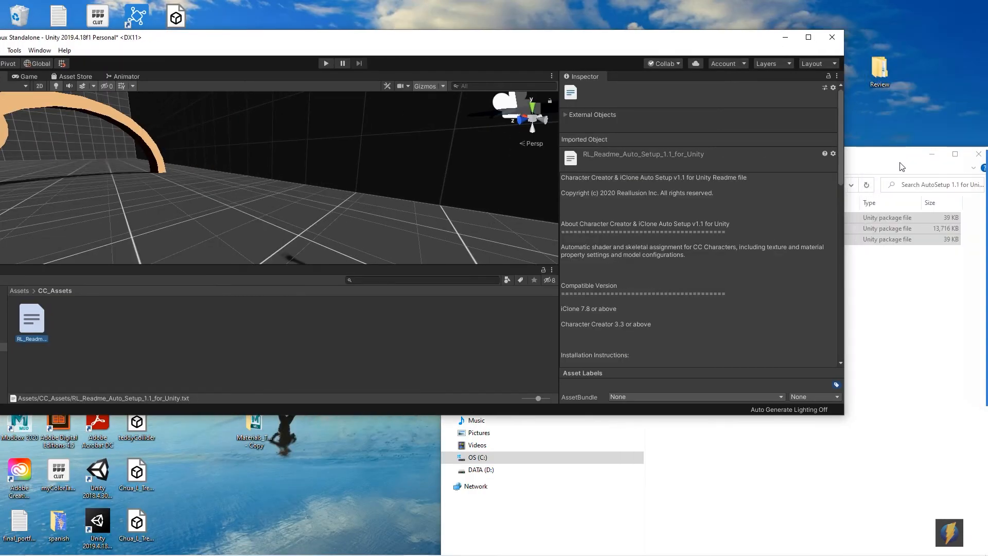
pyautogui.click(902, 167)
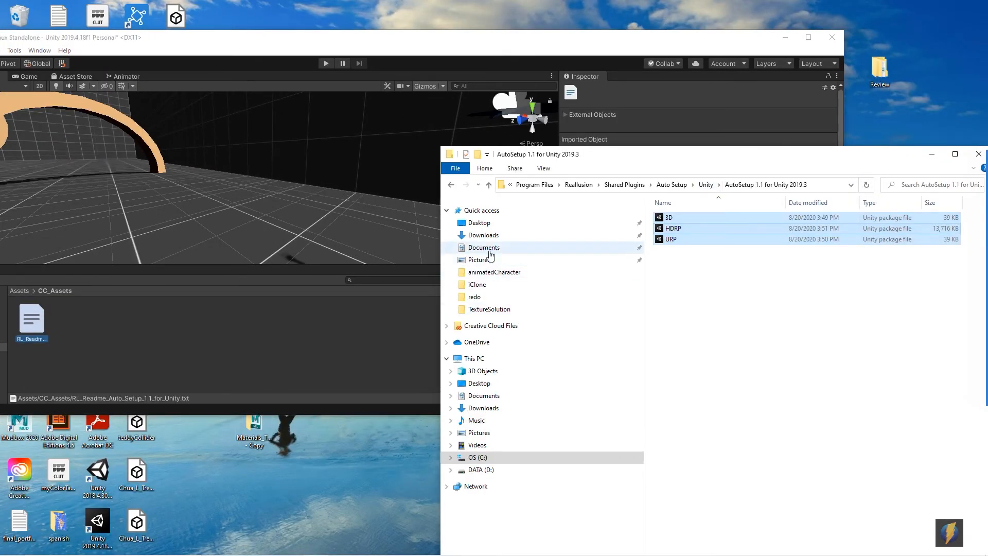
pyautogui.click(476, 223)
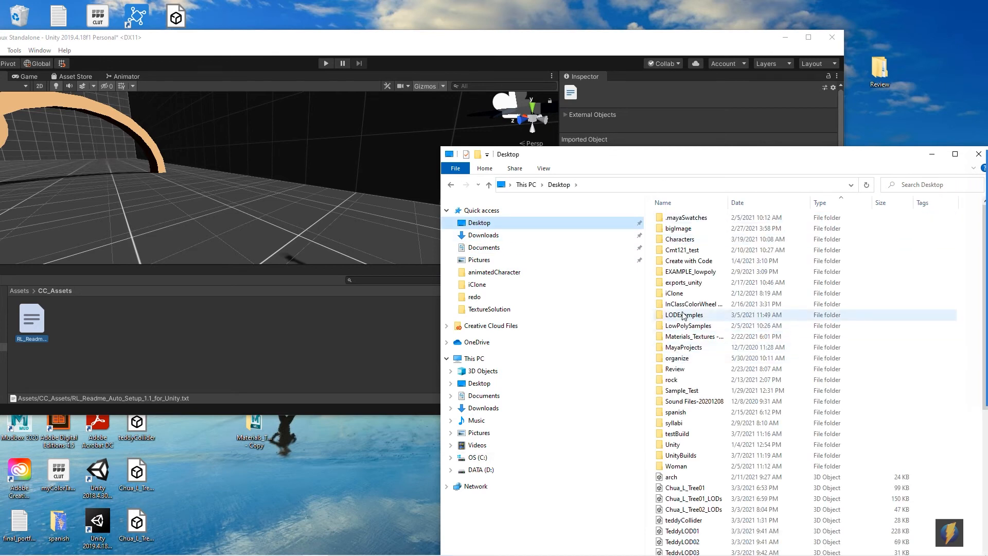
pyautogui.doubleClick(679, 242)
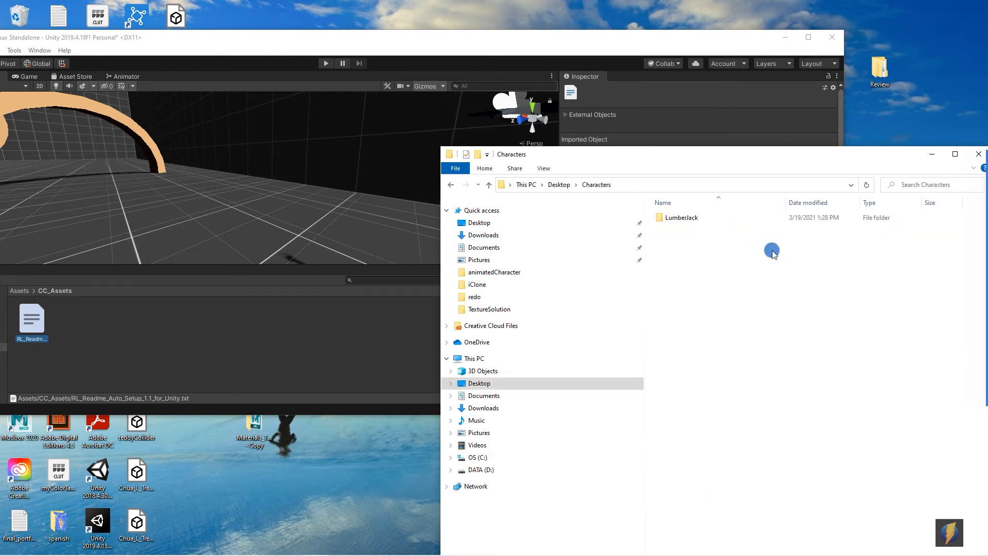
pyautogui.doubleClick(685, 218)
pyautogui.moveTo(661, 301); pyautogui.dragTo(736, 210)
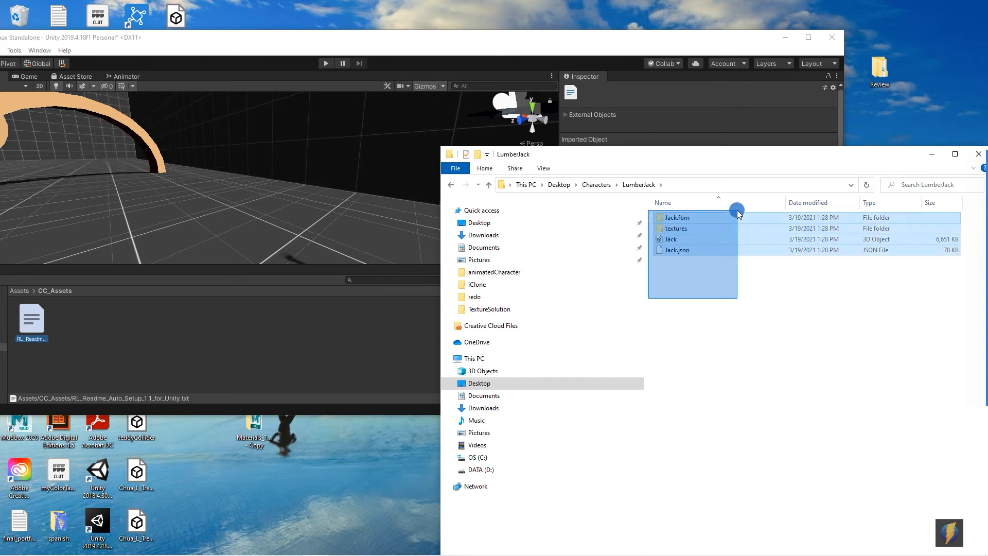
pyautogui.moveTo(684, 233); pyautogui.dragTo(253, 348)
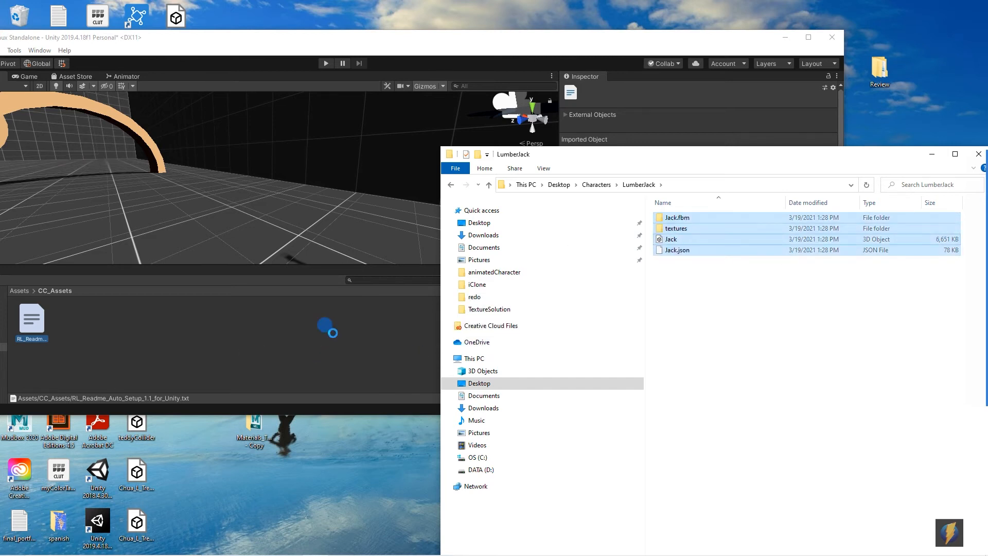
pyautogui.click(814, 39)
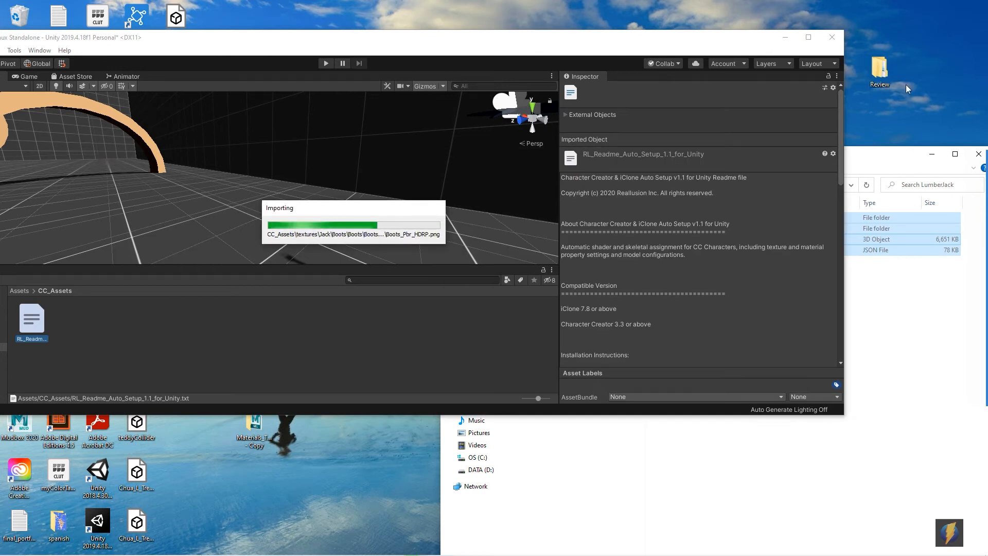
pyautogui.click(810, 39)
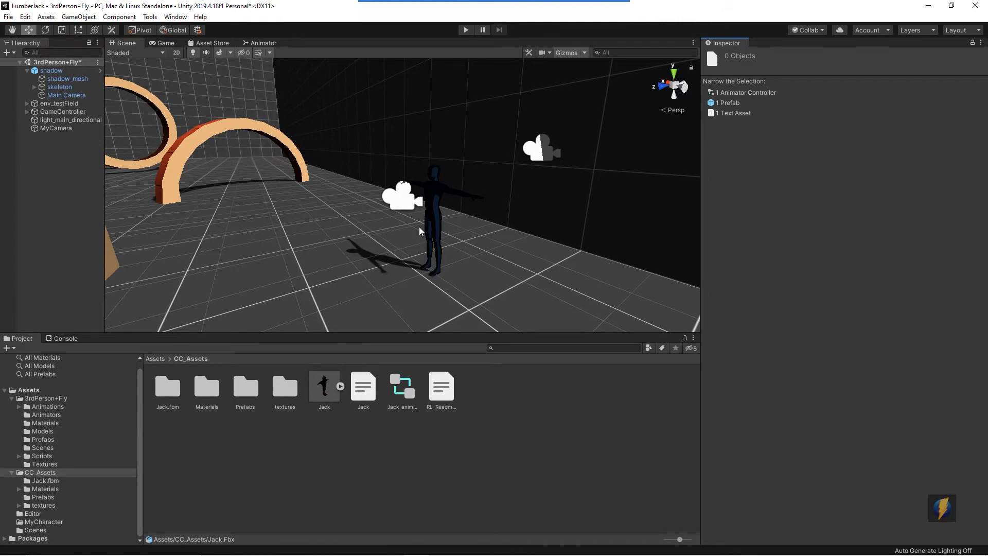
# Step: Check the shadow character in the scene and create a new scene without saving the changes to 3rdPerson+Fly
pyautogui.click(432, 221)
pyautogui.keyDown('alt'); pyautogui.moveTo(502, 205); pyautogui.dragTo(349, 206); pyautogui.keyUp('alt')
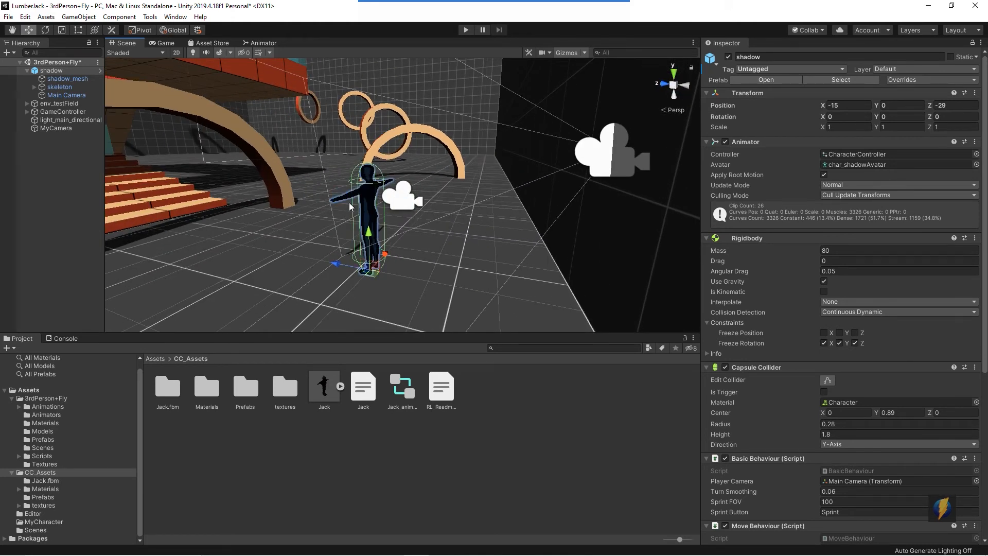
pyautogui.click(8, 17)
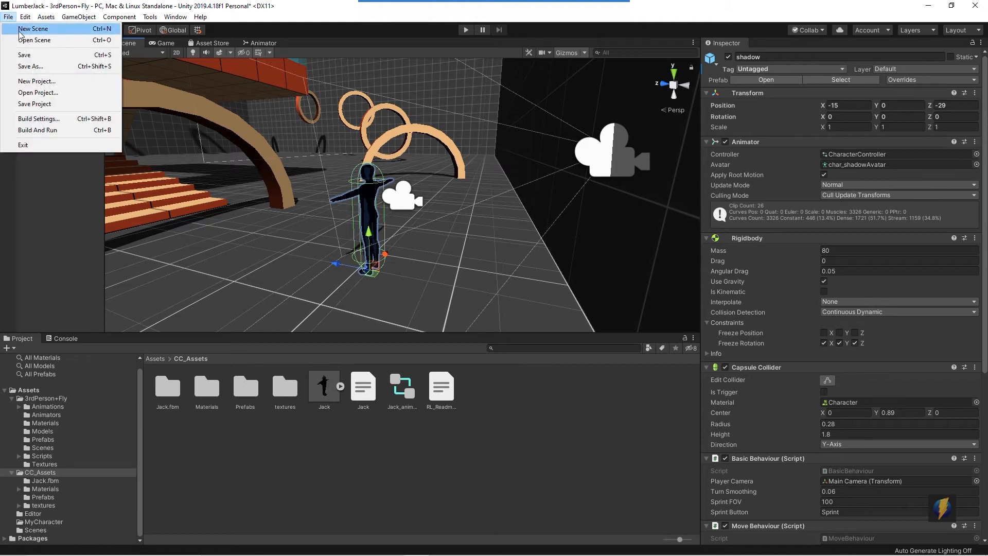
pyautogui.click(23, 29)
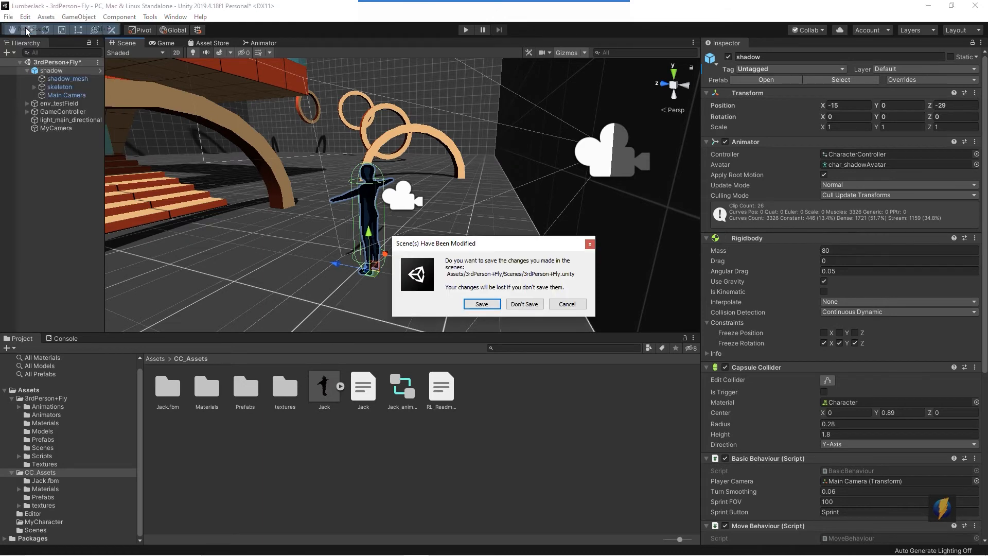
pyautogui.click(524, 305)
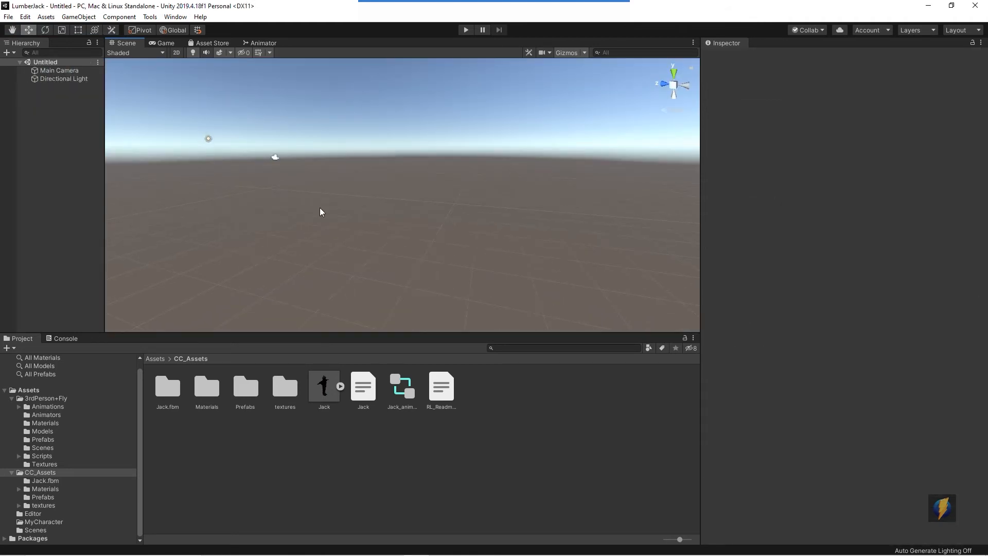
# Step: Save the new scene as myScene in the Assets/Scenes folder
pyautogui.click(8, 17)
pyautogui.click(29, 66)
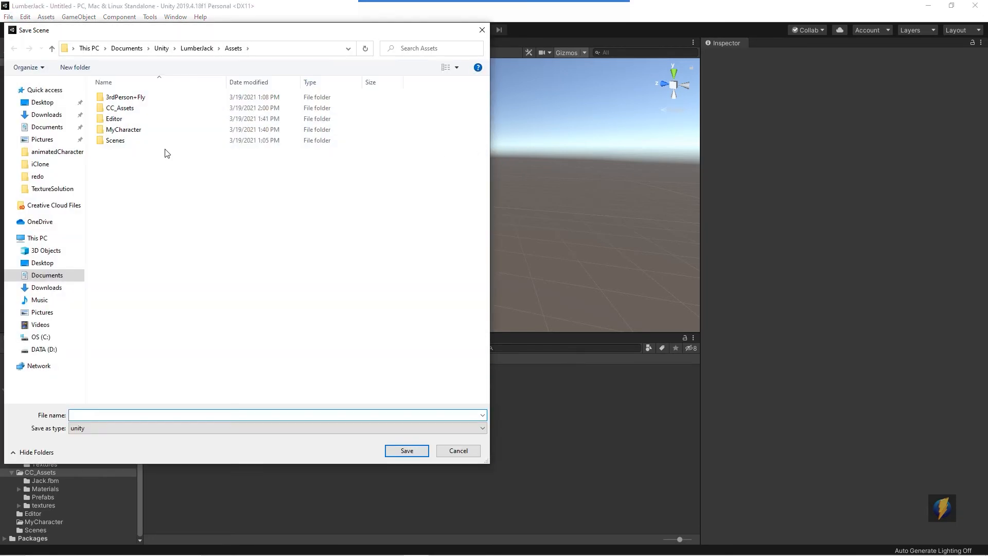
pyautogui.doubleClick(125, 141)
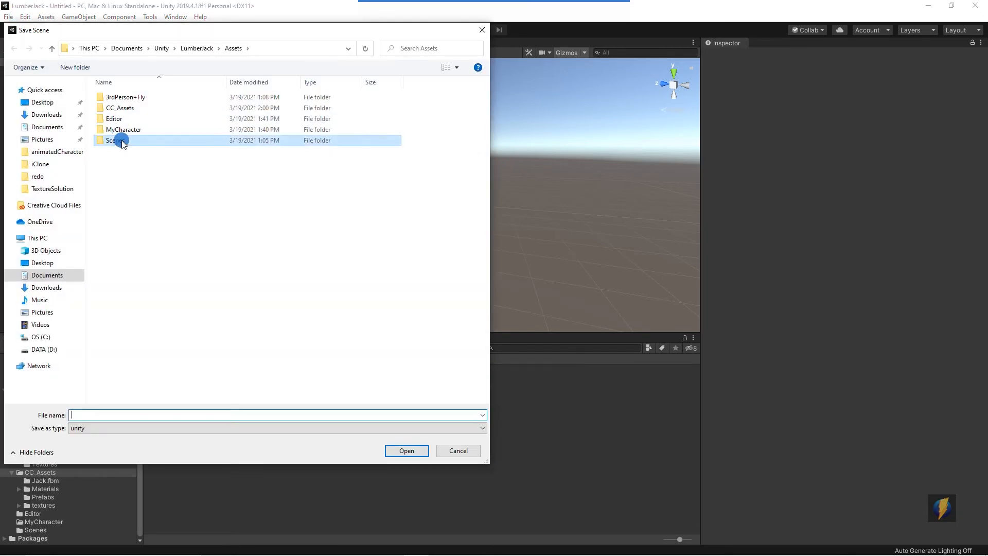
pyautogui.click(113, 415)
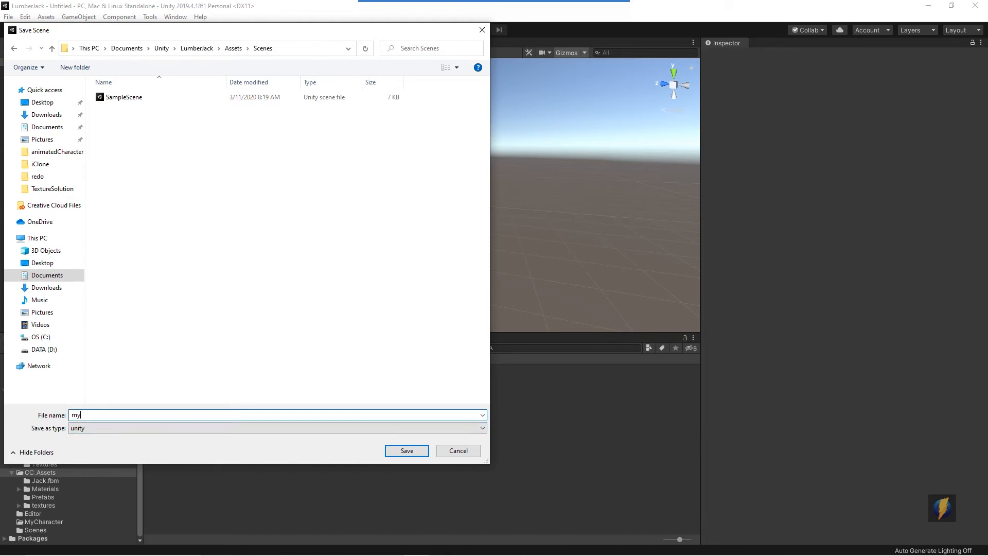
pyautogui.write('myScene')
pyautogui.press('Return')
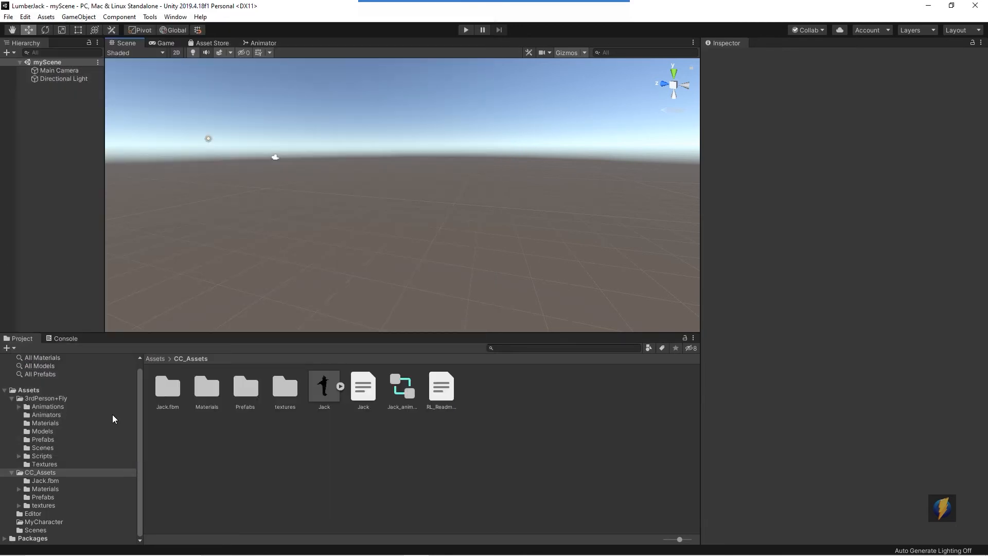
# Step: Add a 3D plane to the scene and reset its transform
pyautogui.click(79, 17)
pyautogui.moveTo(81, 51)
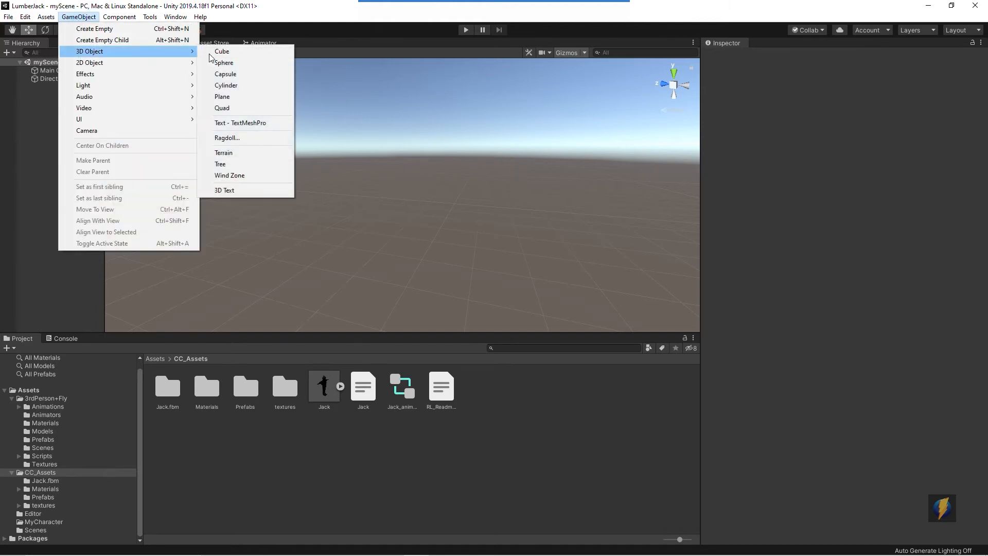
pyautogui.click(252, 96)
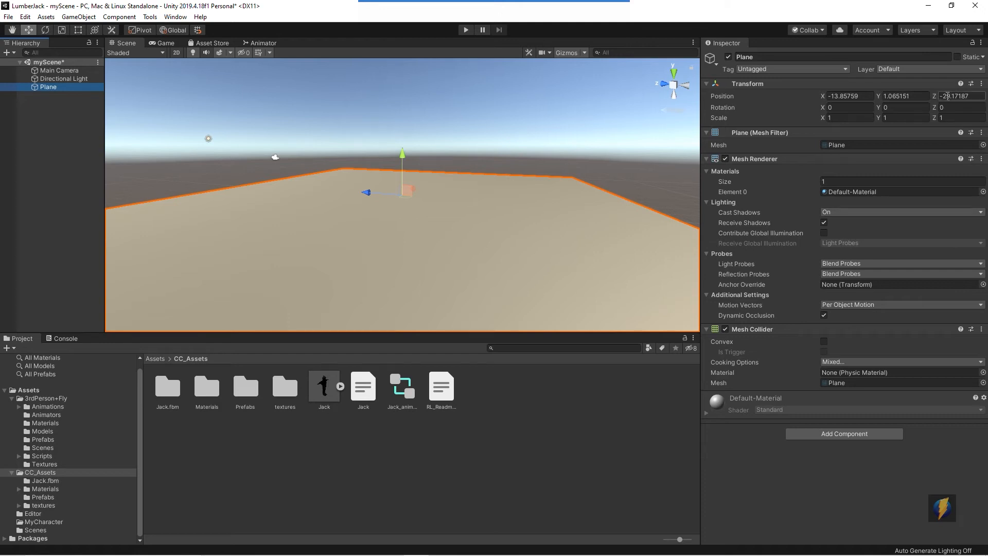
pyautogui.click(982, 85)
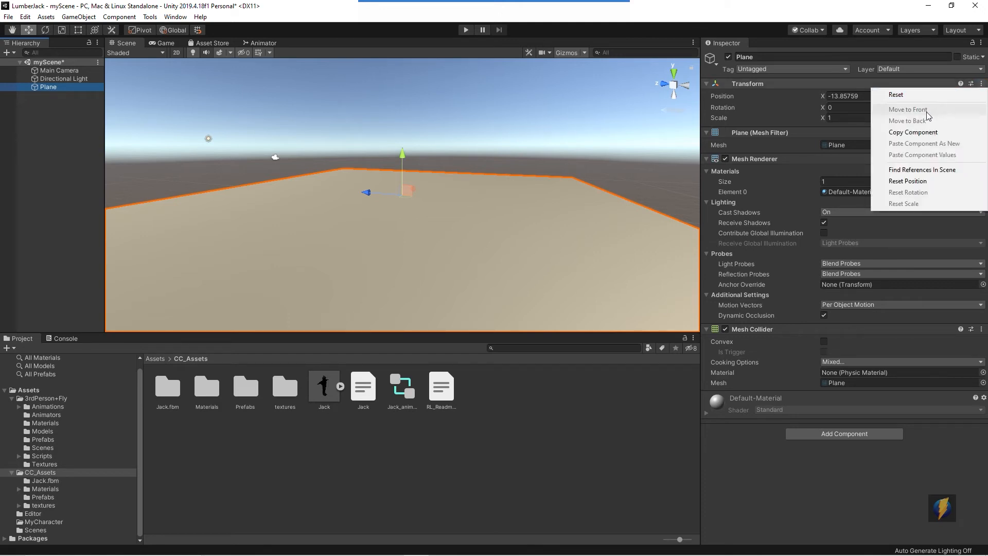
pyautogui.click(903, 95)
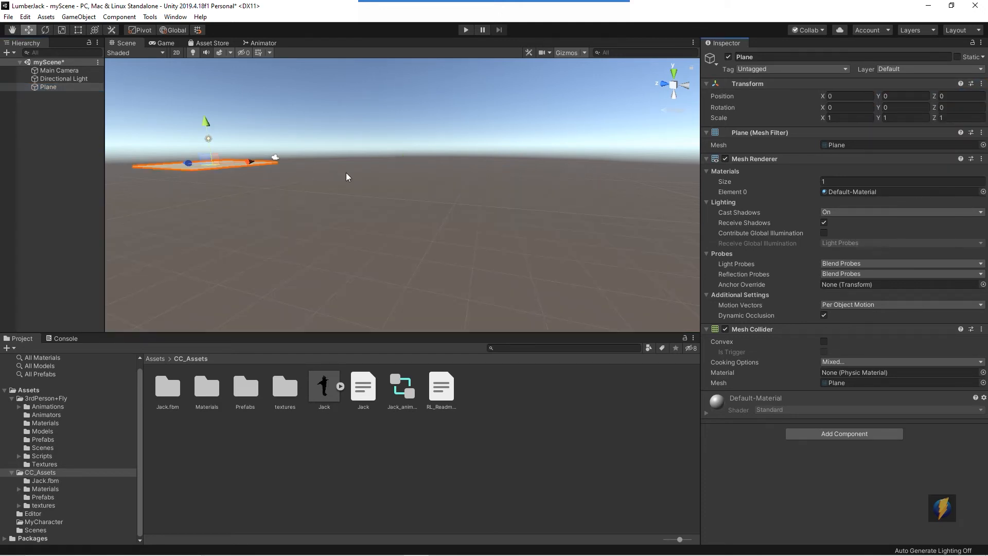
pyautogui.press('f')
pyautogui.keyDown('alt'); pyautogui.moveTo(392, 175); pyautogui.dragTo(420, 244); pyautogui.keyUp('alt')
pyautogui.scroll(5, 420, 244)
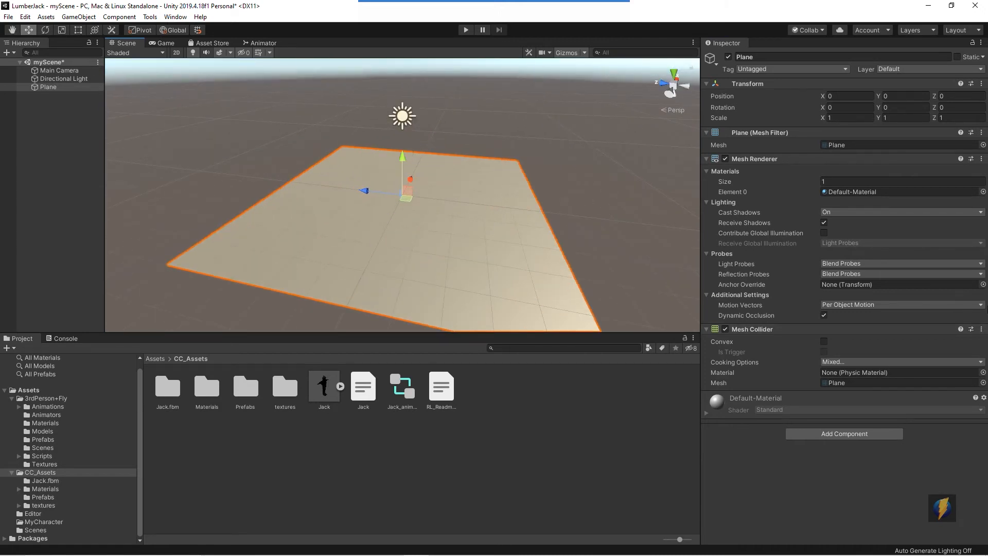
# Step: Place the Jack prefab from CC_Assets/Prefabs onto the plane near its center
pyautogui.click(531, 106)
pyautogui.moveTo(570, 145)
pyautogui.mouseDown()
pyautogui.moveTo(319, 294)
pyautogui.moveTo(278, 346)
pyautogui.moveTo(346, 380)
pyautogui.moveTo(332, 377)
pyautogui.moveTo(271, 312)
pyautogui.moveTo(253, 372)
pyautogui.mouseUp()
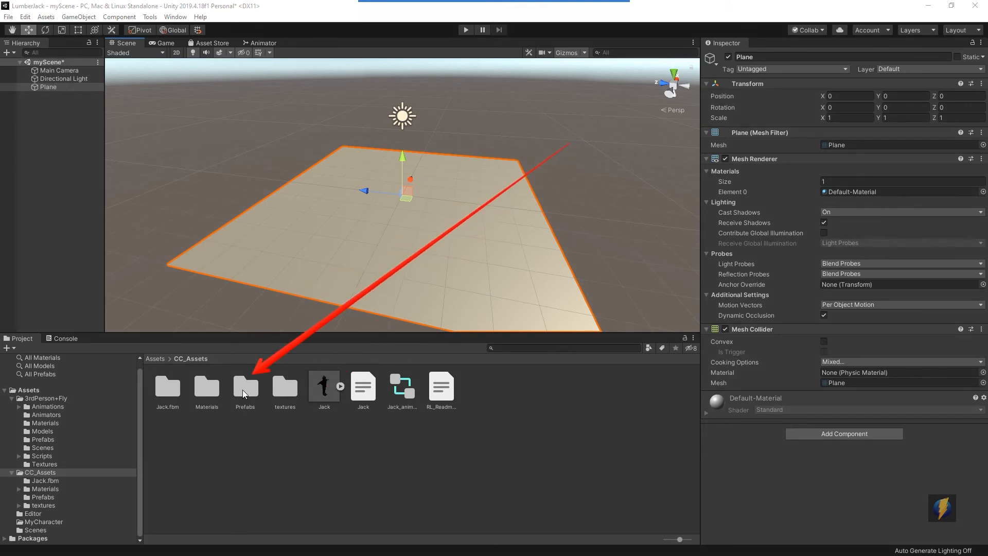
pyautogui.doubleClick(243, 390)
pyautogui.click(166, 392)
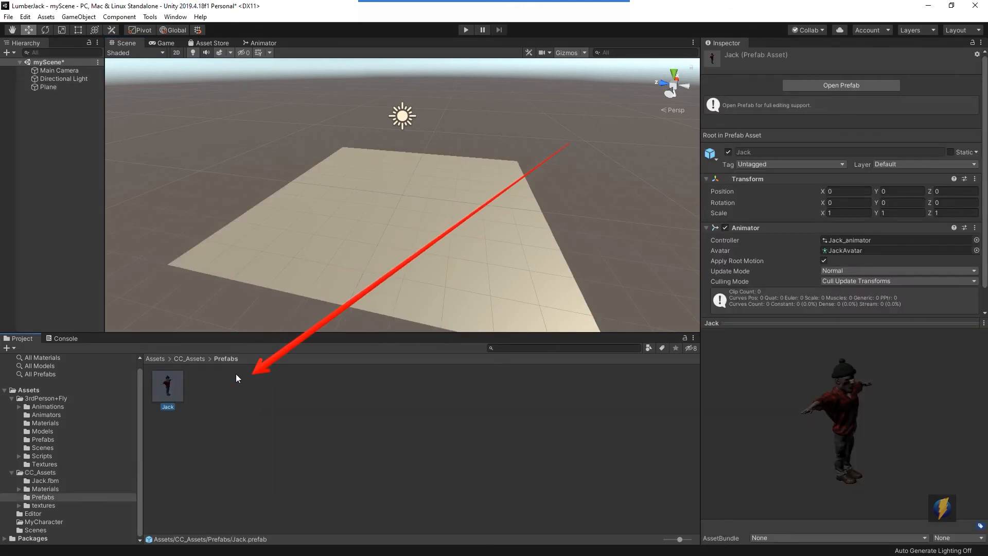
pyautogui.moveTo(169, 386); pyautogui.dragTo(405, 217)
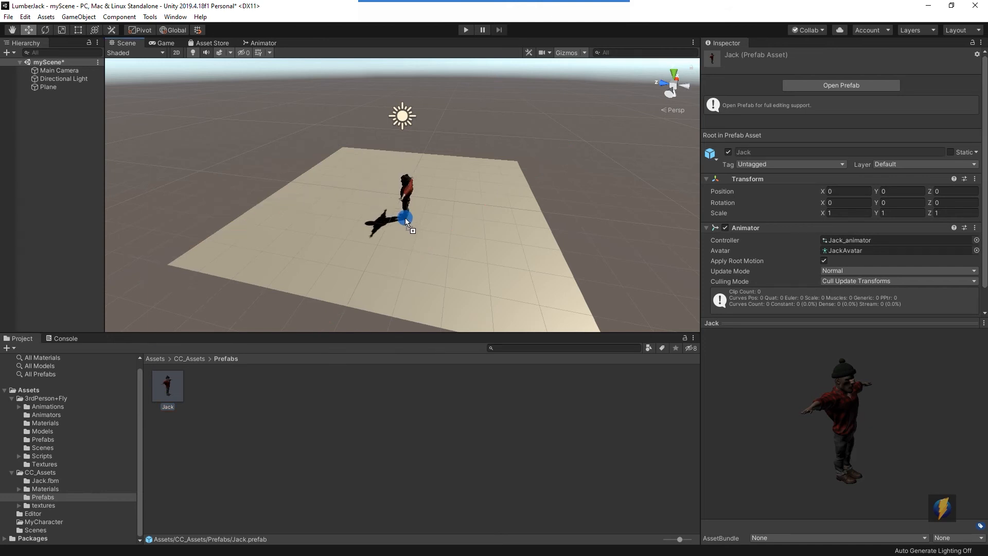
pyautogui.moveTo(405, 218); pyautogui.dragTo(406, 218)
pyautogui.press('f')
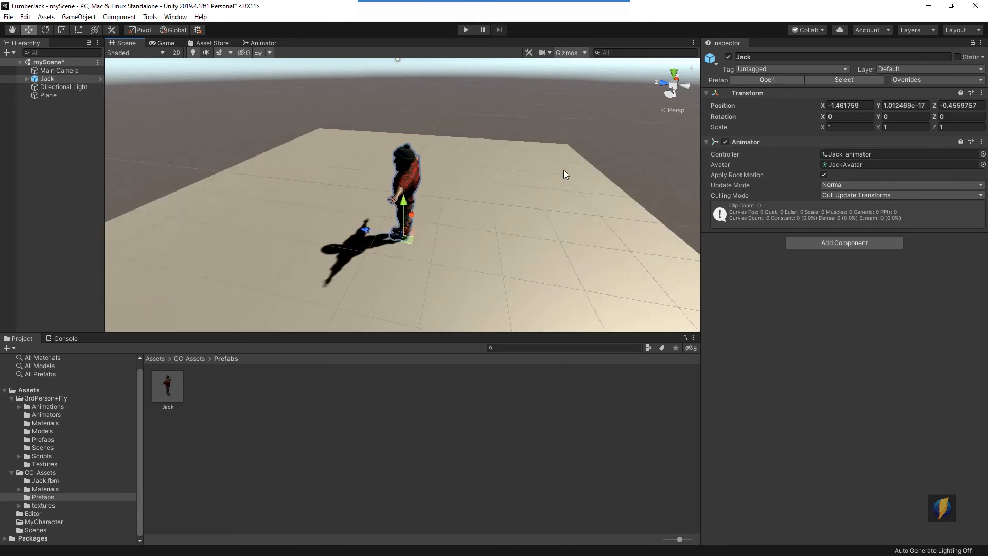
pyautogui.keyDown('alt'); pyautogui.moveTo(570, 181); pyautogui.dragTo(599, 158); pyautogui.keyUp('alt')
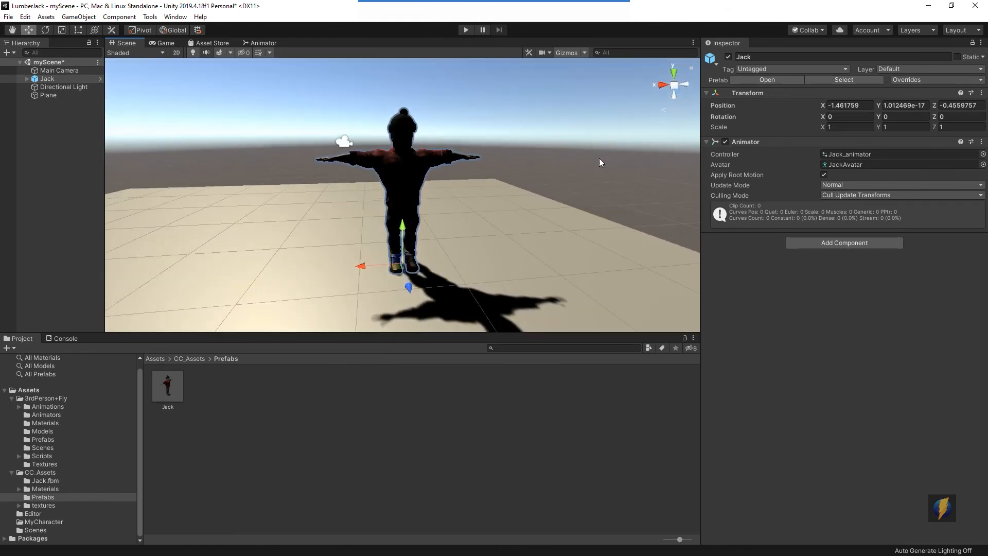
pyautogui.scroll(-2, 522, 219)
# Step: Delete the existing directional light and add a new directional light to the scene
pyautogui.click(55, 87)
pyautogui.keyDown('alt'); pyautogui.moveTo(479, 209); pyautogui.dragTo(469, 213); pyautogui.keyUp('alt')
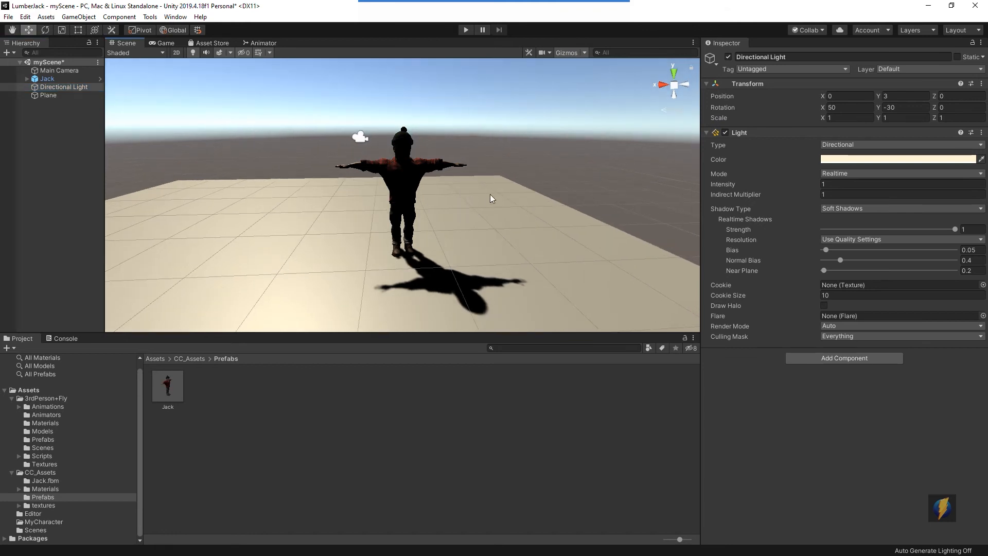
pyautogui.press('Delete')
pyautogui.click(75, 17)
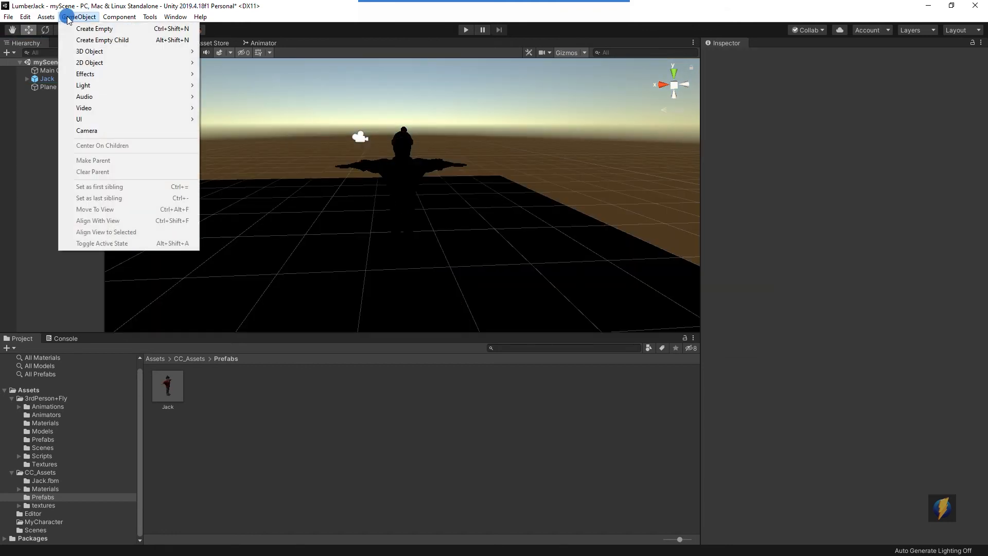
pyautogui.moveTo(181, 85)
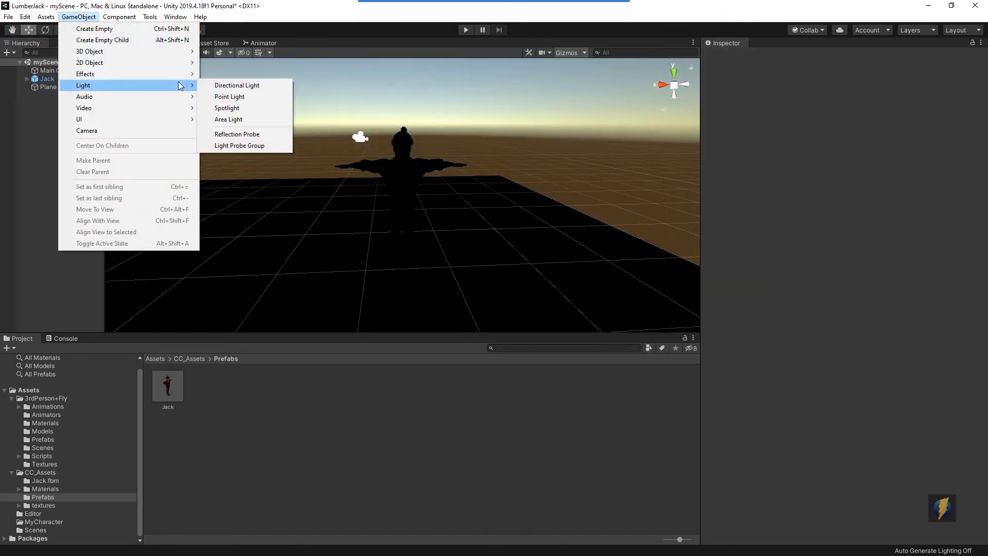
pyautogui.click(244, 85)
pyautogui.scroll(-3, 459, 184)
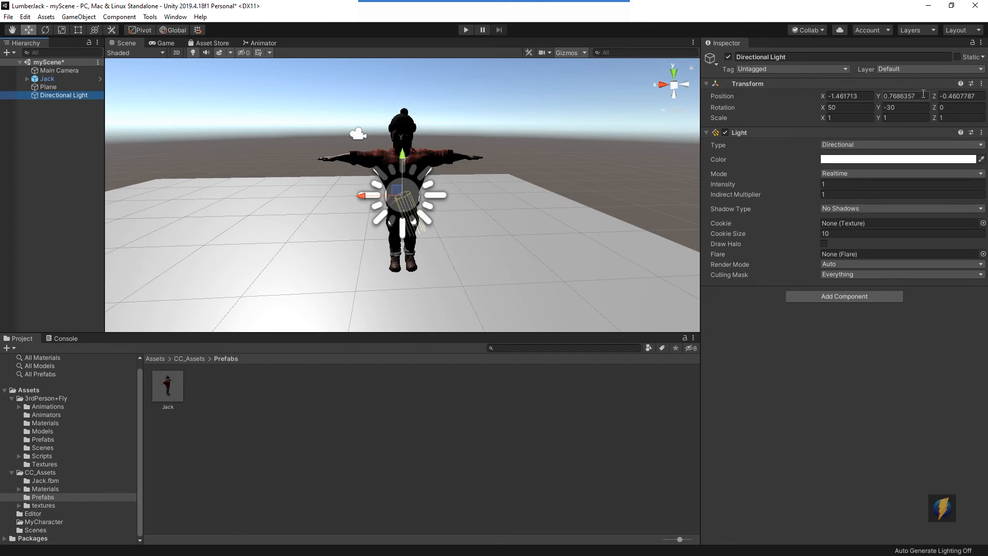
# Step: Set the directional light's X and Y rotation to 0
pyautogui.click(907, 108)
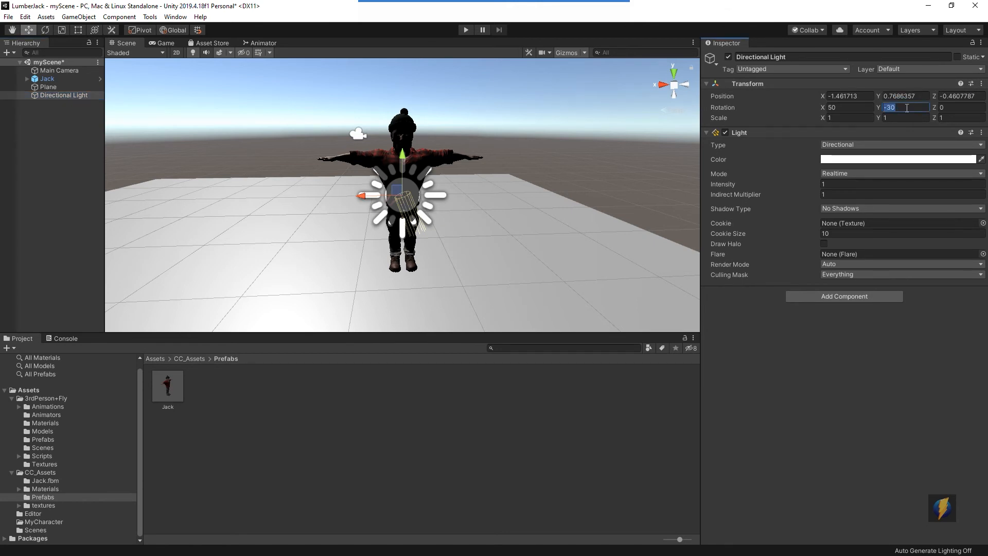
pyautogui.write('0')
pyautogui.click(854, 108)
pyautogui.write('0')
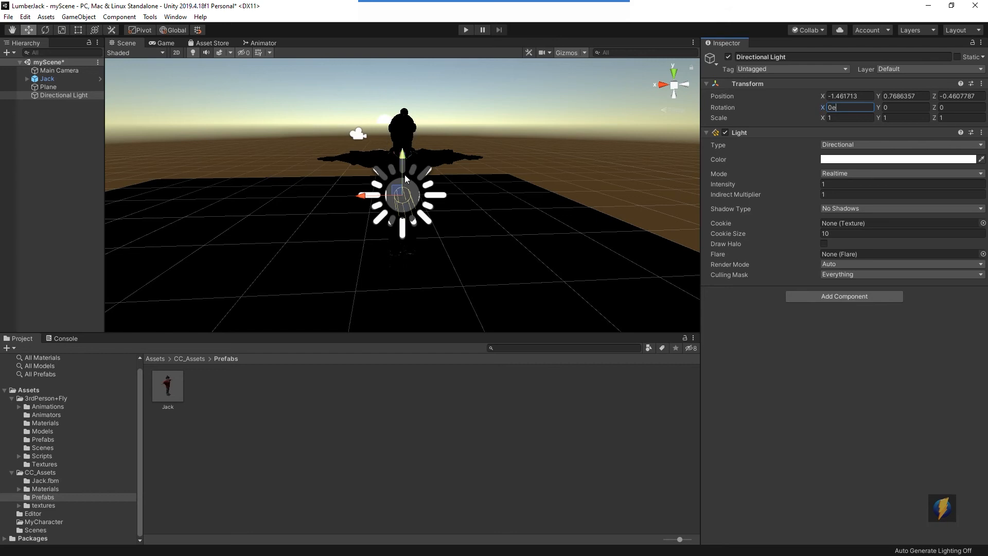
# Step: Rotate the directional light to about 133° on X and move it to about X -0.24, Y 1.64, Z 0.71
pyautogui.keyDown('alt'); pyautogui.moveTo(421, 172); pyautogui.dragTo(330, 176); pyautogui.keyUp('alt')
pyautogui.click(44, 29)
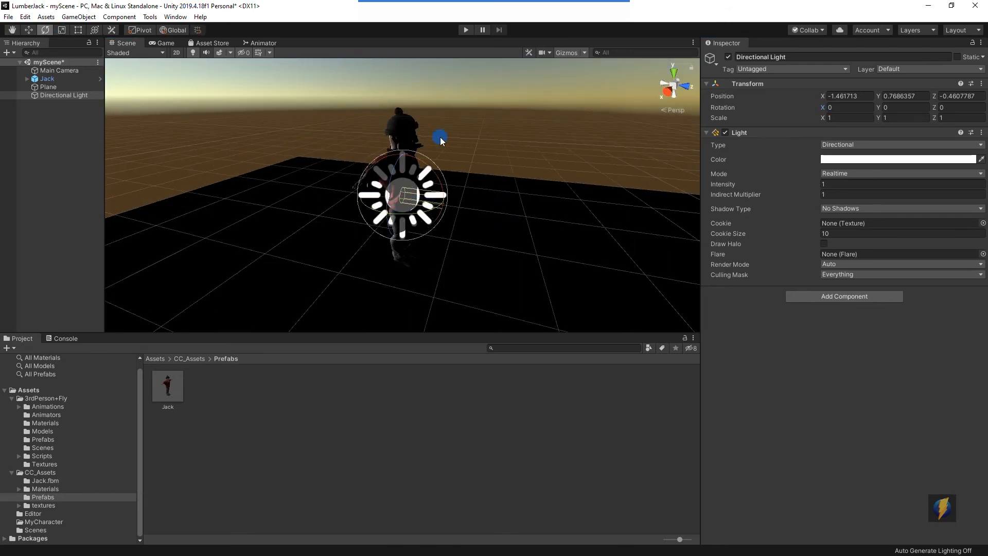
pyautogui.moveTo(445, 180); pyautogui.dragTo(551, 308)
pyautogui.press('w')
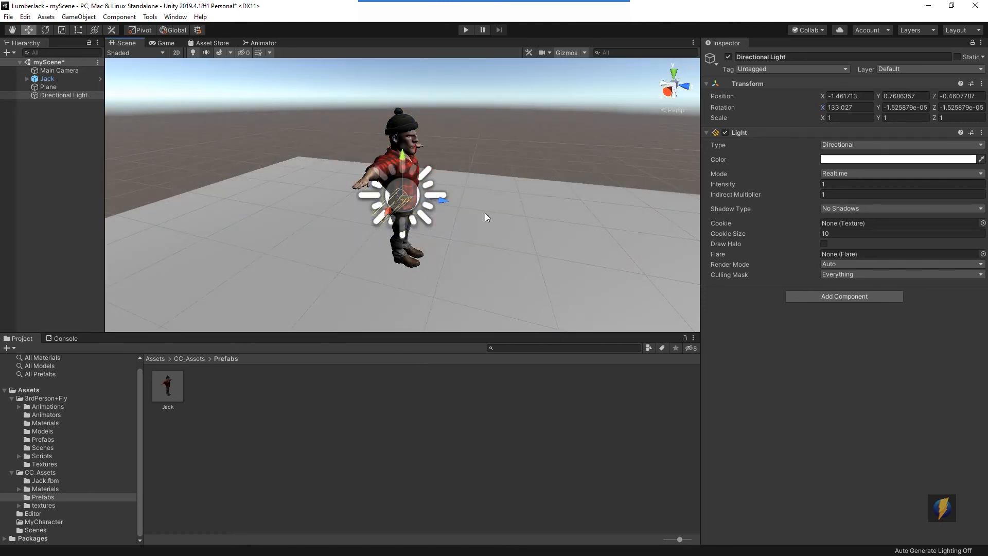
pyautogui.moveTo(406, 189); pyautogui.dragTo(105, 98)
pyautogui.keyDown('alt'); pyautogui.moveTo(507, 175); pyautogui.dragTo(471, 188); pyautogui.keyUp('alt')
pyautogui.keyDown('alt'); pyautogui.moveTo(471, 189); pyautogui.dragTo(468, 165, button='right'); pyautogui.keyUp('alt')
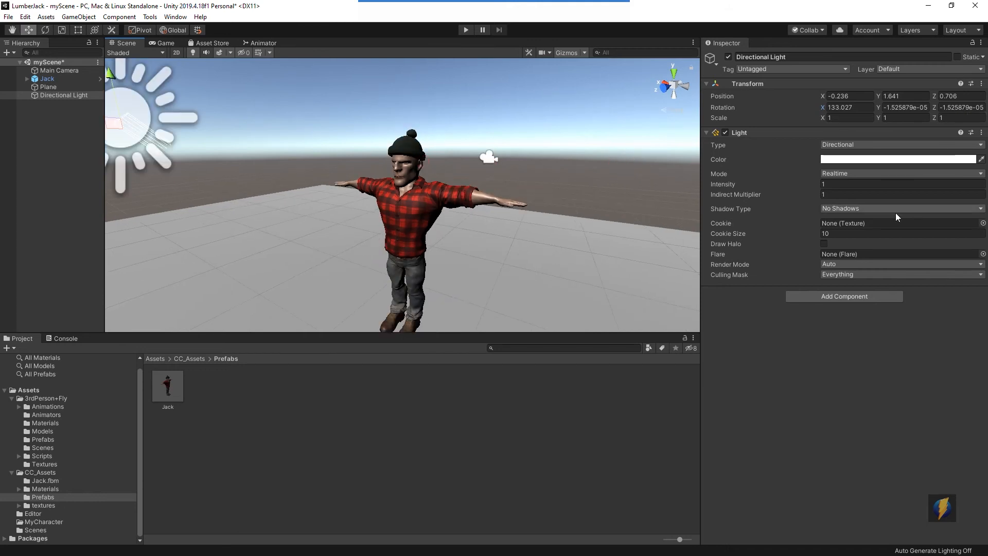
# Step: Set the directional light's shadow type to Soft Shadows and view Jack from the front
pyautogui.click(851, 208)
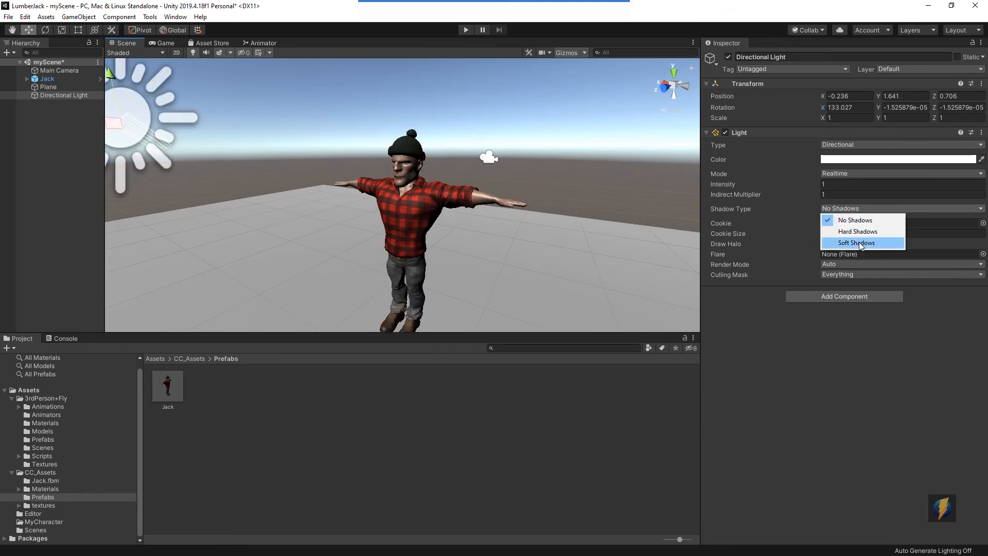
pyautogui.click(860, 241)
pyautogui.keyDown('alt'); pyautogui.moveTo(523, 219); pyautogui.dragTo(412, 205); pyautogui.keyUp('alt')
pyautogui.keyDown('alt'); pyautogui.moveTo(412, 206); pyautogui.dragTo(382, 192, button='right'); pyautogui.keyUp('alt')
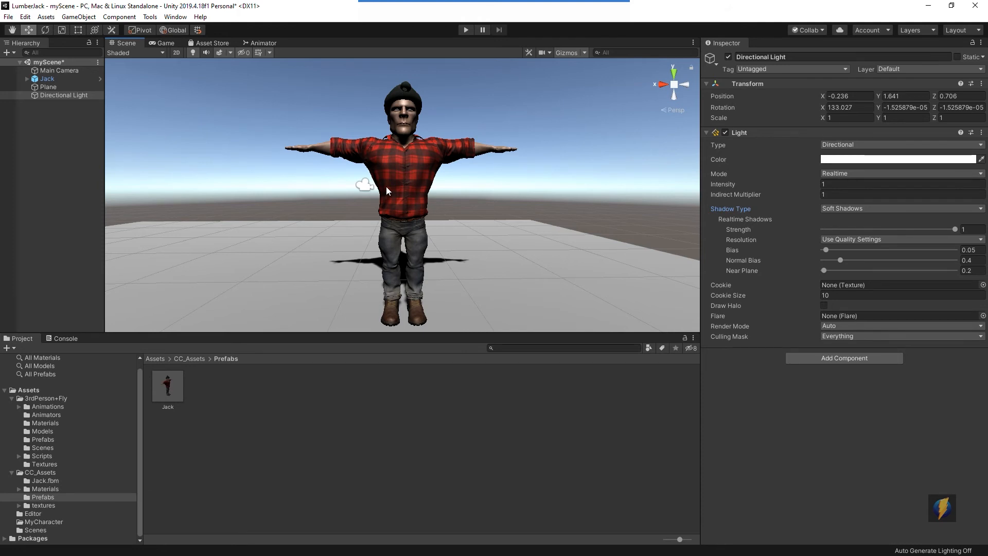
# Step: Select Jack and examine the state graph of his Jack_animator controller
pyautogui.click(428, 171)
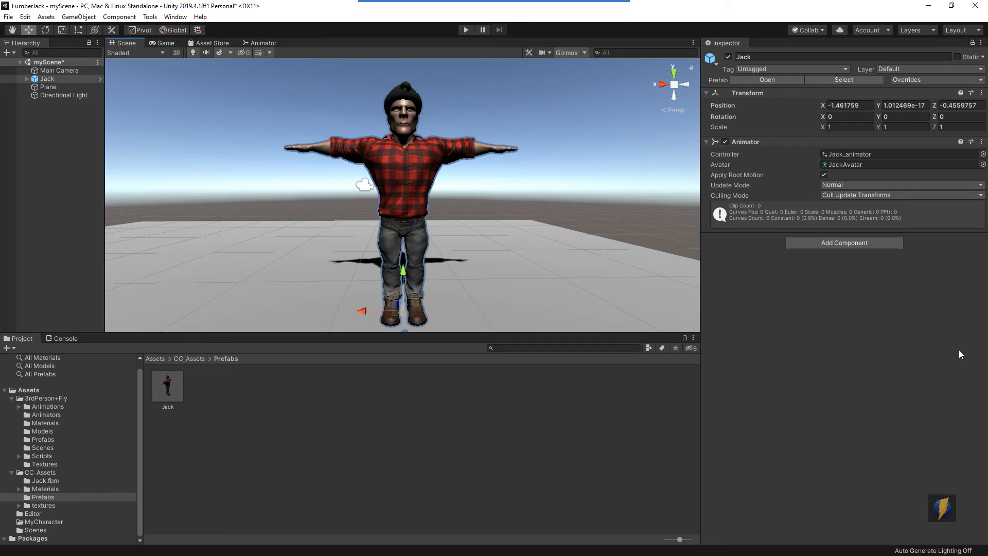
pyautogui.click(532, 18)
pyautogui.moveTo(559, 194)
pyautogui.mouseDown()
pyautogui.moveTo(667, 160)
pyautogui.moveTo(838, 153)
pyautogui.mouseUp()
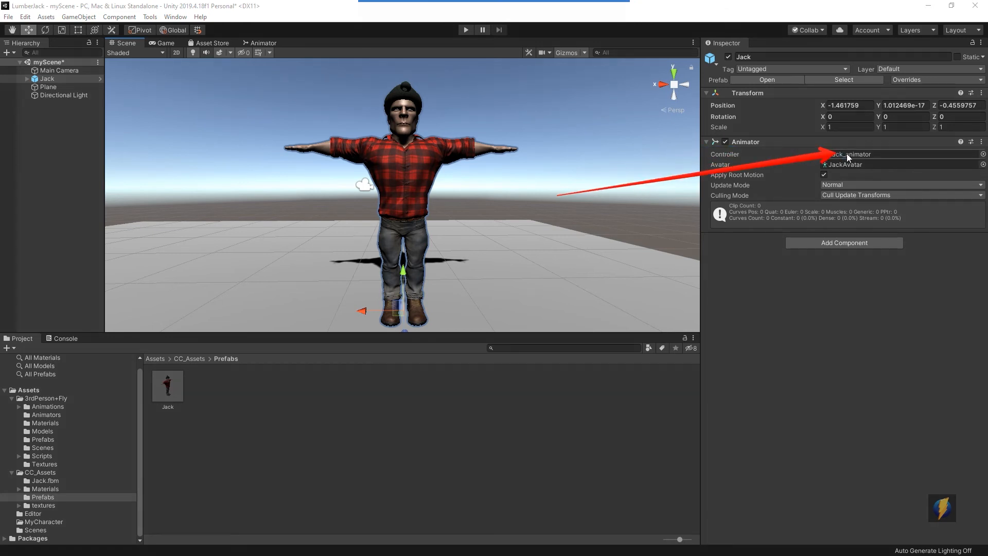
pyautogui.doubleClick(847, 153)
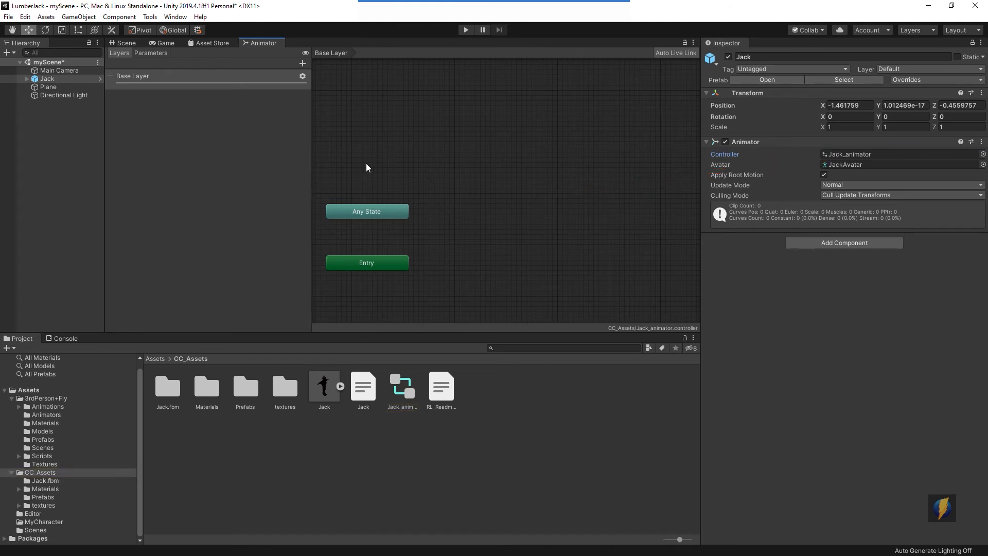
pyautogui.click(124, 42)
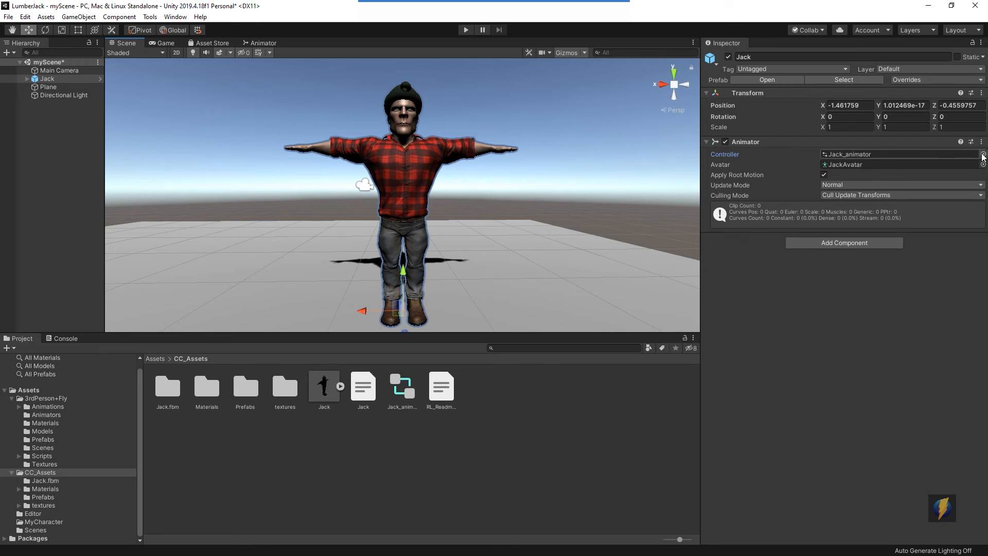
# Step: Assign CharacterController as Jack's animator controller and check its state graph
pyautogui.click(983, 155)
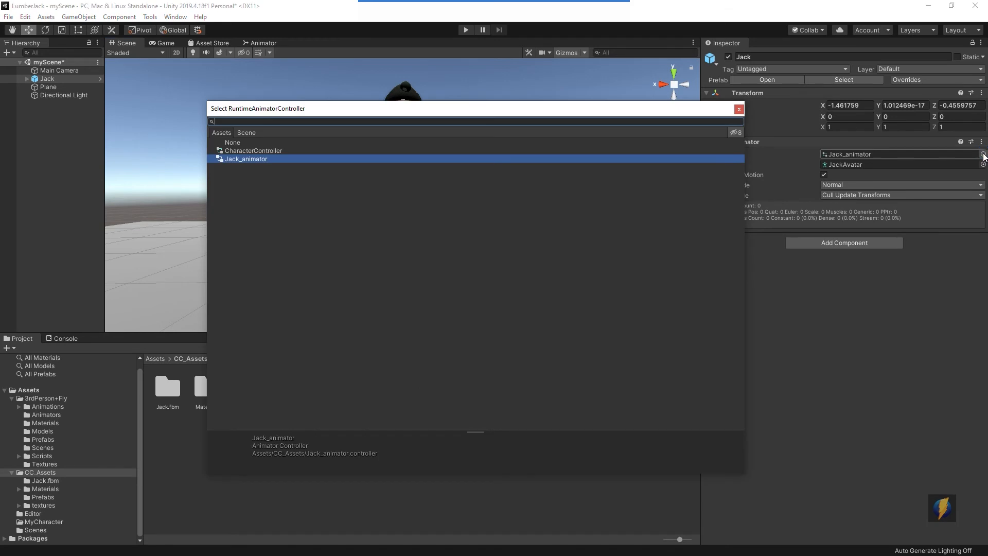
pyautogui.click(269, 151)
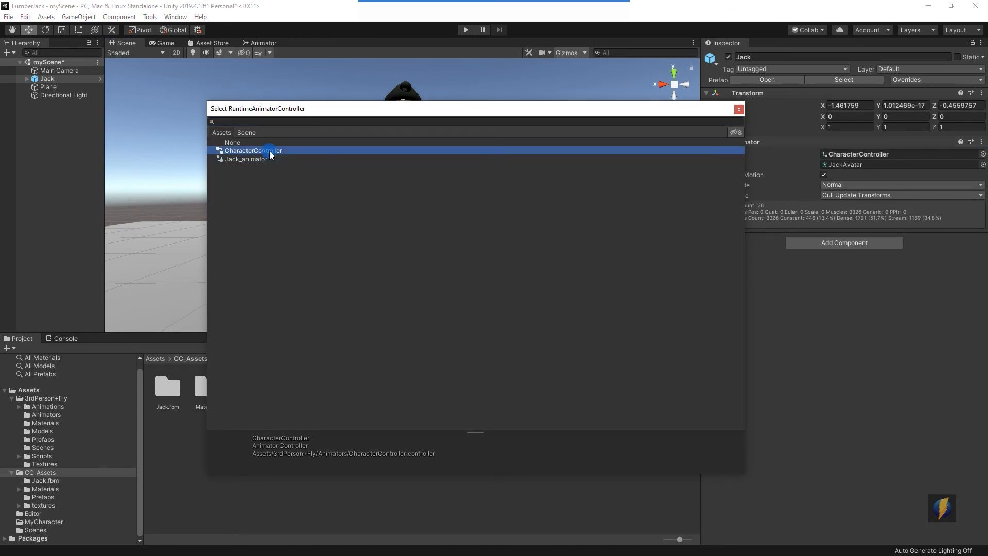
pyautogui.doubleClick(324, 151)
pyautogui.click(267, 42)
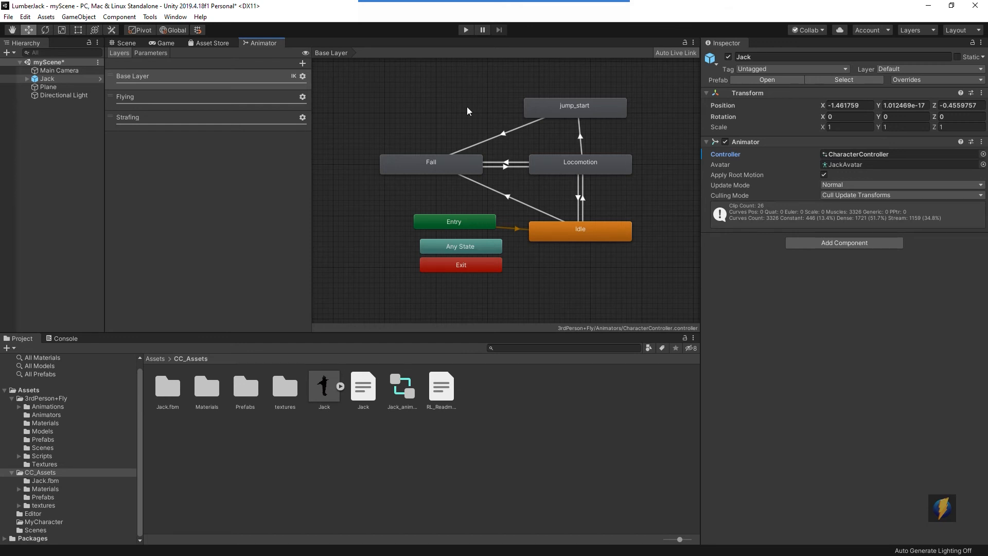
pyautogui.click(122, 43)
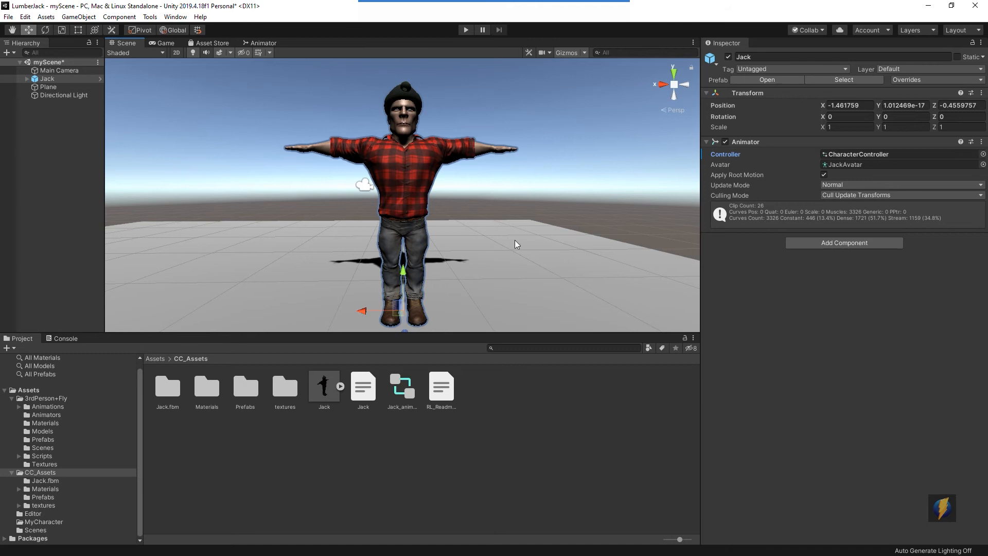
# Step: Add a Rigidbody component to Jack and freeze its rotation on X, Y and Z
pyautogui.click(829, 243)
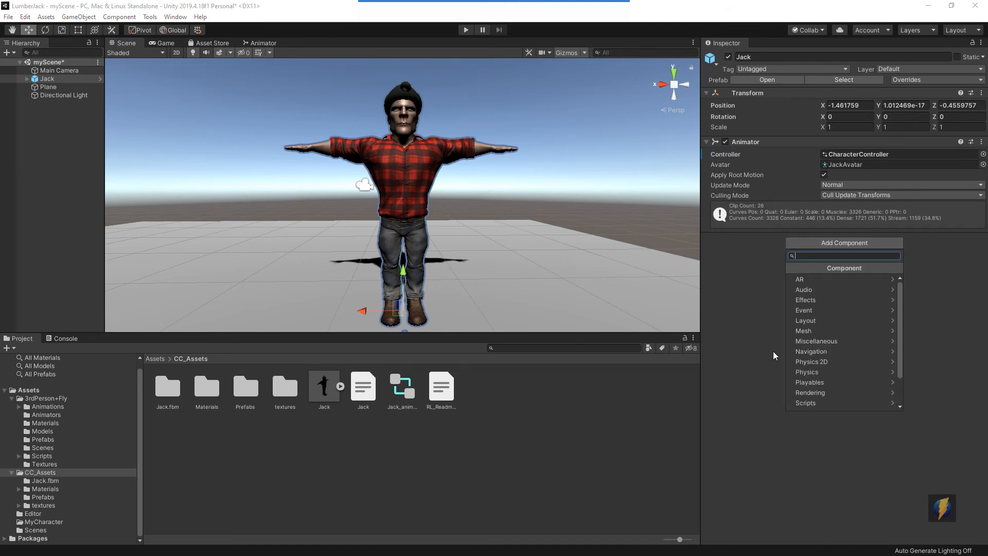
pyautogui.click(812, 372)
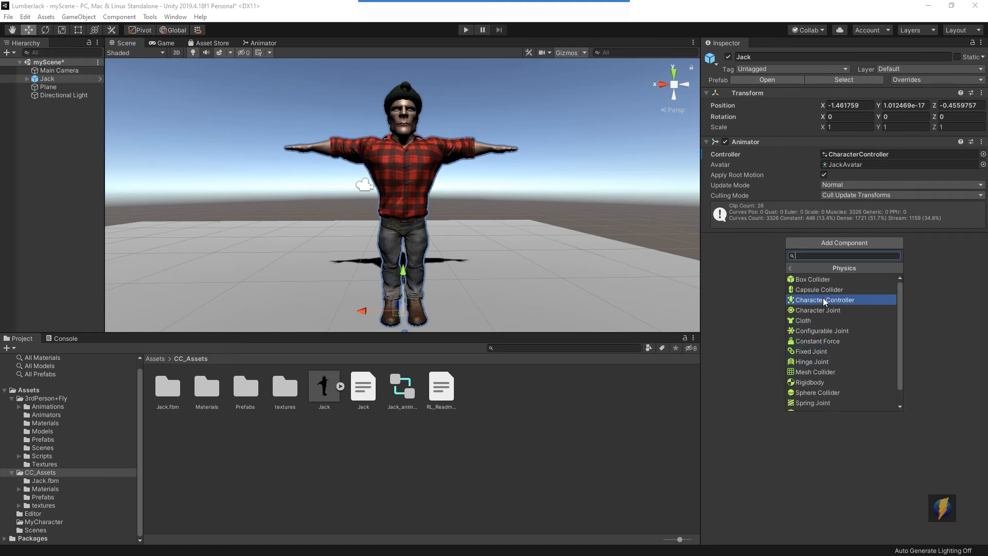
pyautogui.click(829, 382)
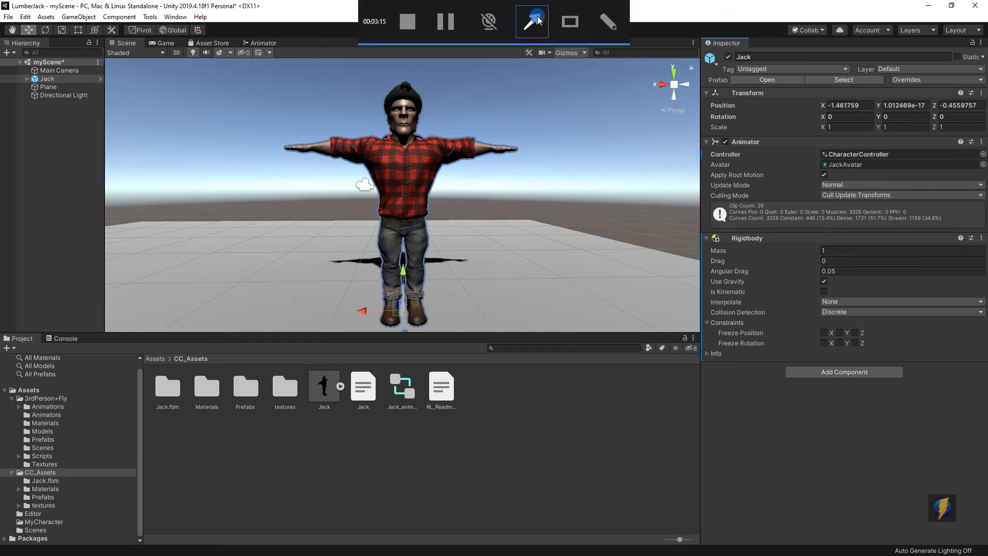
pyautogui.moveTo(745, 165)
pyautogui.mouseDown()
pyautogui.moveTo(751, 342)
pyautogui.moveTo(735, 324)
pyautogui.moveTo(731, 335)
pyautogui.moveTo(814, 338)
pyautogui.mouseUp()
pyautogui.click(825, 342)
pyautogui.click(840, 344)
pyautogui.click(856, 344)
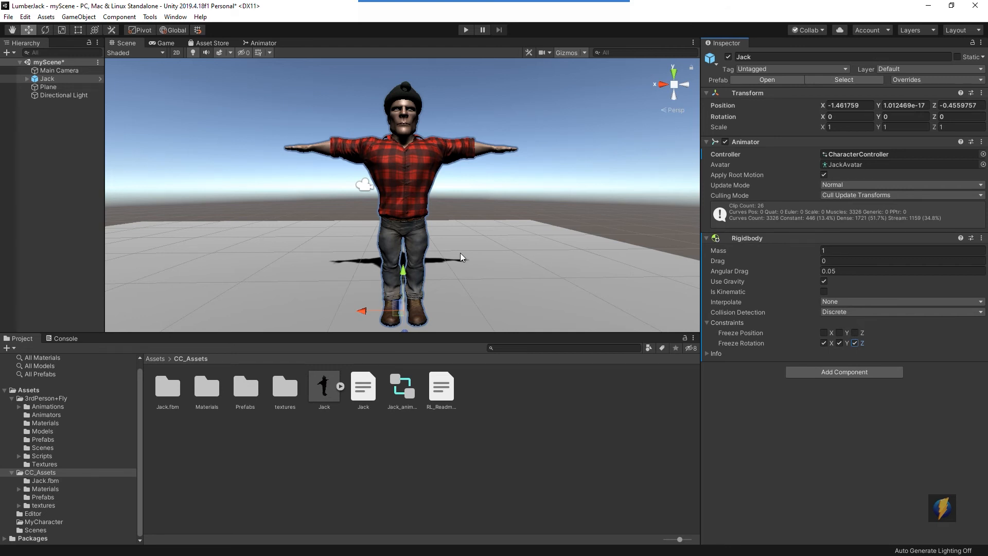
pyautogui.click(845, 372)
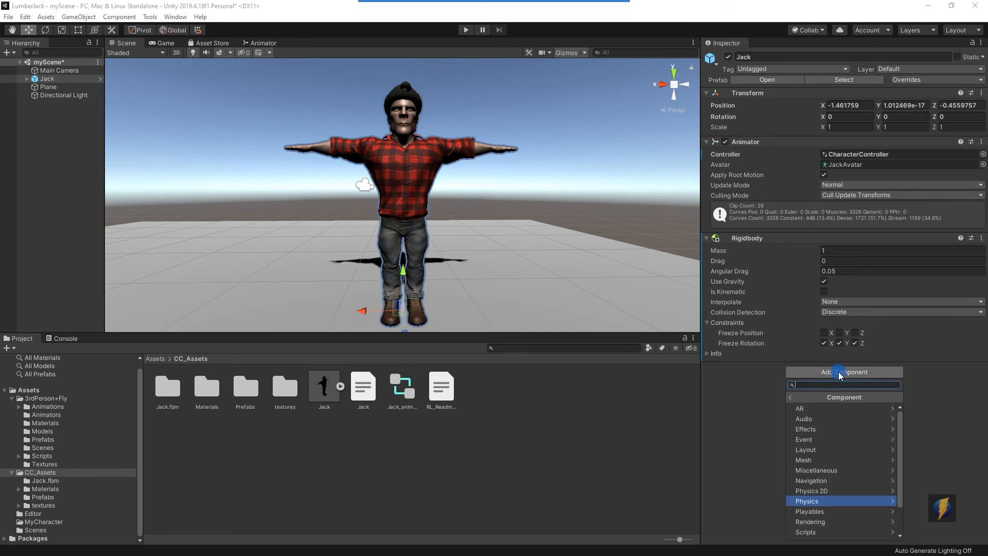
pyautogui.click(837, 502)
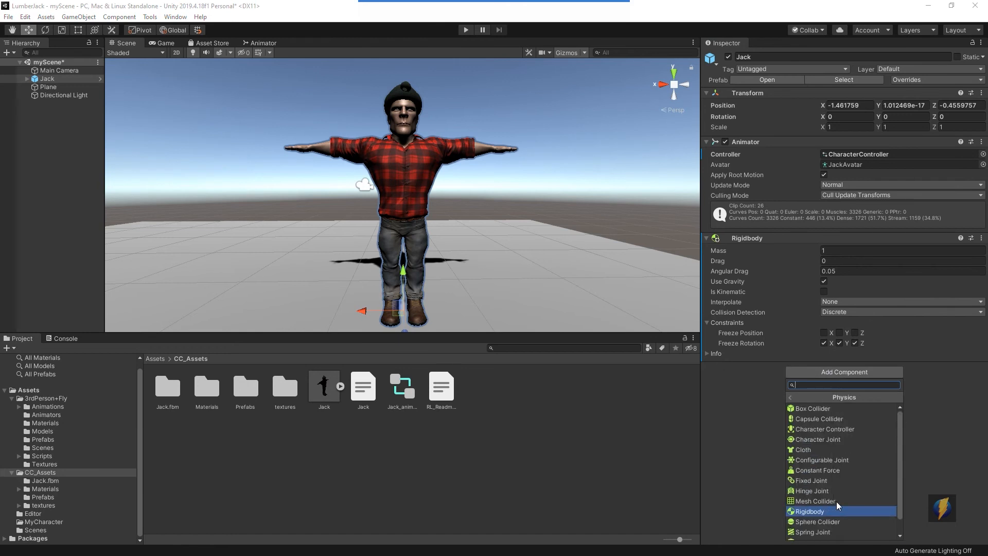
pyautogui.click(816, 419)
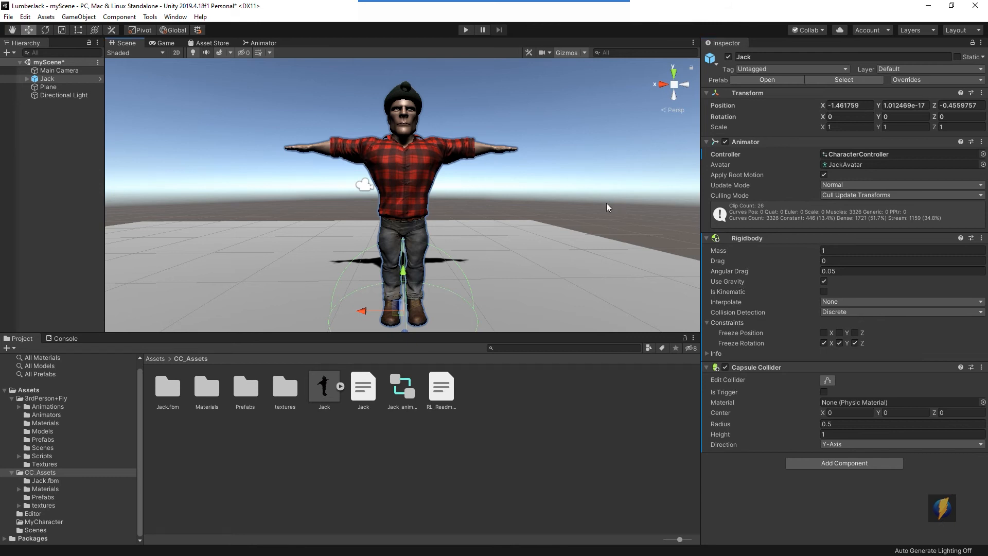
pyautogui.hotkey('ctrl', 'z')
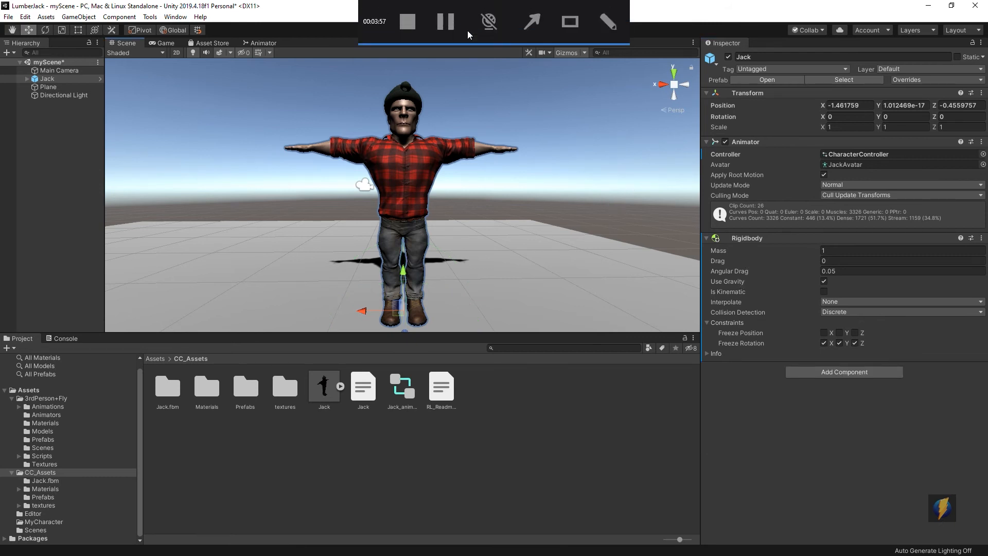
# Step: Run the scene with no collider on Jack to check how he behaves under gravity, and stop it
pyautogui.click(466, 30)
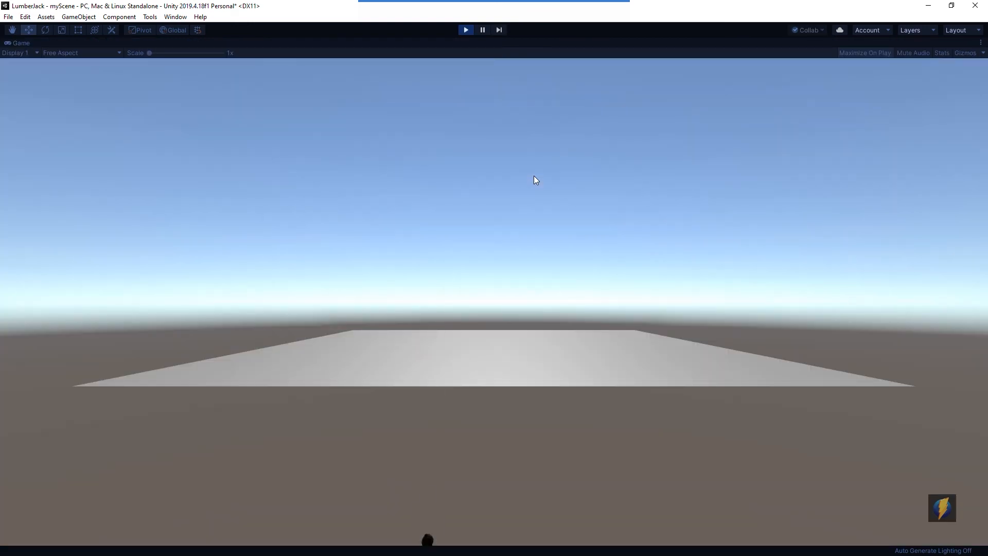
pyautogui.click(465, 30)
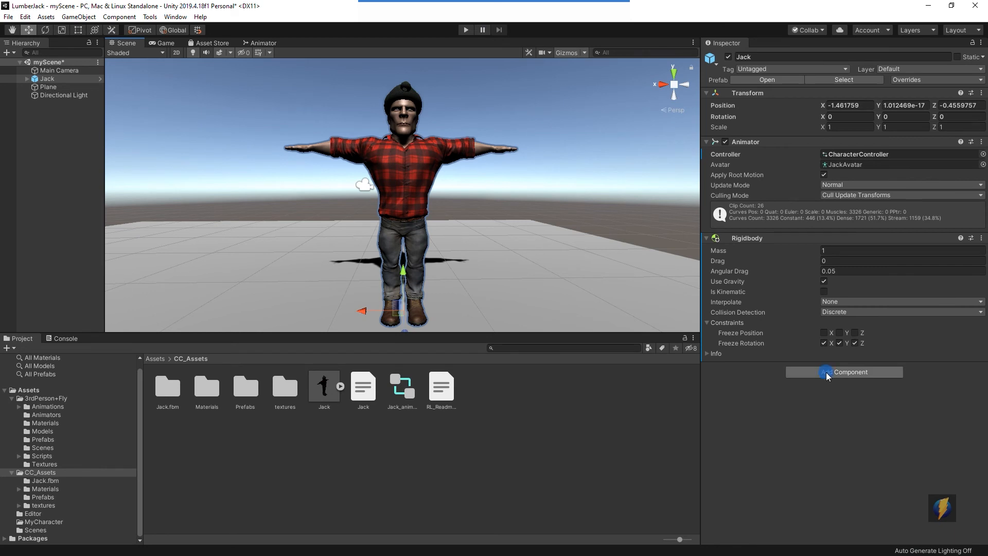
# Step: Add a Capsule Collider component to Jack
pyautogui.click(828, 371)
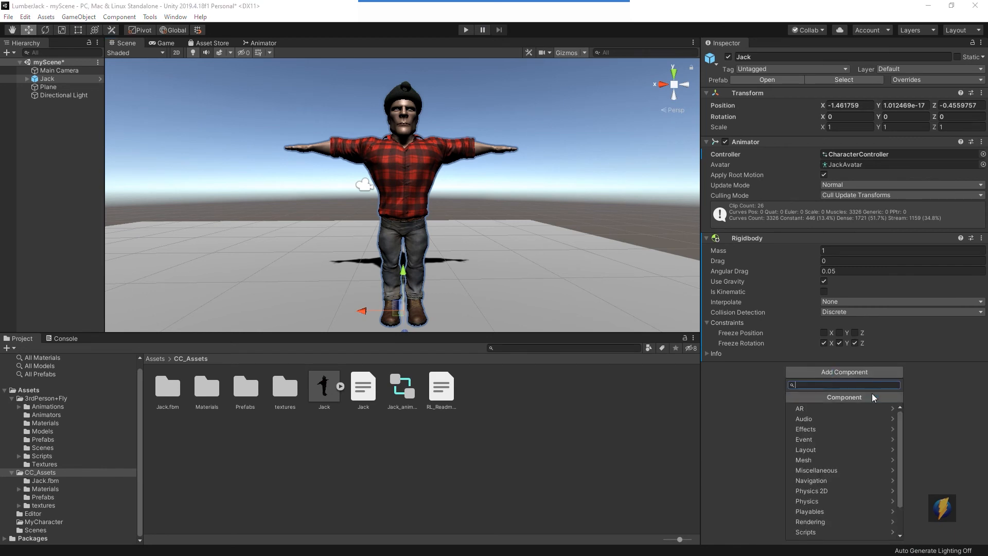
pyautogui.click(818, 504)
pyautogui.click(823, 418)
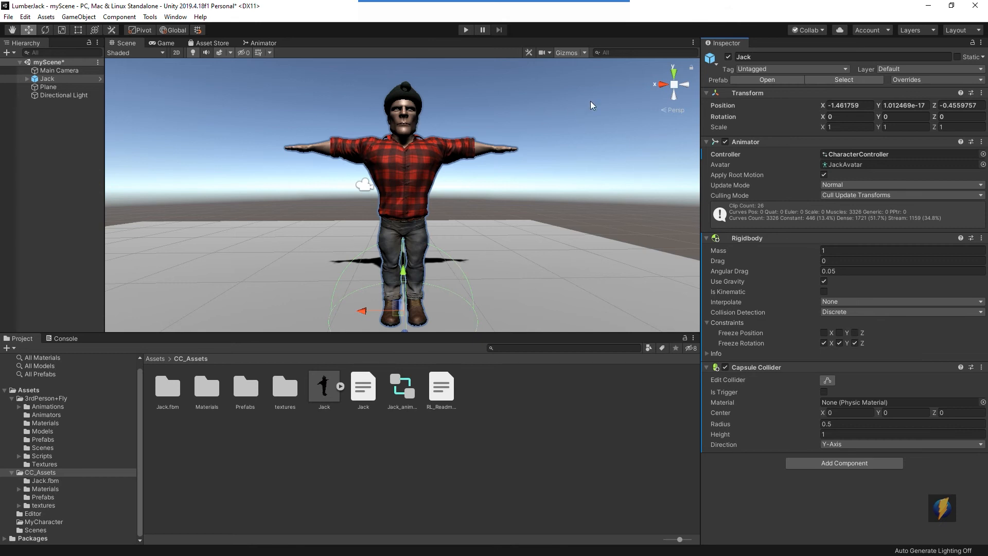
# Step: Fit the capsule collider around Jack from head to feet in side view: centre Y about 0.78, height about 1.55, radius 0.34
pyautogui.click(685, 84)
pyautogui.click(674, 109)
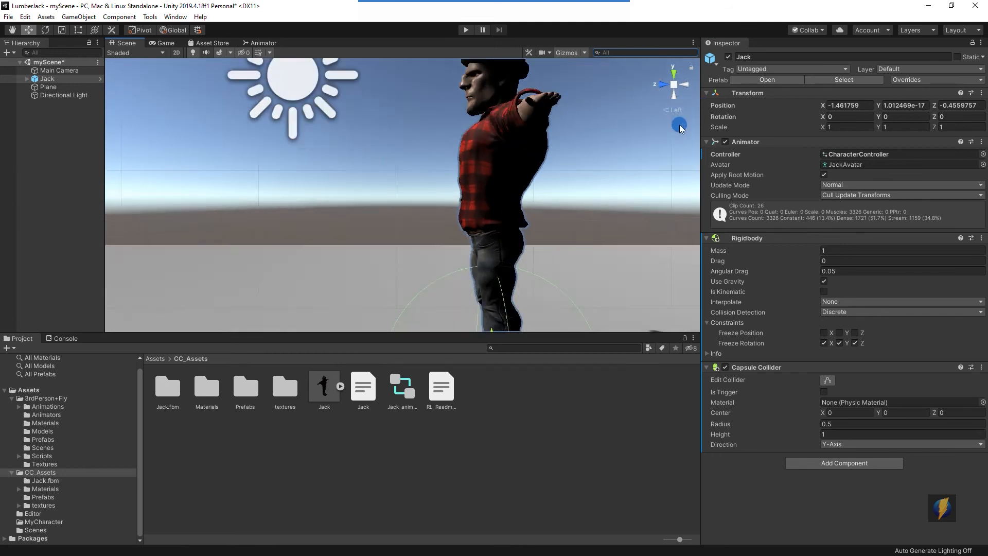
pyautogui.scroll(-4, 551, 217)
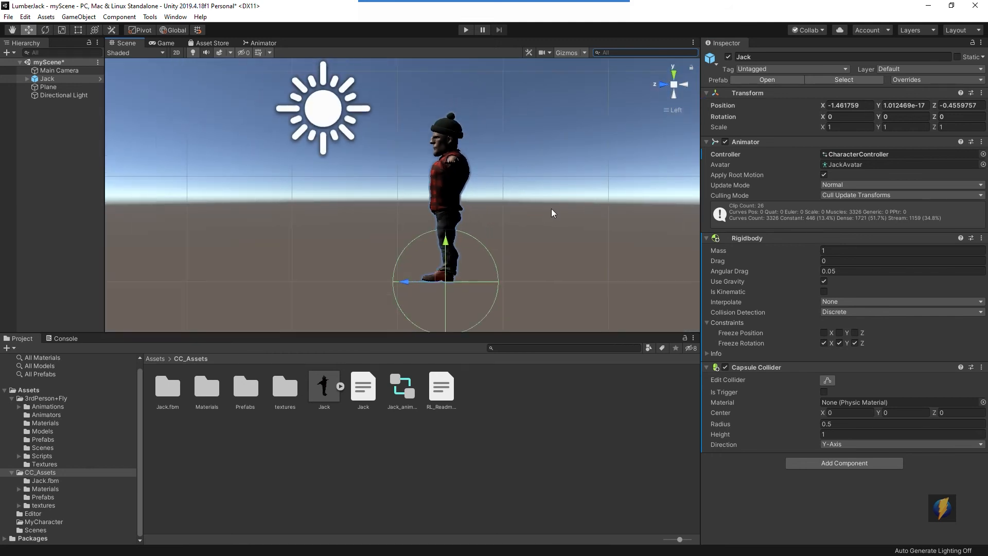
pyautogui.click(827, 379)
pyautogui.moveTo(446, 230); pyautogui.dragTo(452, 122)
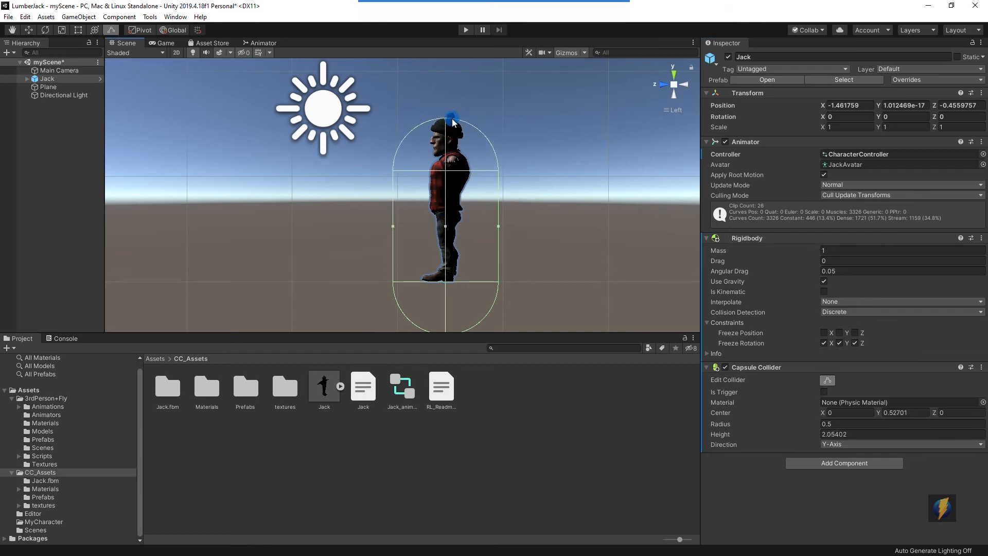
pyautogui.scroll(-2, 518, 283)
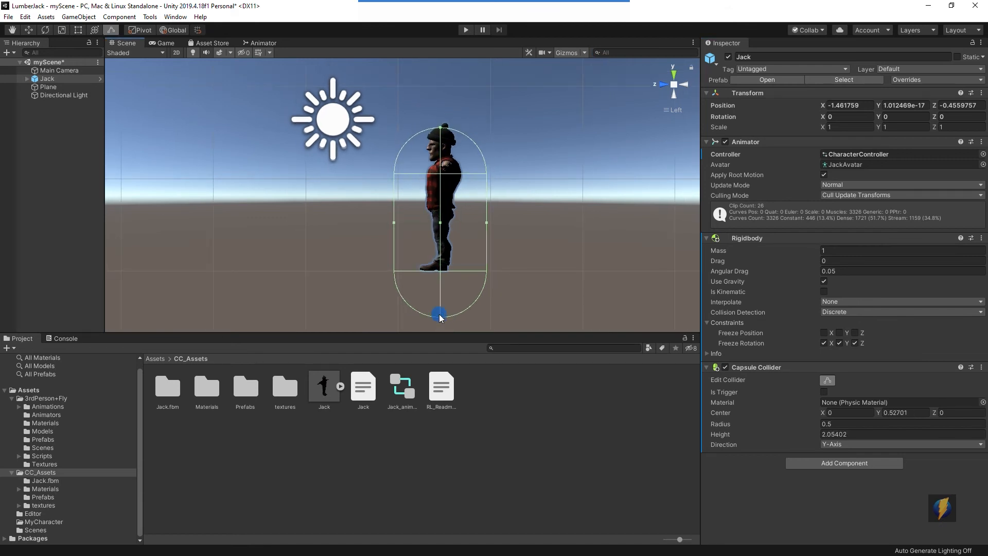
pyautogui.moveTo(440, 316); pyautogui.dragTo(439, 270)
pyautogui.scroll(3, 505, 293)
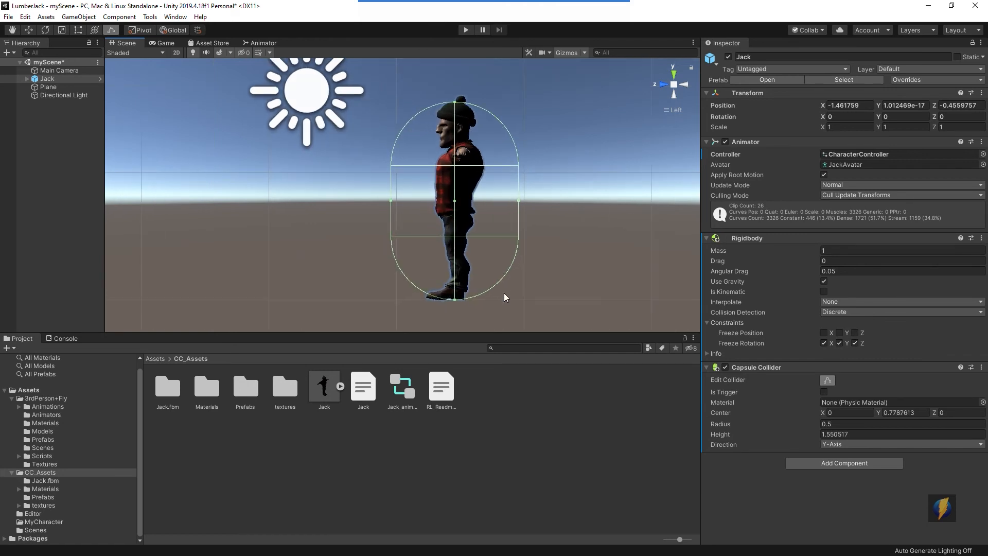
pyautogui.moveTo(718, 422); pyautogui.dragTo(719, 424)
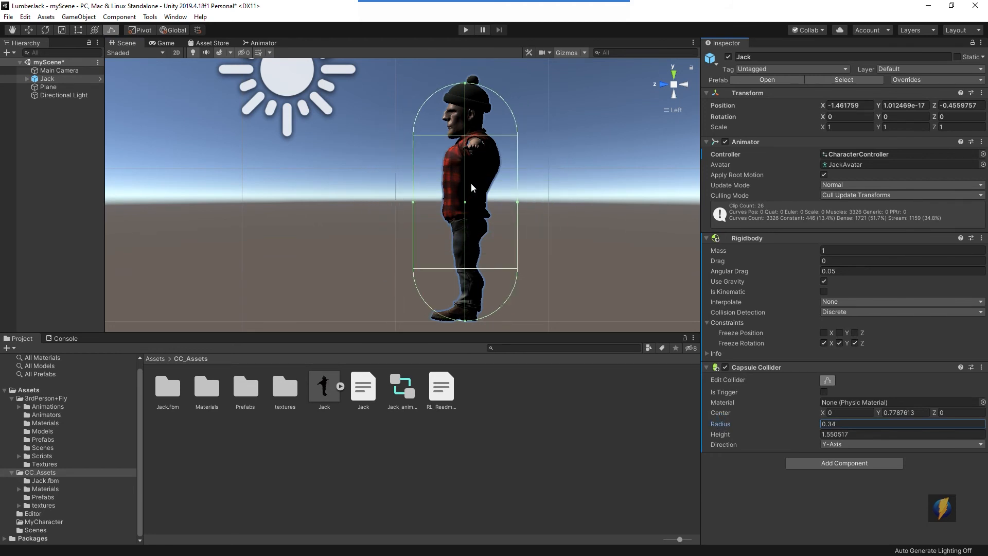
# Step: Run the scene to check how Jack behaves on the plane with his capsule collider, and stop it
pyautogui.keyDown('alt'); pyautogui.moveTo(666, 140); pyautogui.dragTo(496, 223); pyautogui.keyUp('alt')
pyautogui.click(466, 30)
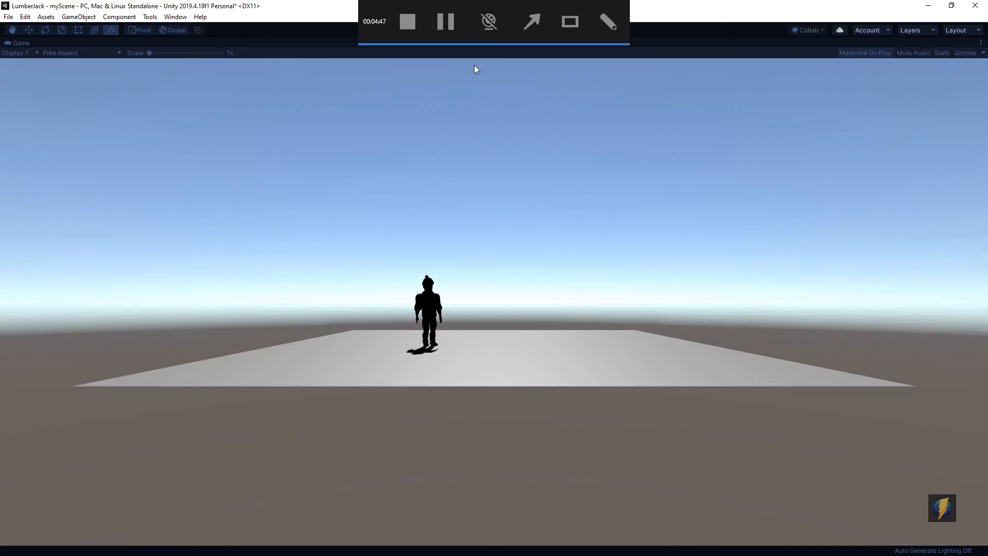
pyautogui.click(465, 30)
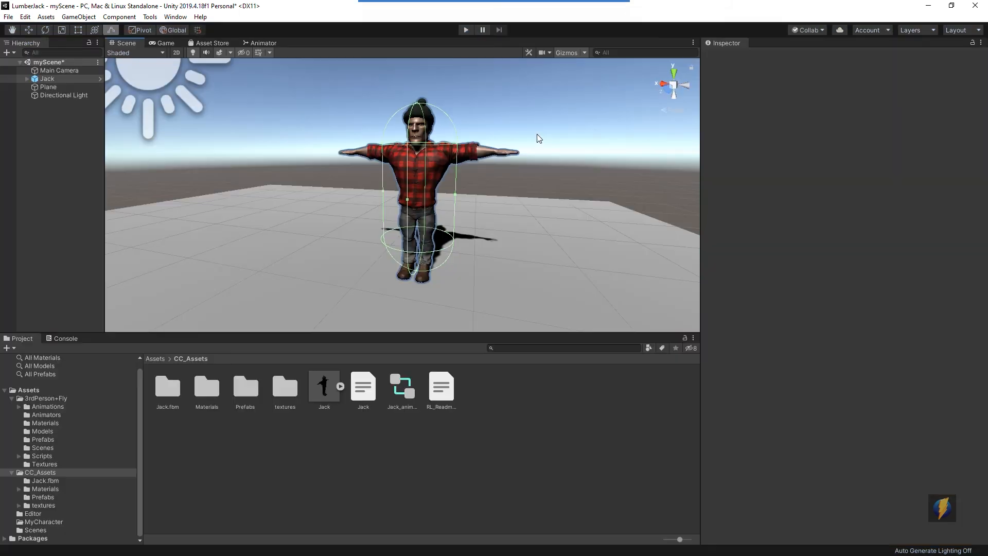
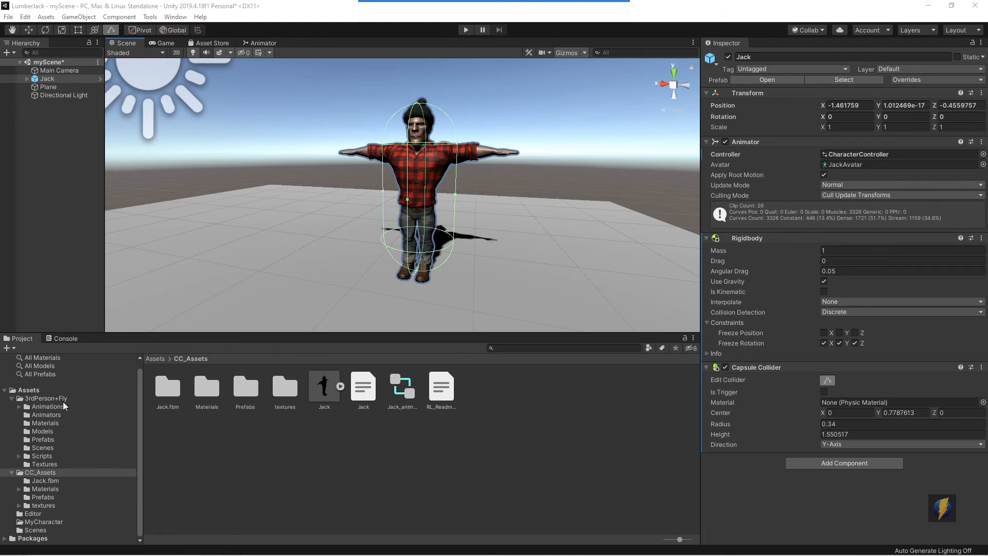
# Step: Attach the AimBehaviourBasic and BasicBehaviour scripts from the 3rdPerson+Fly PlayerScripts folder to Jack
pyautogui.click(34, 457)
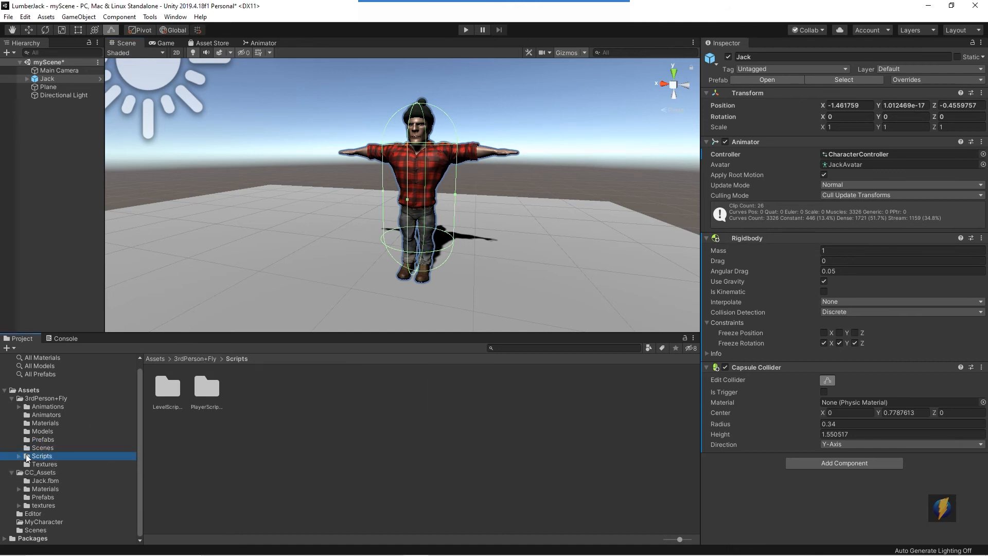
pyautogui.click(19, 456)
pyautogui.click(58, 472)
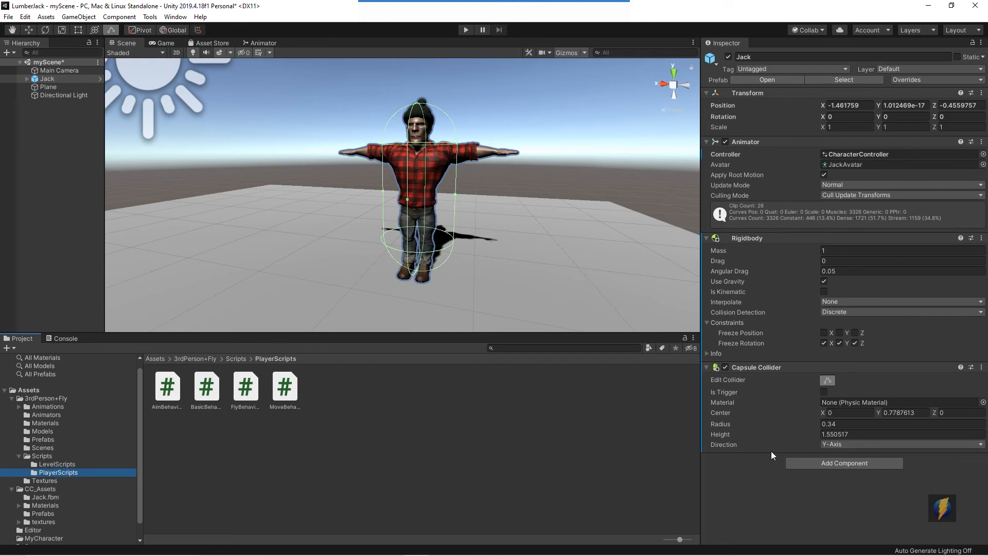
pyautogui.moveTo(167, 390); pyautogui.dragTo(755, 505)
pyautogui.scroll(-1, 721, 490)
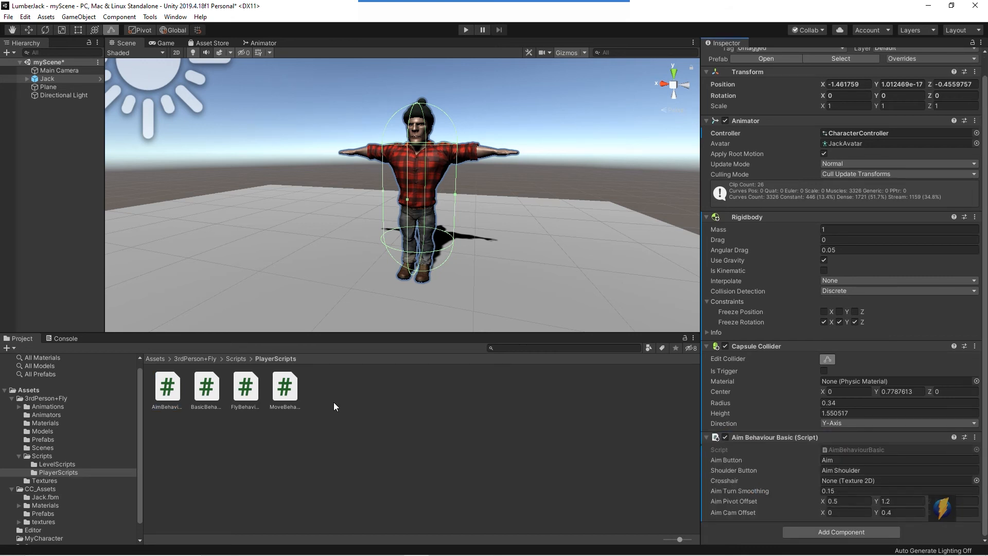
pyautogui.moveTo(206, 387); pyautogui.dragTo(758, 541)
pyautogui.scroll(-3, 774, 450)
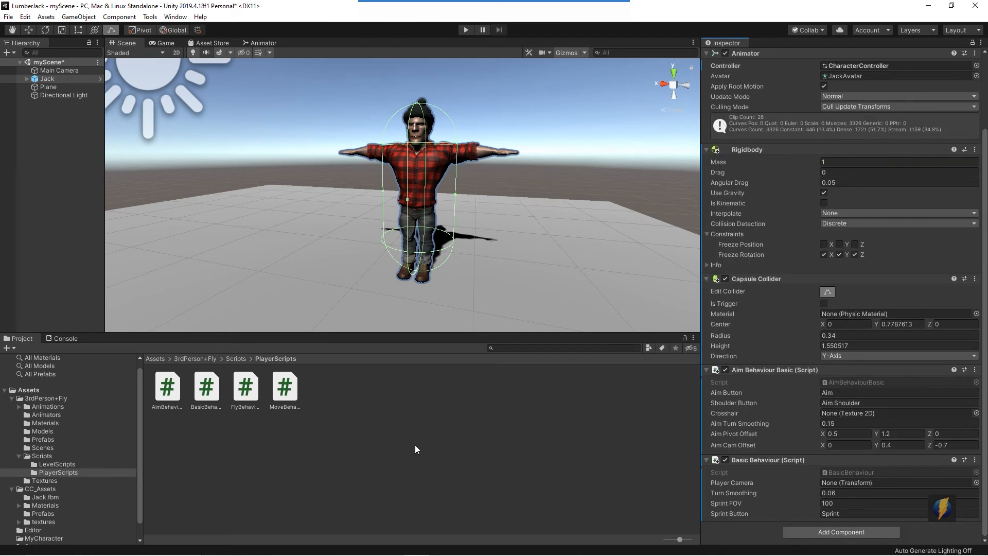
# Step: Attach the FlyBehaviour and MoveBehaviour scripts to Jack
pyautogui.moveTo(246, 394); pyautogui.dragTo(759, 536)
pyautogui.scroll(-3, 752, 445)
pyautogui.moveTo(285, 387); pyautogui.dragTo(754, 541)
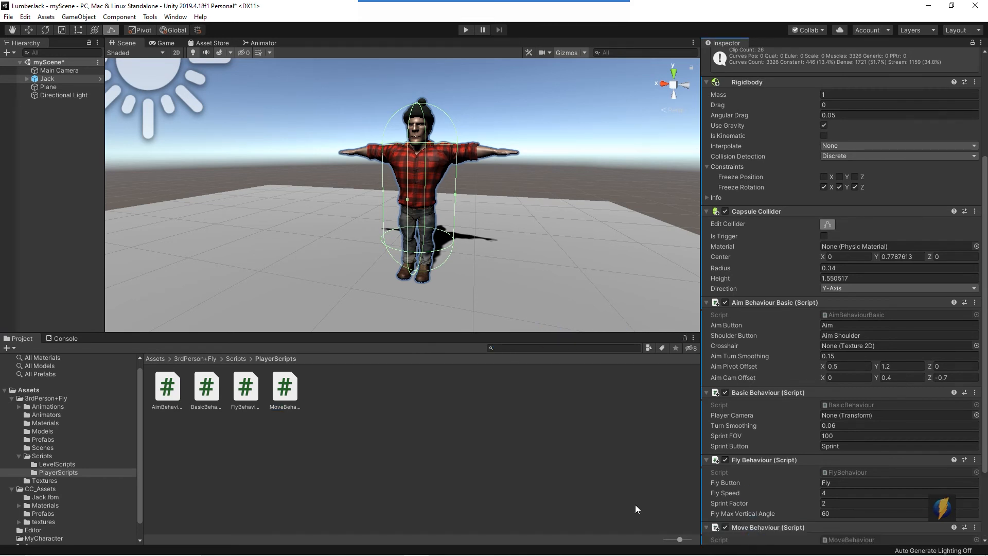
pyautogui.scroll(-5, 857, 369)
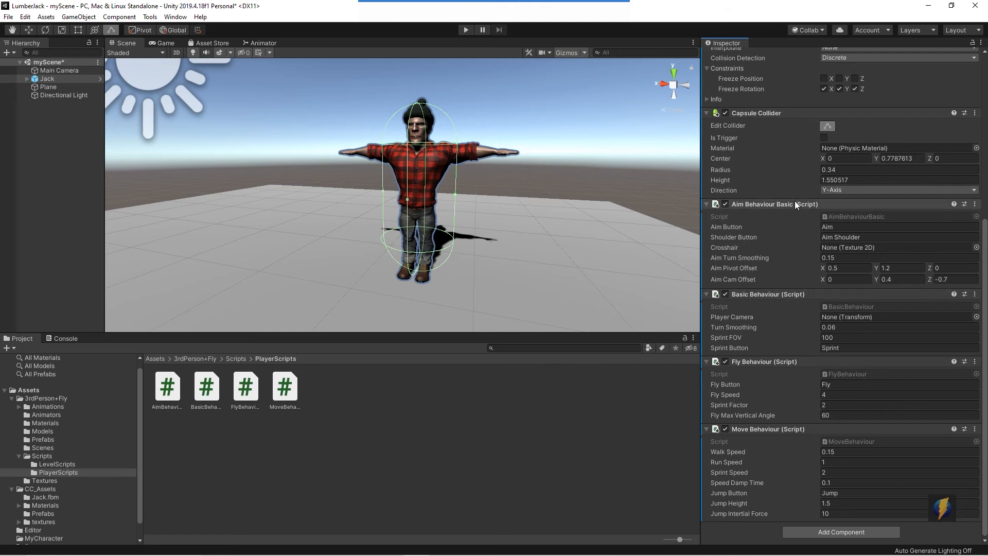
# Step: Assign Main Camera as the Player Camera of Jack's Basic Behaviour script
pyautogui.moveTo(871, 553)
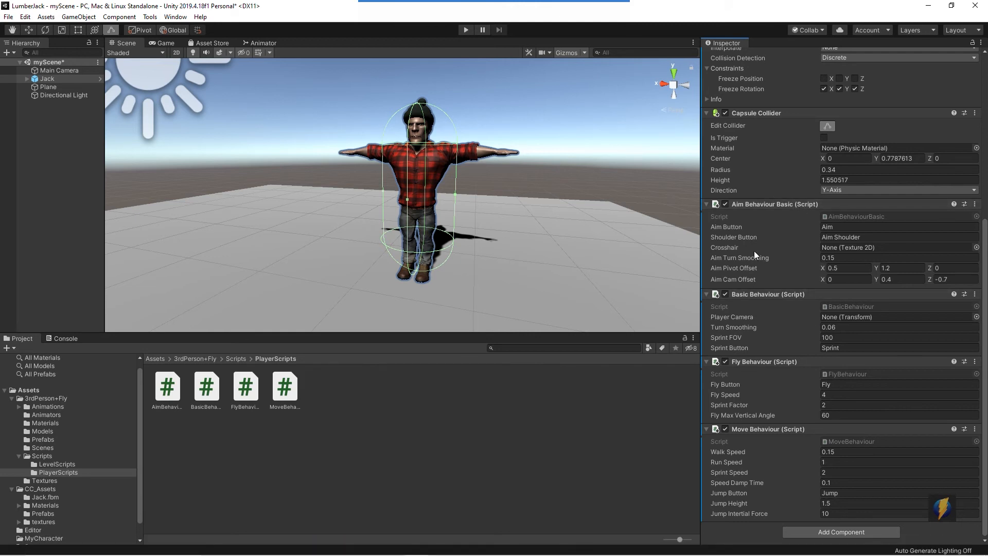
pyautogui.moveTo(549, 22)
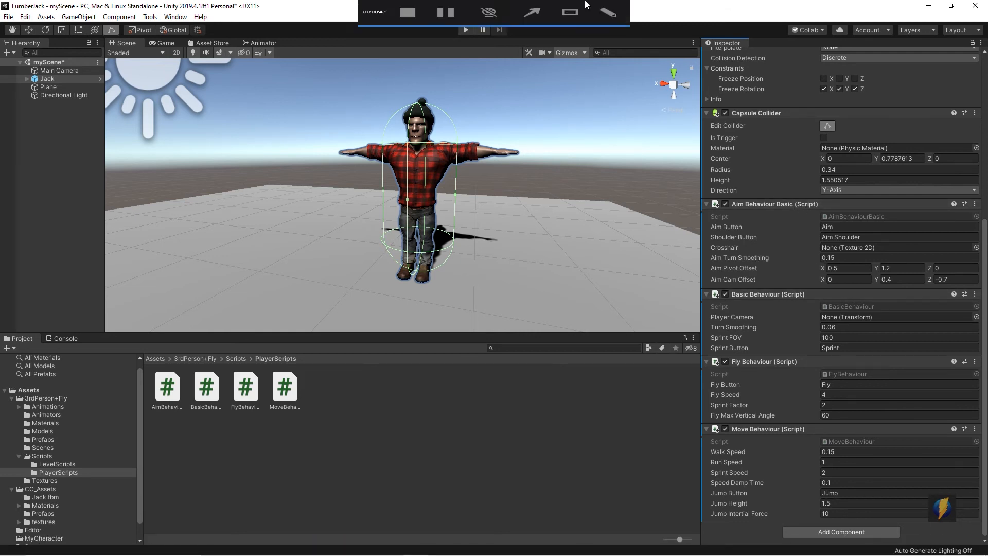
pyautogui.moveTo(570, 198)
pyautogui.mouseDown()
pyautogui.moveTo(713, 260)
pyautogui.moveTo(783, 317)
pyautogui.moveTo(717, 322)
pyautogui.moveTo(868, 320)
pyautogui.moveTo(812, 308)
pyautogui.mouseUp()
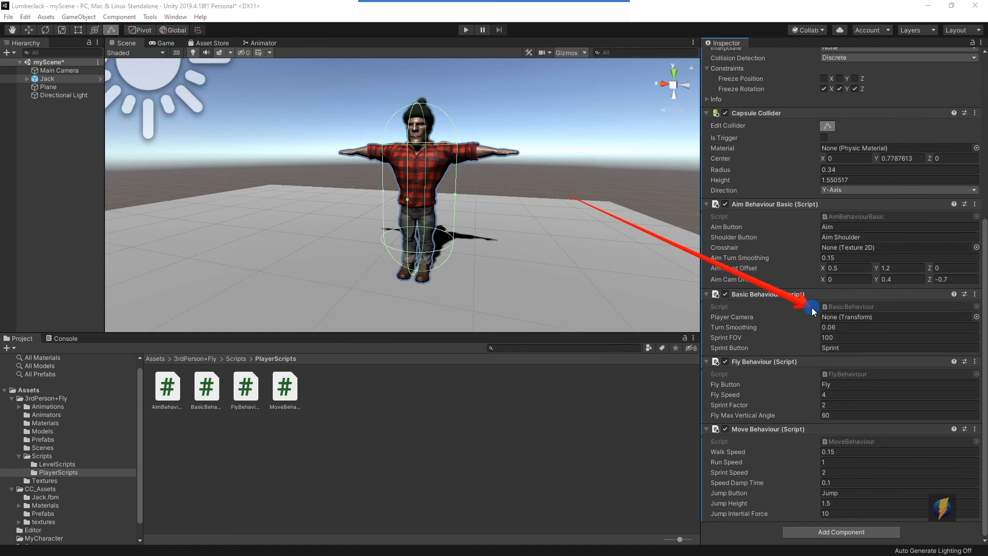
pyautogui.moveTo(811, 307)
pyautogui.mouseDown()
pyautogui.moveTo(761, 279)
pyautogui.moveTo(771, 304)
pyautogui.mouseUp()
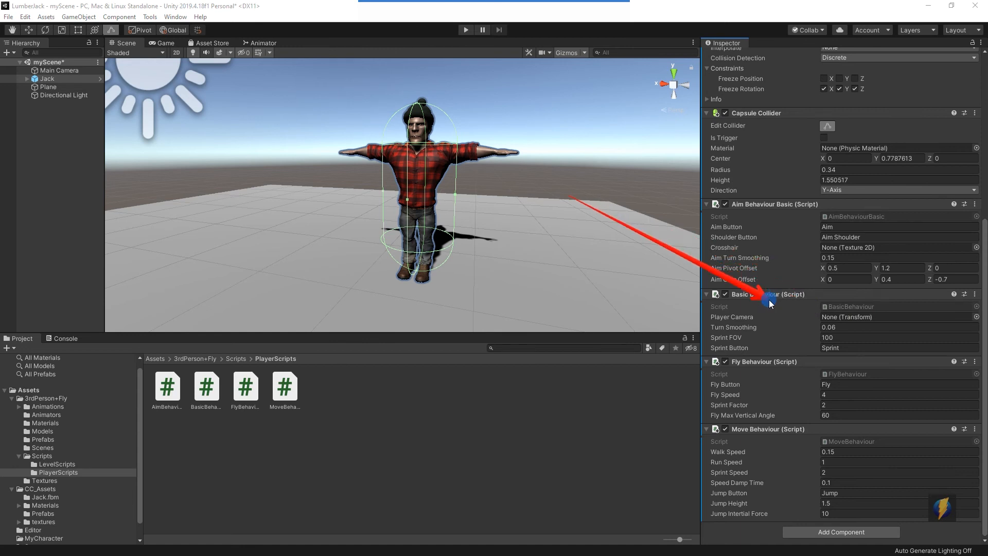
pyautogui.moveTo(771, 303)
pyautogui.mouseDown()
pyautogui.moveTo(752, 287)
pyautogui.moveTo(181, 148)
pyautogui.moveTo(94, 74)
pyautogui.moveTo(181, 120)
pyautogui.moveTo(188, 125)
pyautogui.moveTo(159, 123)
pyautogui.moveTo(65, 73)
pyautogui.moveTo(587, 130)
pyautogui.moveTo(715, 249)
pyautogui.moveTo(741, 288)
pyautogui.moveTo(834, 323)
pyautogui.moveTo(591, 326)
pyautogui.moveTo(309, 278)
pyautogui.moveTo(97, 74)
pyautogui.mouseUp()
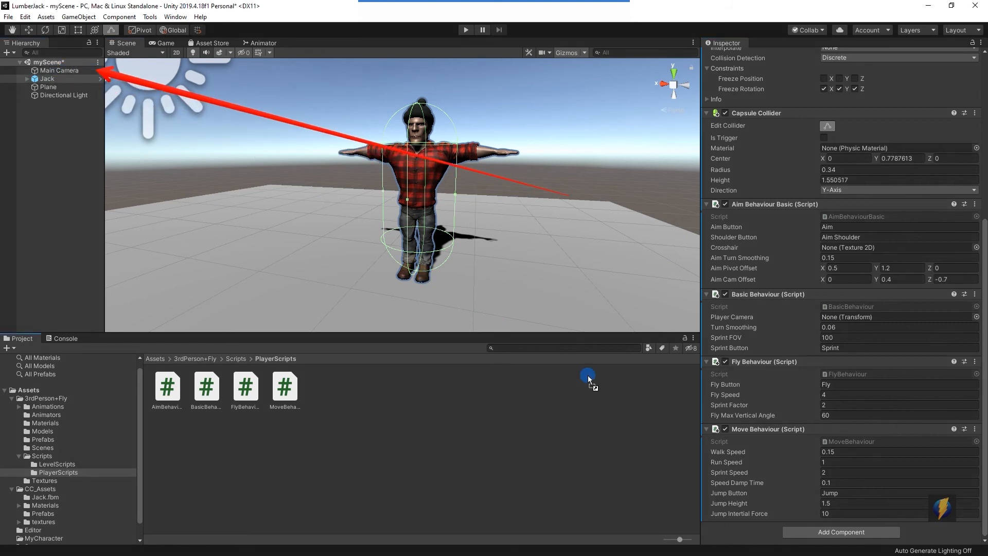
pyautogui.moveTo(819, 414); pyautogui.dragTo(841, 317)
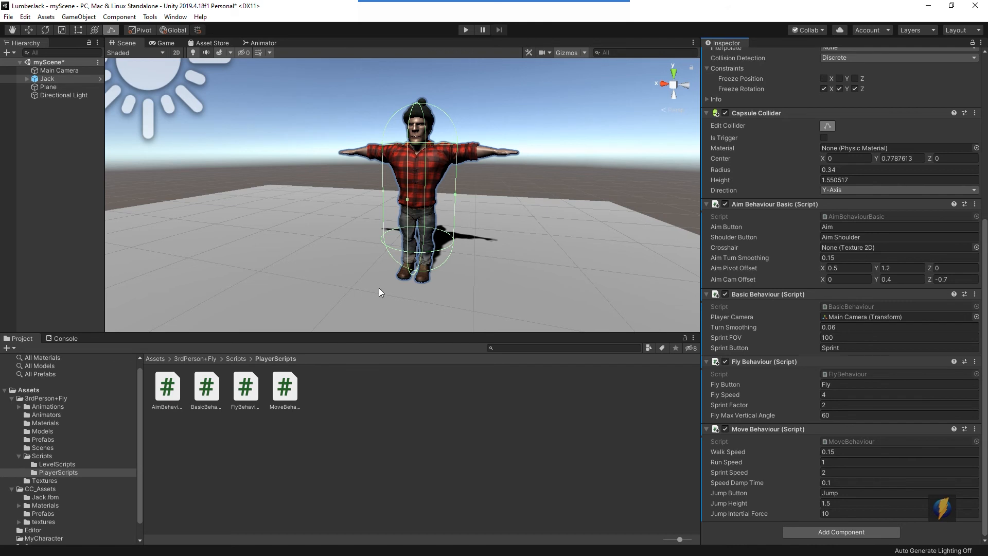
# Step: Attach the ThirdPersonOrbitCamBasic script from the 3rdPerson+Fly LevelScripts folder to Main Camera
pyautogui.click(55, 69)
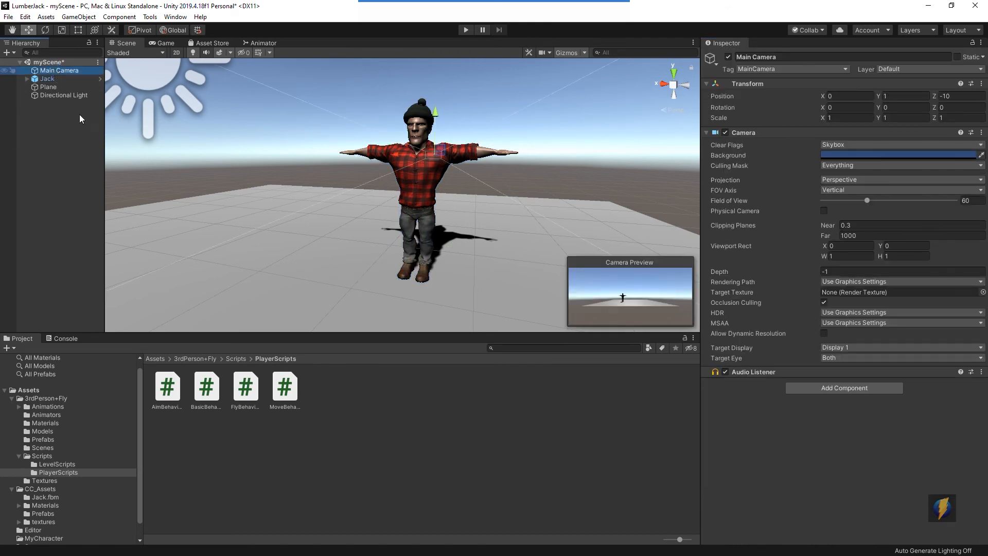
pyautogui.click(72, 464)
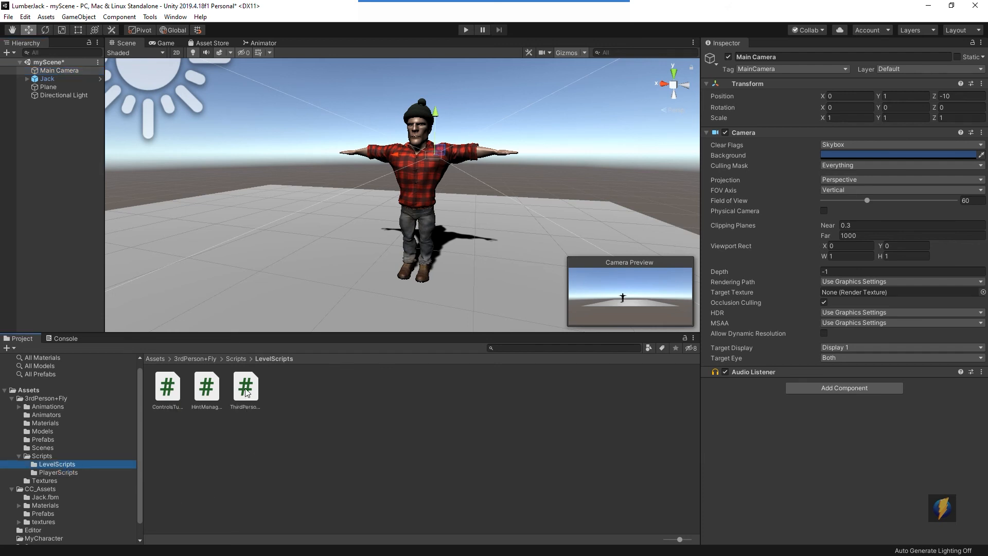
pyautogui.moveTo(246, 392); pyautogui.dragTo(802, 484)
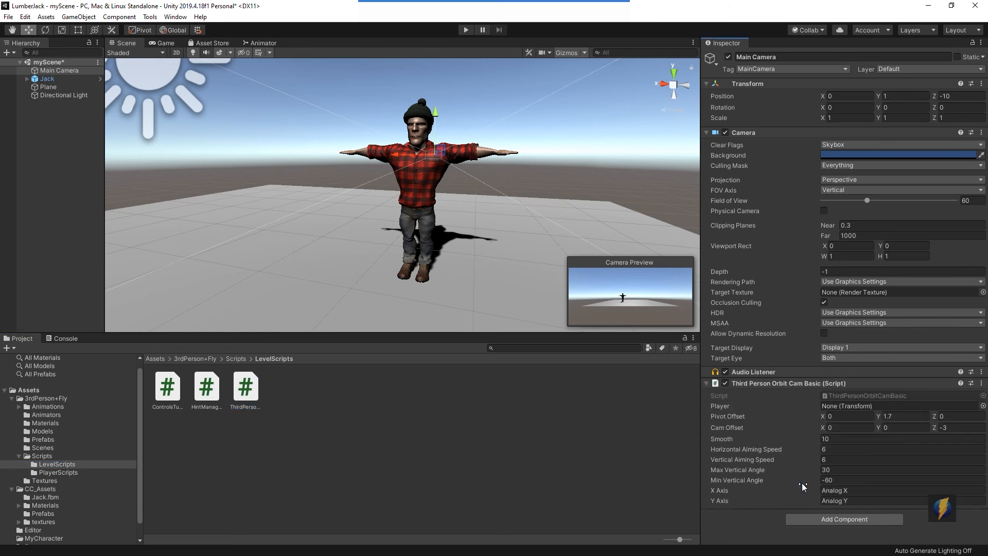
# Step: Assign Jack as the Player of Main Camera's Third Person Orbit Cam Basic script
pyautogui.moveTo(495, 6)
pyautogui.click(530, 22)
pyautogui.moveTo(532, 187)
pyautogui.mouseDown()
pyautogui.moveTo(610, 238)
pyautogui.moveTo(710, 337)
pyautogui.moveTo(722, 409)
pyautogui.moveTo(873, 409)
pyautogui.moveTo(858, 399)
pyautogui.moveTo(716, 403)
pyautogui.moveTo(859, 405)
pyautogui.moveTo(646, 431)
pyautogui.moveTo(453, 147)
pyautogui.moveTo(441, 157)
pyautogui.moveTo(757, 175)
pyautogui.moveTo(818, 402)
pyautogui.moveTo(682, 438)
pyautogui.moveTo(172, 249)
pyautogui.moveTo(68, 82)
pyautogui.moveTo(47, 79)
pyautogui.moveTo(216, 191)
pyautogui.moveTo(611, 415)
pyautogui.moveTo(841, 408)
pyautogui.mouseUp()
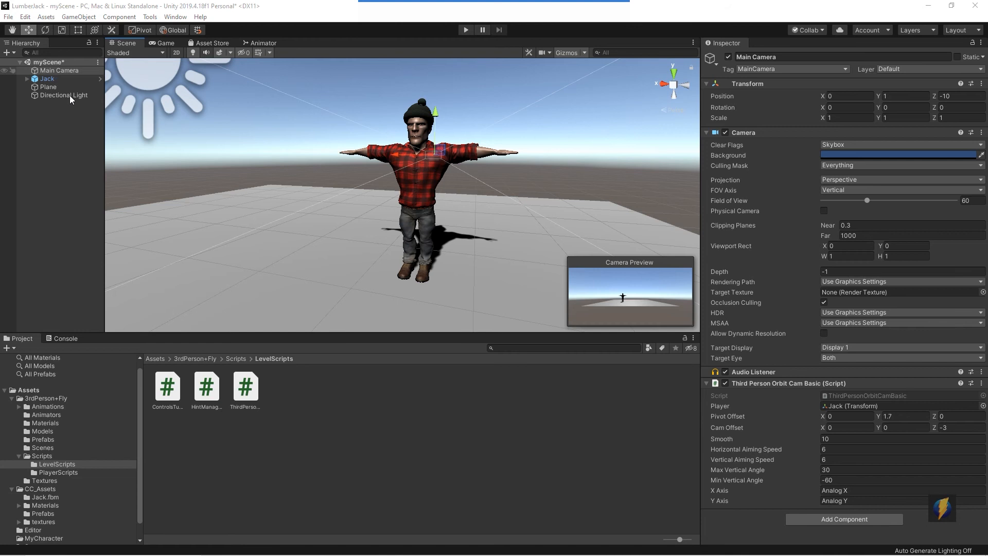
# Step: Check how Main Camera frames Jack in the Game view, and return to the Scene view
pyautogui.moveTo(499, 2)
pyautogui.click(531, 21)
pyautogui.moveTo(626, 135)
pyautogui.mouseDown()
pyautogui.moveTo(635, 191)
pyautogui.moveTo(625, 283)
pyautogui.moveTo(87, 68)
pyautogui.moveTo(455, 84)
pyautogui.moveTo(609, 230)
pyautogui.moveTo(620, 259)
pyautogui.mouseUp()
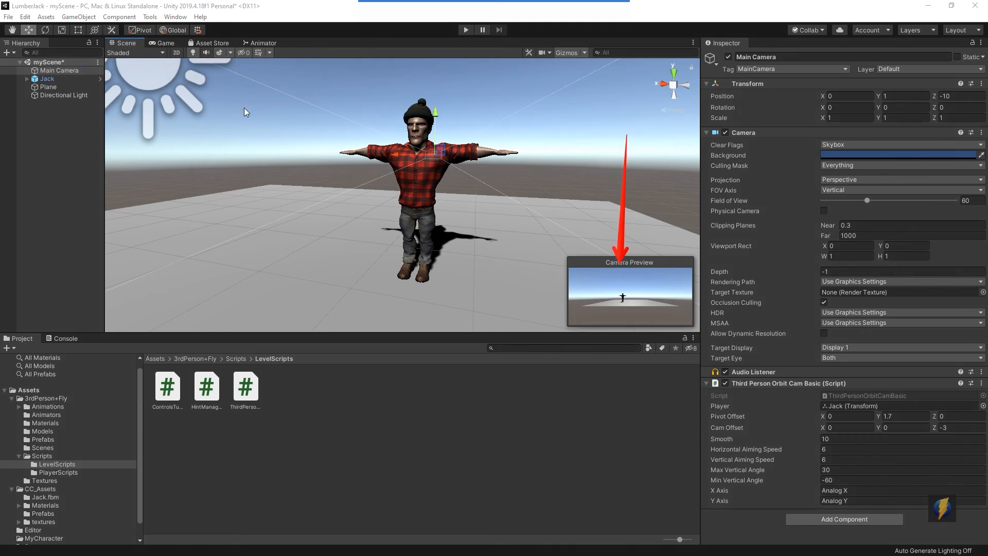
pyautogui.click(165, 44)
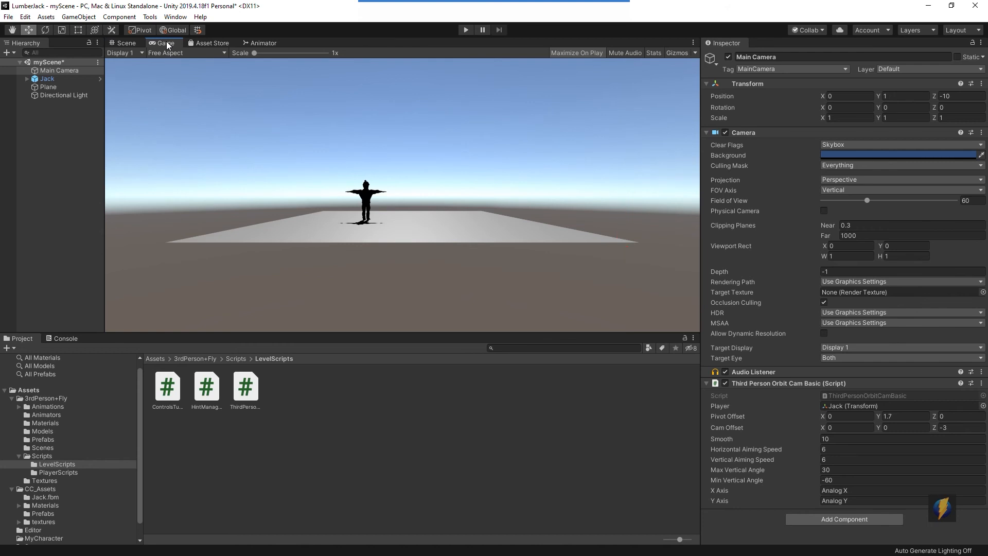
pyautogui.click(124, 43)
pyautogui.click(535, 24)
pyautogui.moveTo(569, 135)
pyautogui.mouseDown()
pyautogui.moveTo(631, 188)
pyautogui.moveTo(755, 387)
pyautogui.mouseUp()
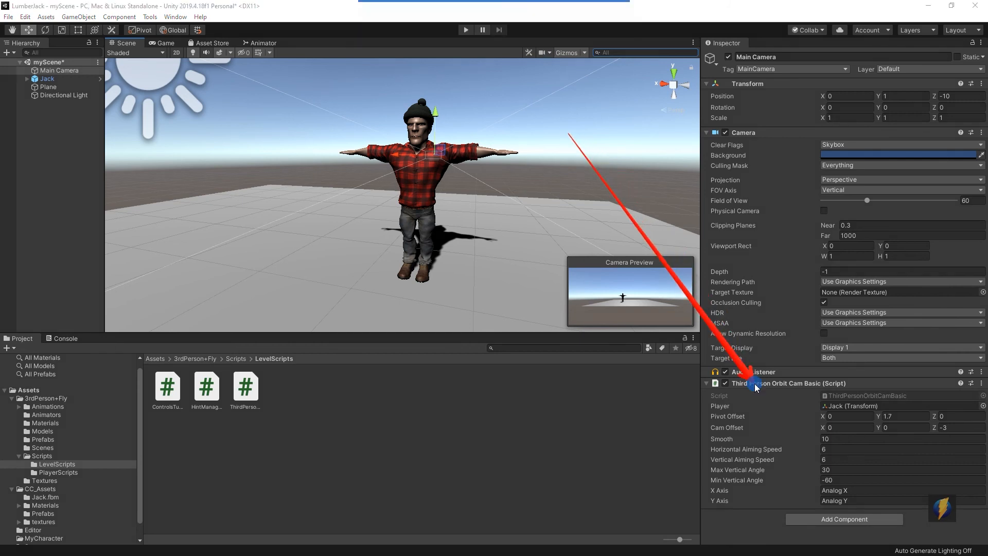
pyautogui.moveTo(755, 387); pyautogui.dragTo(772, 387)
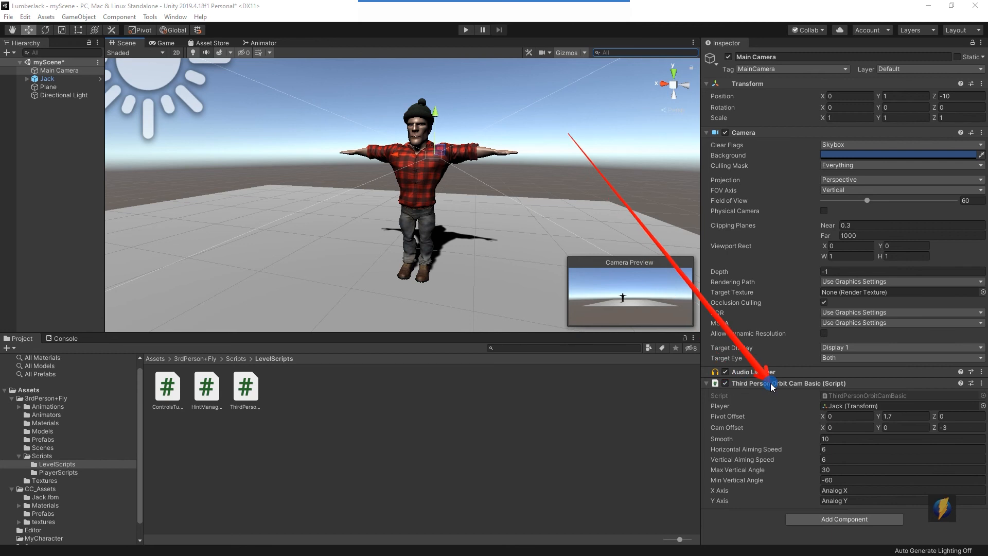
pyautogui.moveTo(772, 387)
pyautogui.mouseDown()
pyautogui.moveTo(663, 214)
pyautogui.moveTo(607, 276)
pyautogui.moveTo(654, 282)
pyautogui.moveTo(631, 286)
pyautogui.mouseUp()
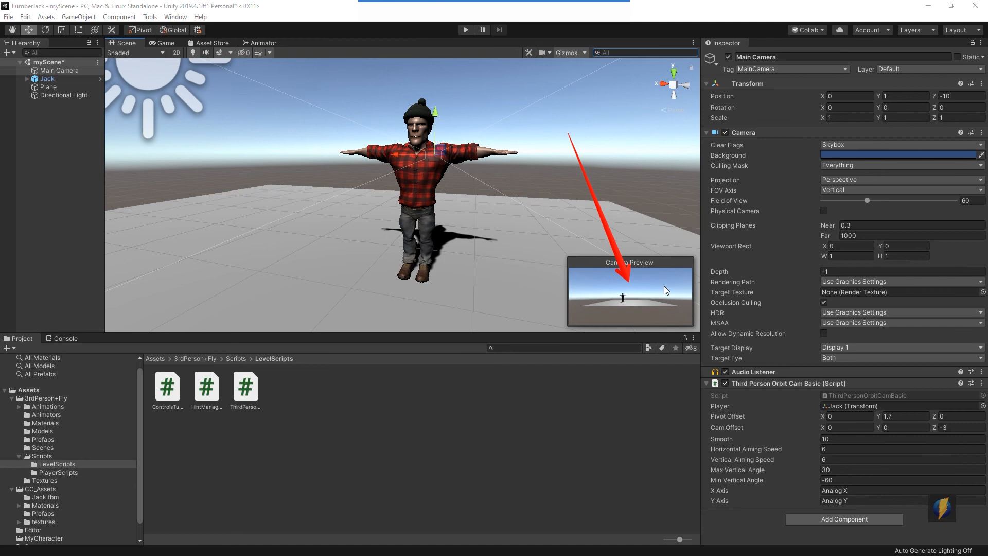
# Step: Run the scene, move Jack around the plane to test his controls and the orbit camera, and stop it
pyautogui.click(465, 30)
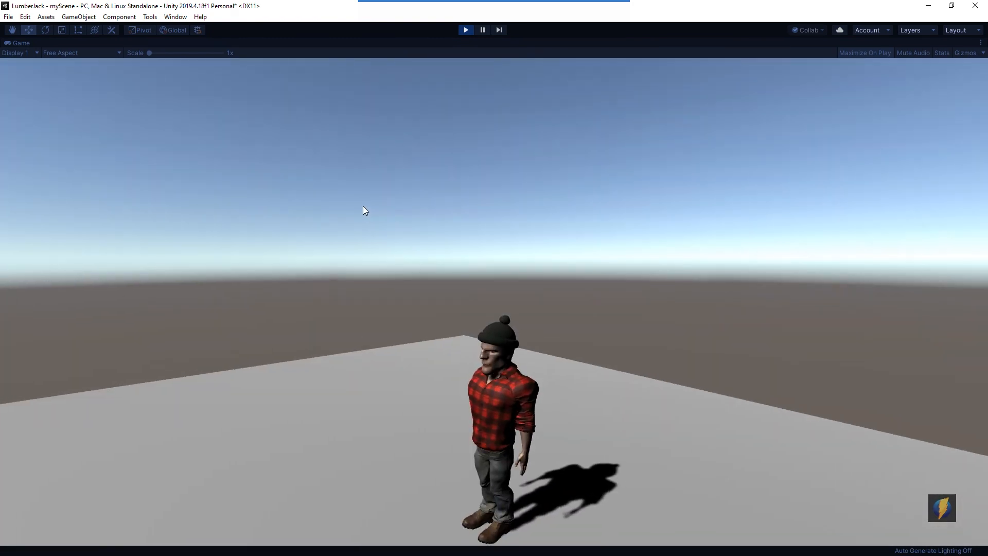
pyautogui.press('w')
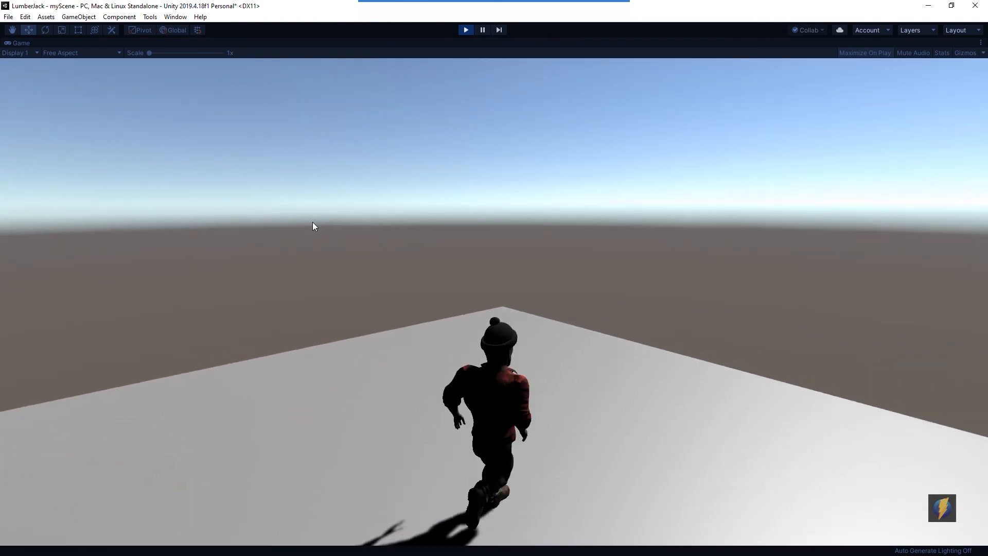
pyautogui.press('w')
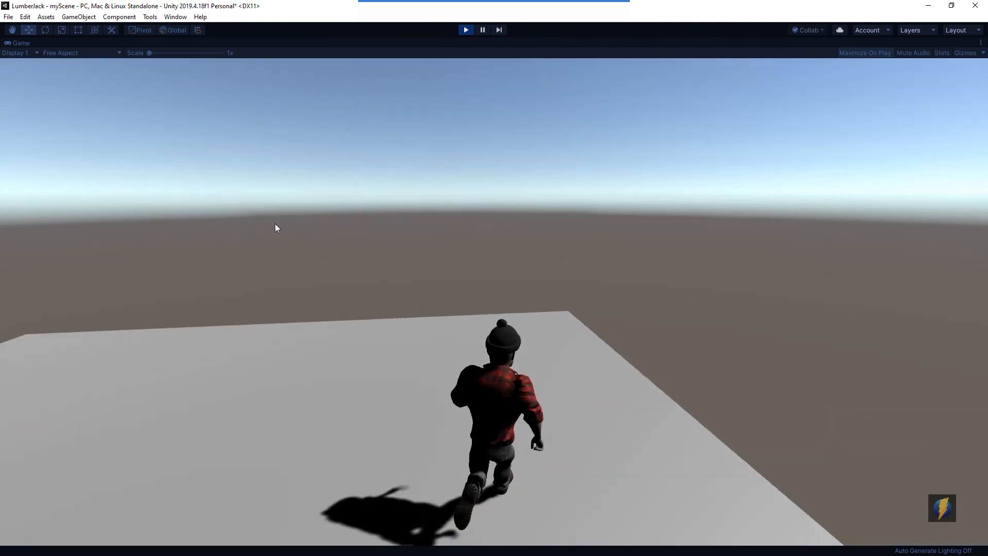
pyautogui.press('w')
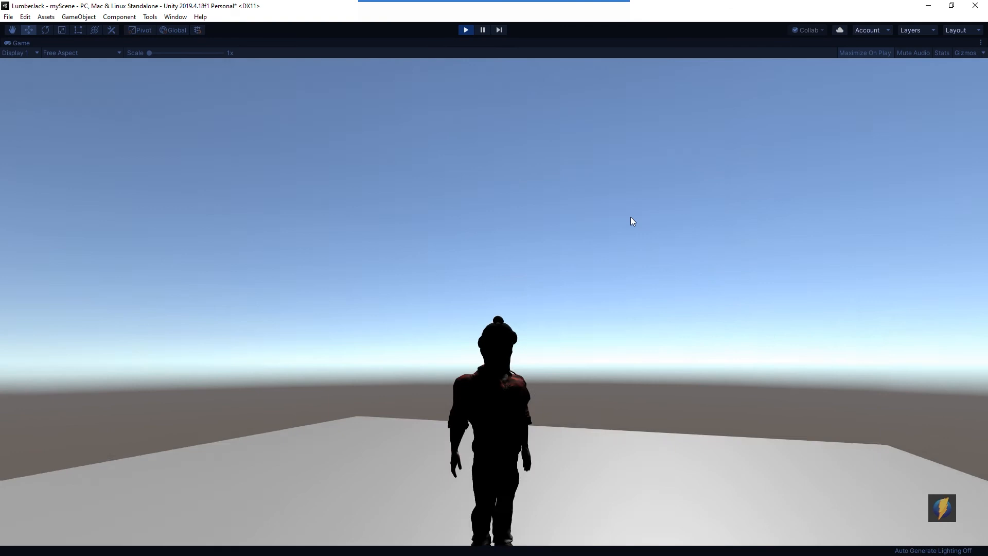
pyautogui.press('w')
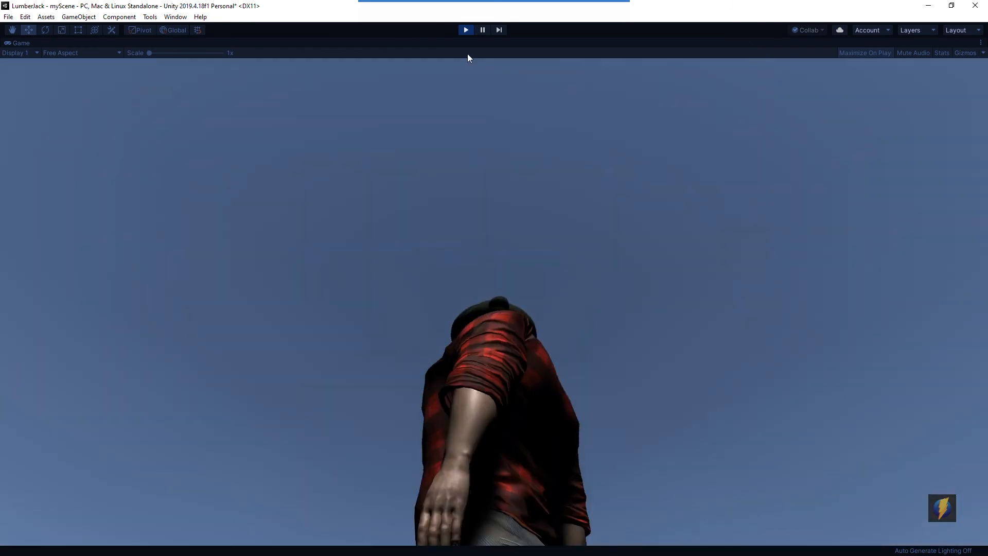
pyautogui.click(465, 29)
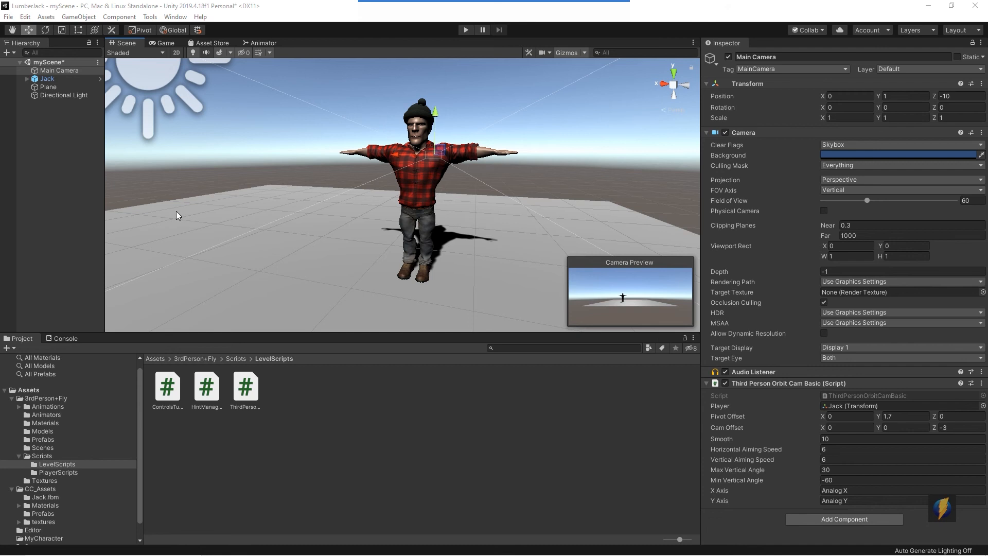
# Step: Set Jack's tag to Player
pyautogui.click(45, 79)
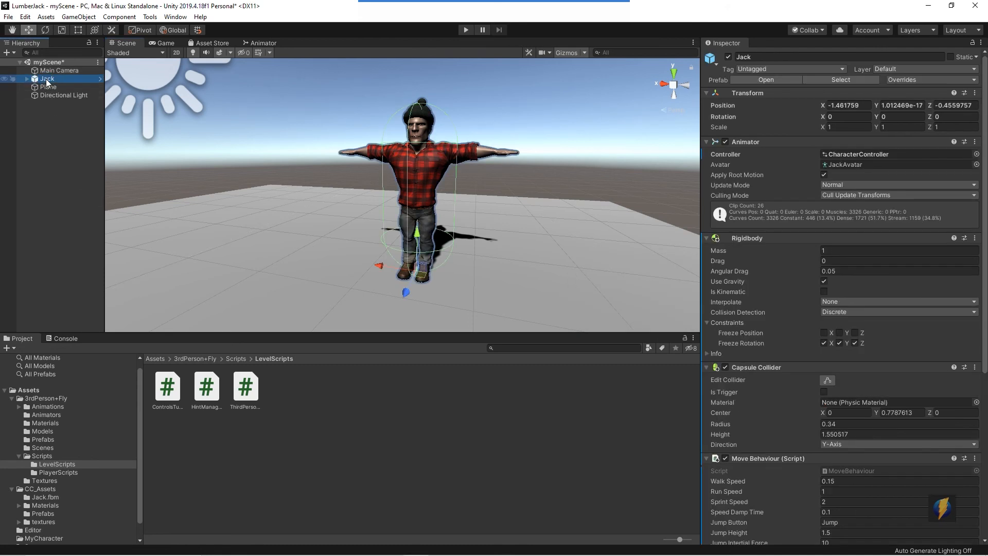
pyautogui.moveTo(494, 1)
pyautogui.click(534, 22)
pyautogui.moveTo(585, 202); pyautogui.dragTo(704, 80)
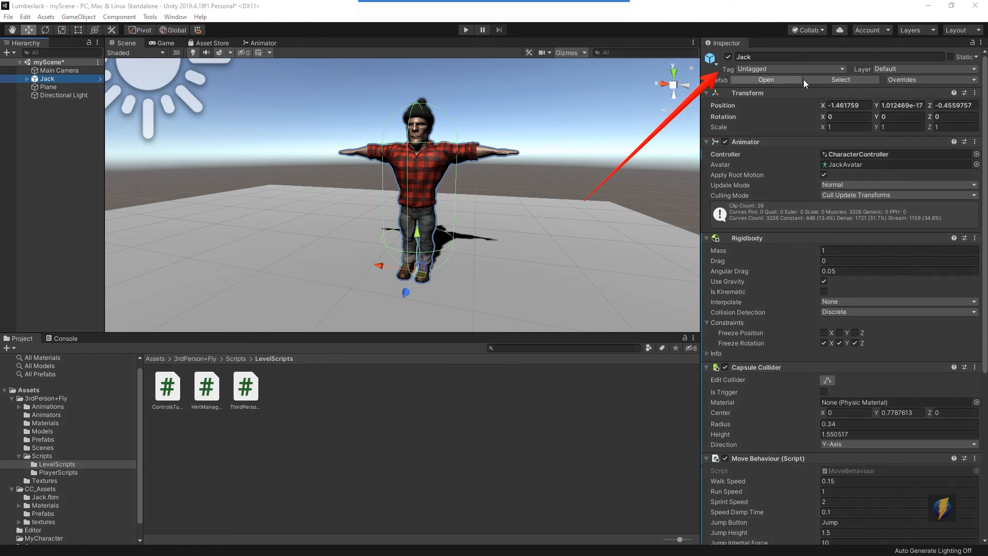
pyautogui.click(843, 70)
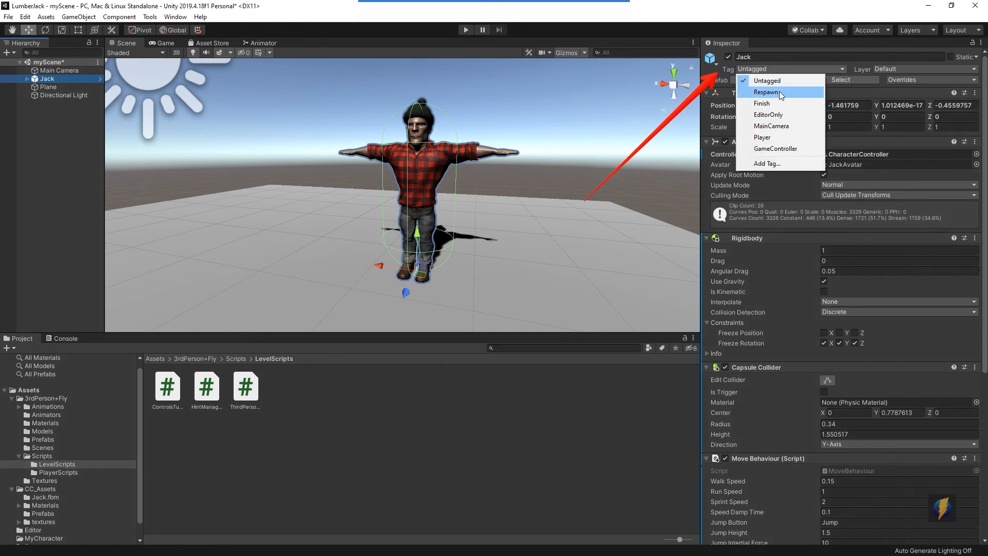
pyautogui.click(763, 135)
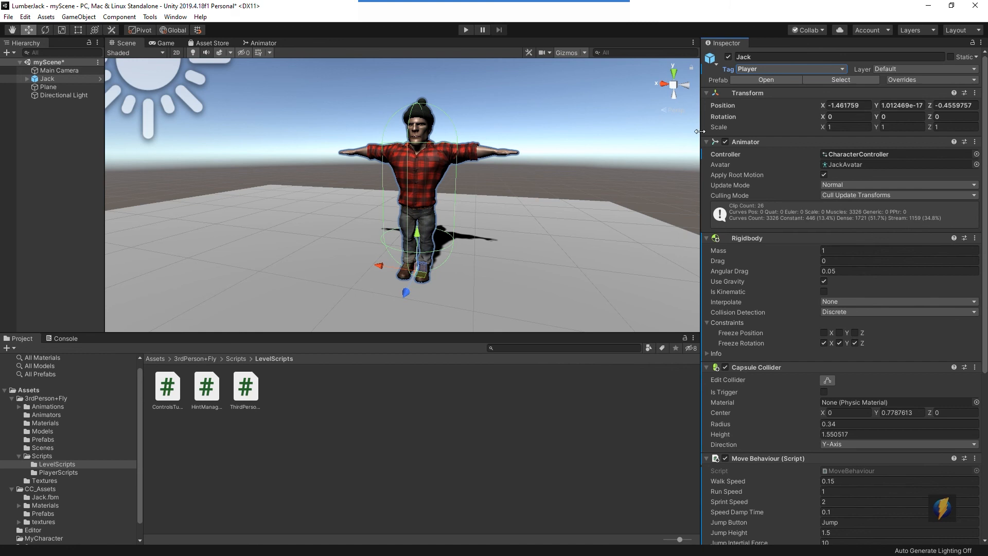
# Step: Turn off Freeze Rotation on the X, Y and Z axes of Jack's Rigidbody
pyautogui.moveTo(570, 3)
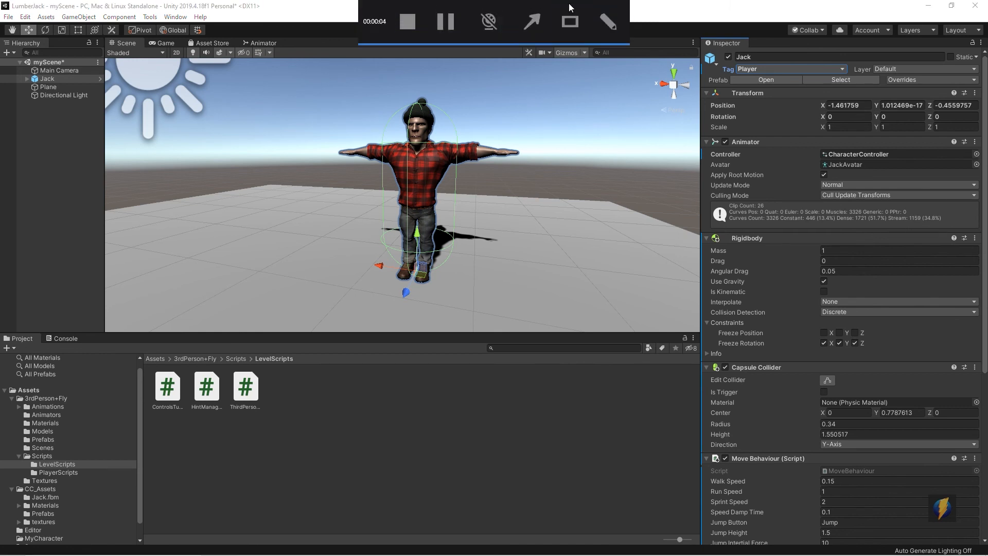
pyautogui.click(532, 21)
pyautogui.moveTo(638, 172)
pyautogui.mouseDown()
pyautogui.moveTo(690, 225)
pyautogui.moveTo(746, 234)
pyautogui.moveTo(722, 342)
pyautogui.moveTo(857, 341)
pyautogui.moveTo(814, 338)
pyautogui.mouseUp()
pyautogui.click(823, 343)
pyautogui.click(839, 343)
pyautogui.click(855, 343)
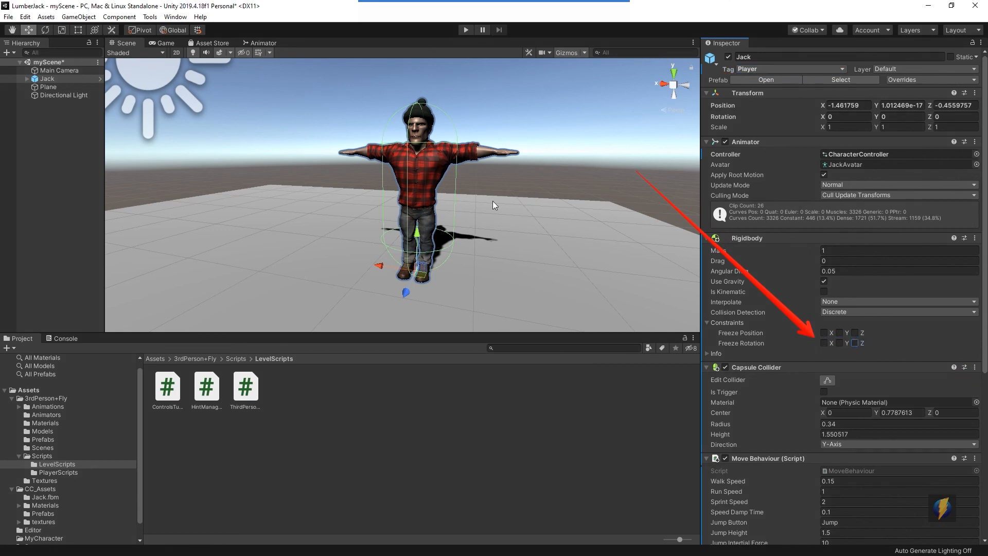
# Step: Run the scene to test Jack running and jumping without the rotation constraints, and stop it
pyautogui.click(465, 29)
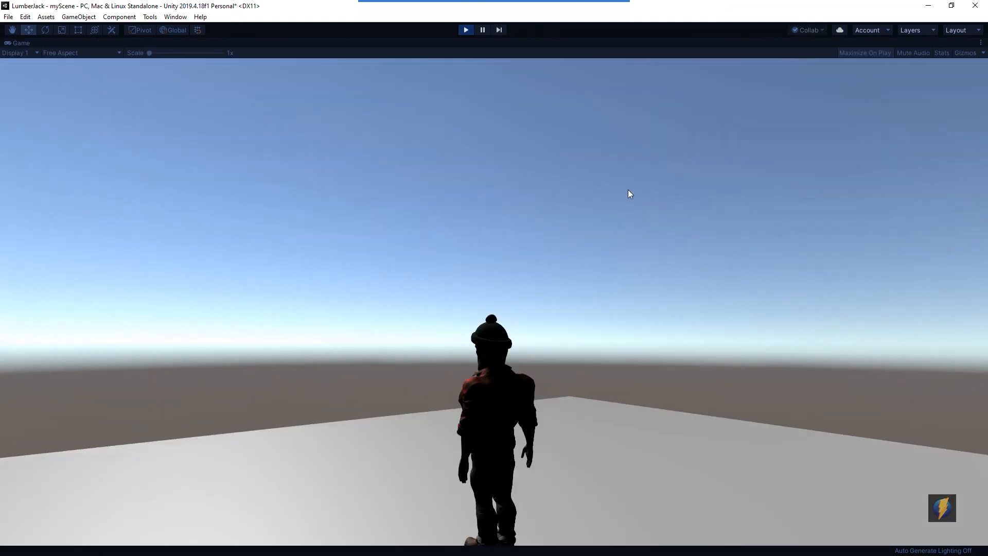
pyautogui.press('w')
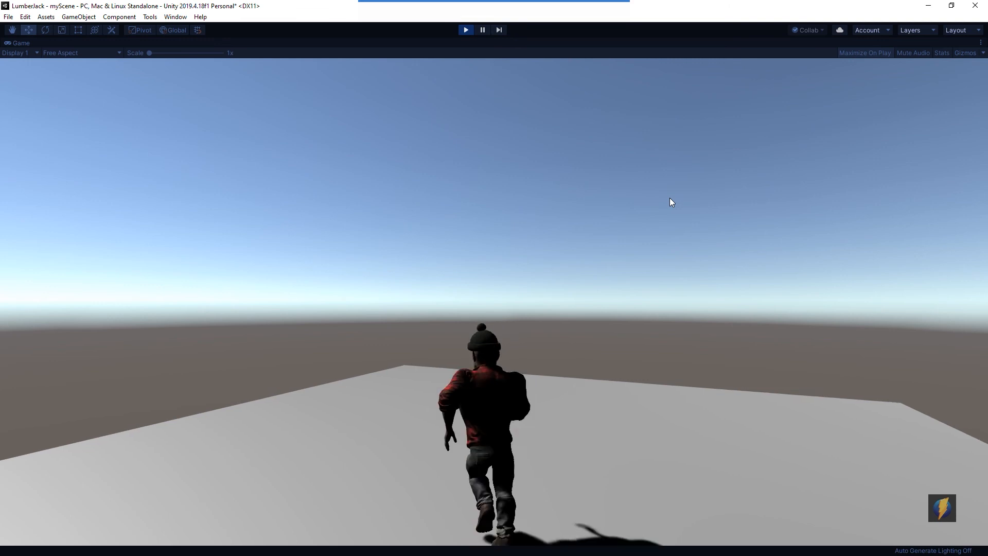
pyautogui.press('space')
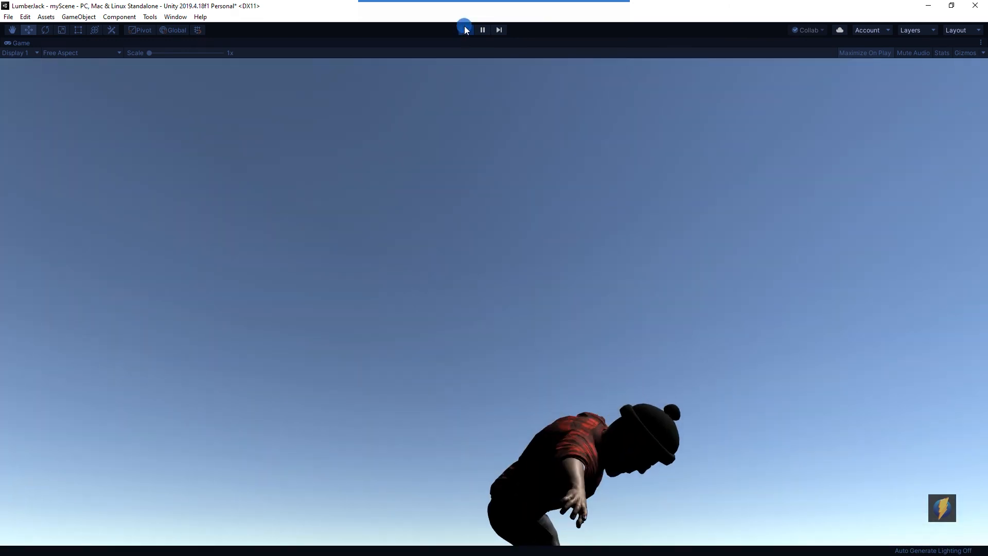
pyautogui.click(466, 30)
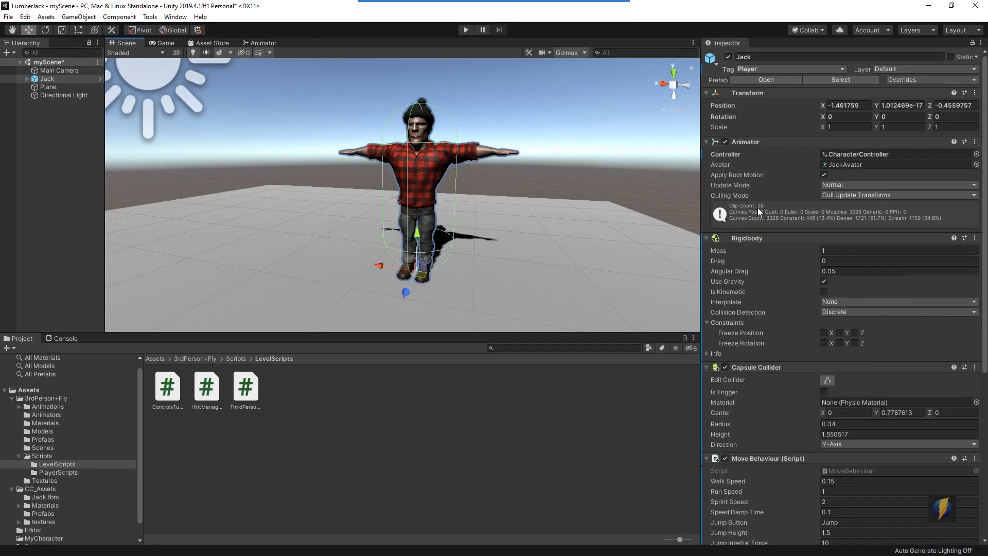
# Step: Turn Freeze Rotation back on for the X, Y and Z axes of Jack's Rigidbody and save the scene
pyautogui.click(824, 343)
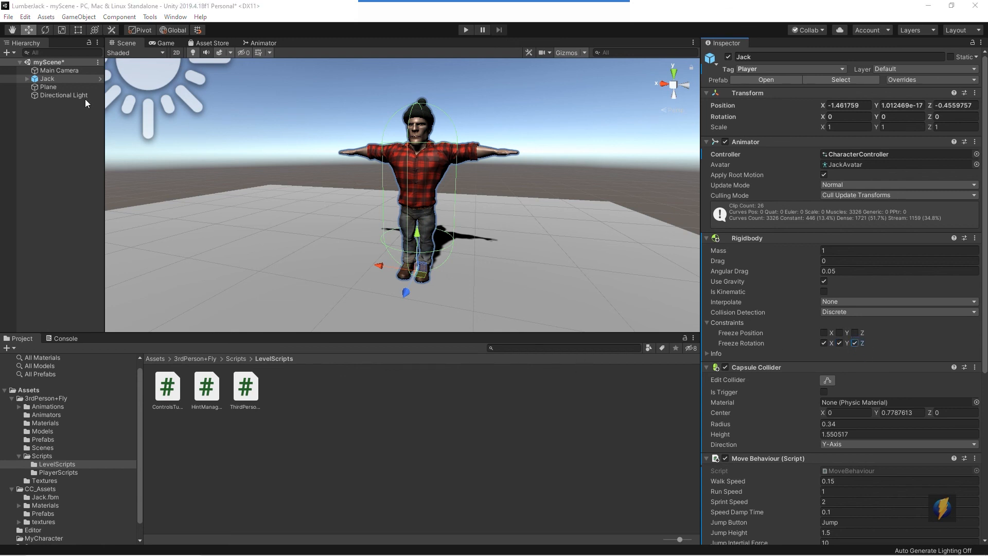
pyautogui.click(8, 17)
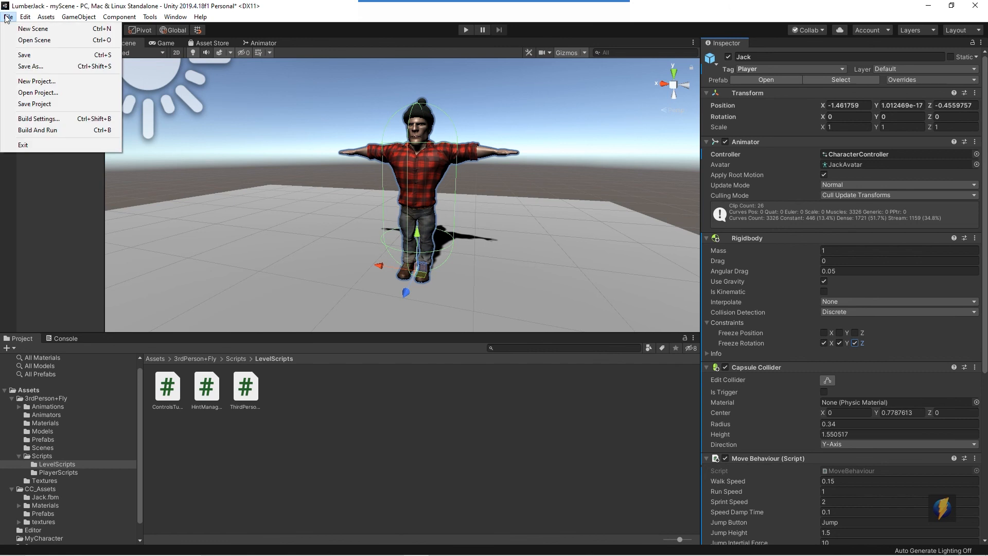
pyautogui.click(23, 55)
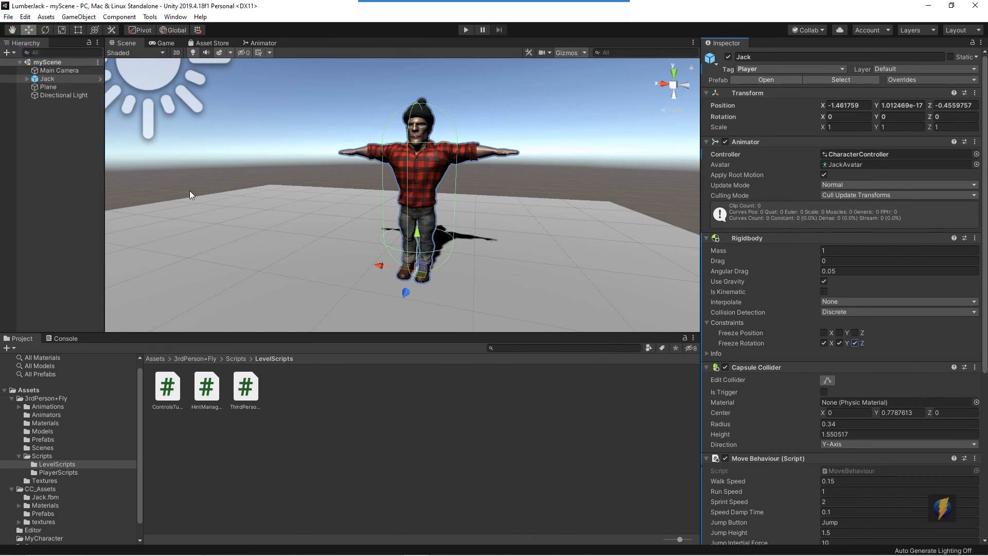
# Step: Collapse the 3rdPerson+Fly folder and apply all of Jack's overrides to his prefab
pyautogui.click(19, 457)
pyautogui.click(11, 398)
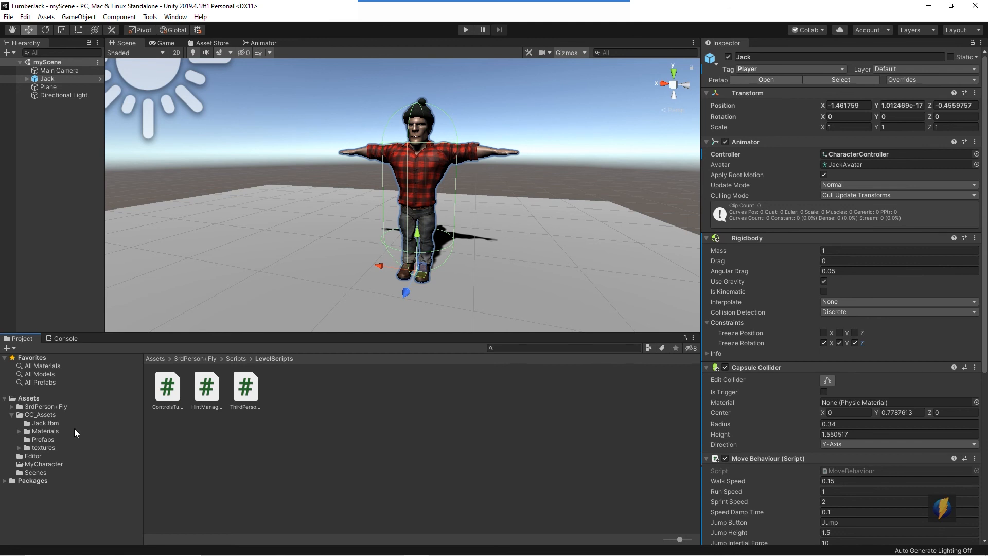
pyautogui.click(51, 79)
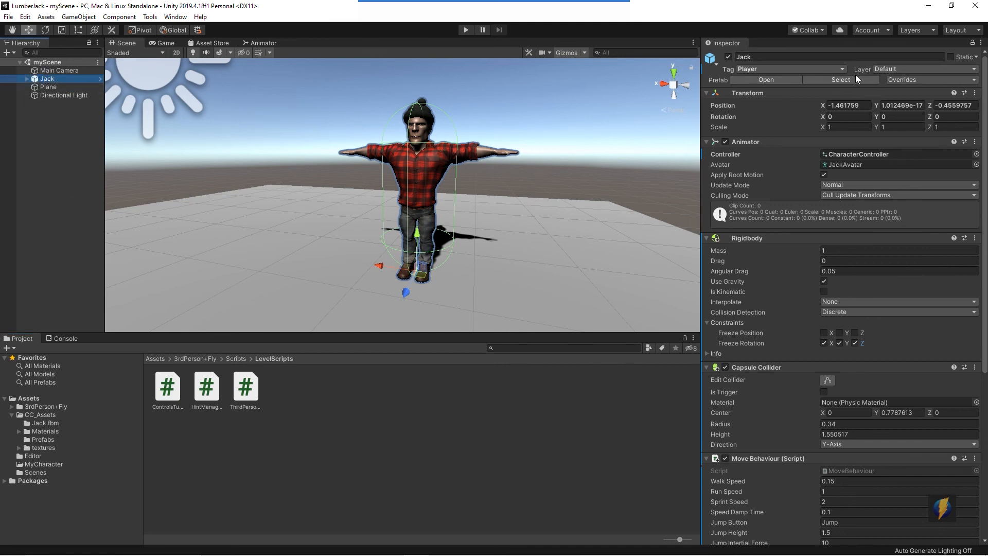
pyautogui.click(973, 81)
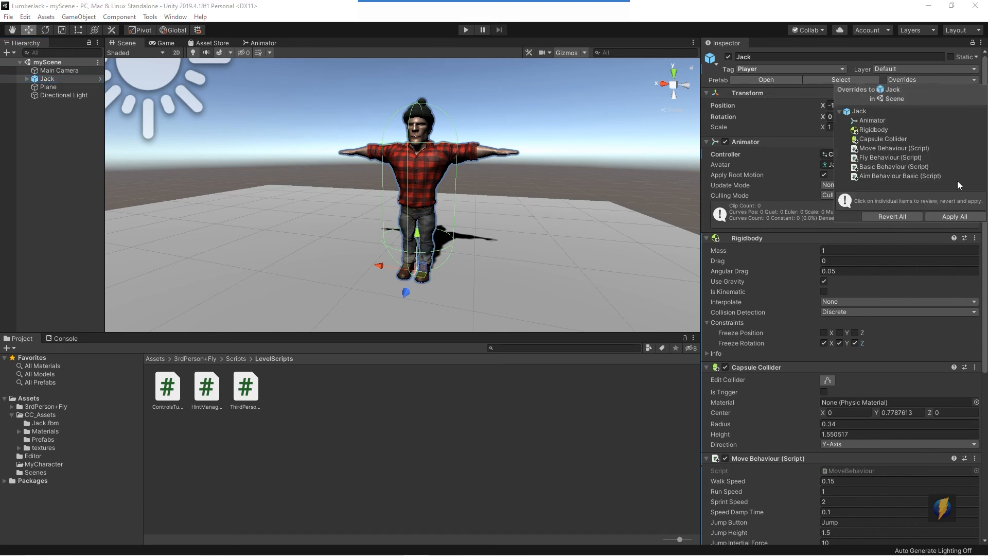
pyautogui.click(949, 217)
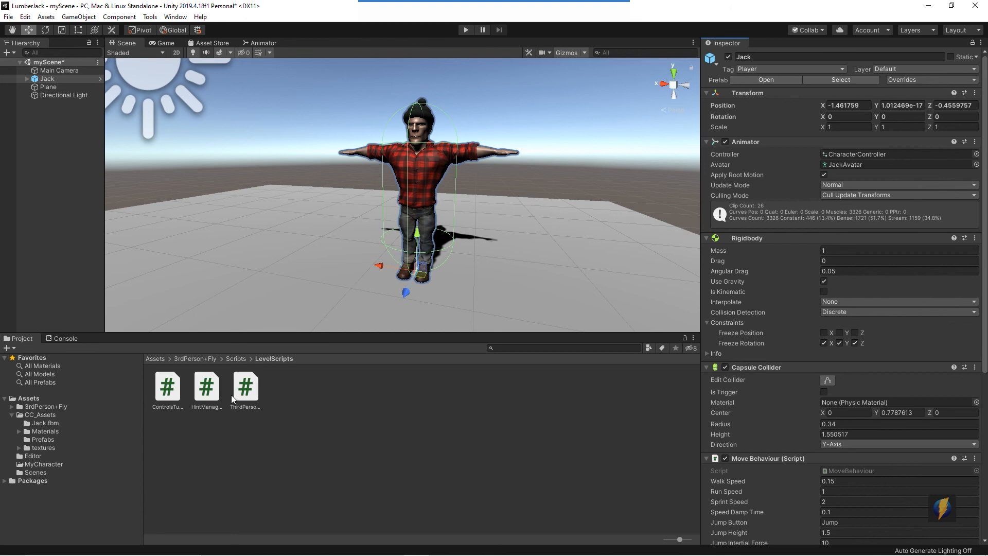
# Step: Examine the components of the Jack prefab in the CC_Assets Prefabs folder
pyautogui.click(42, 440)
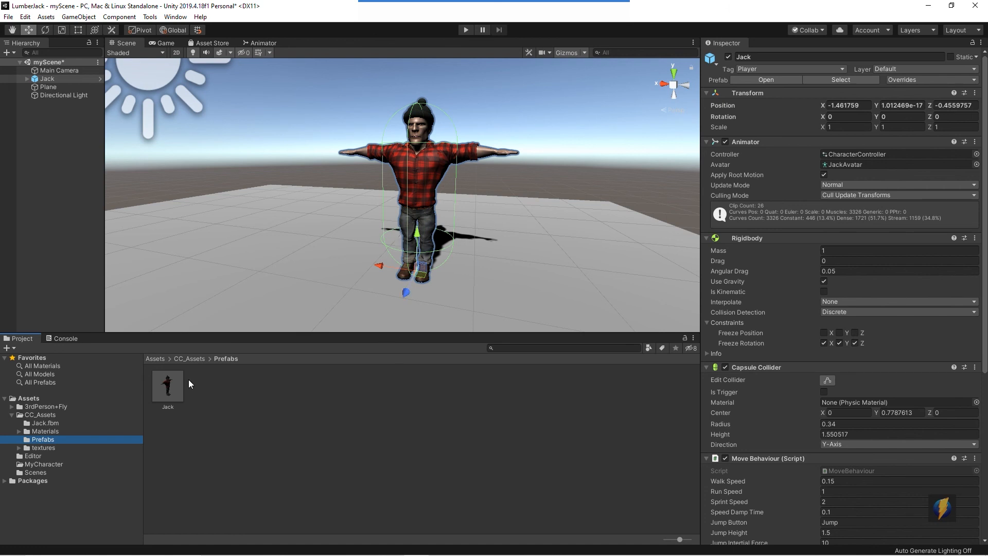
pyautogui.click(168, 385)
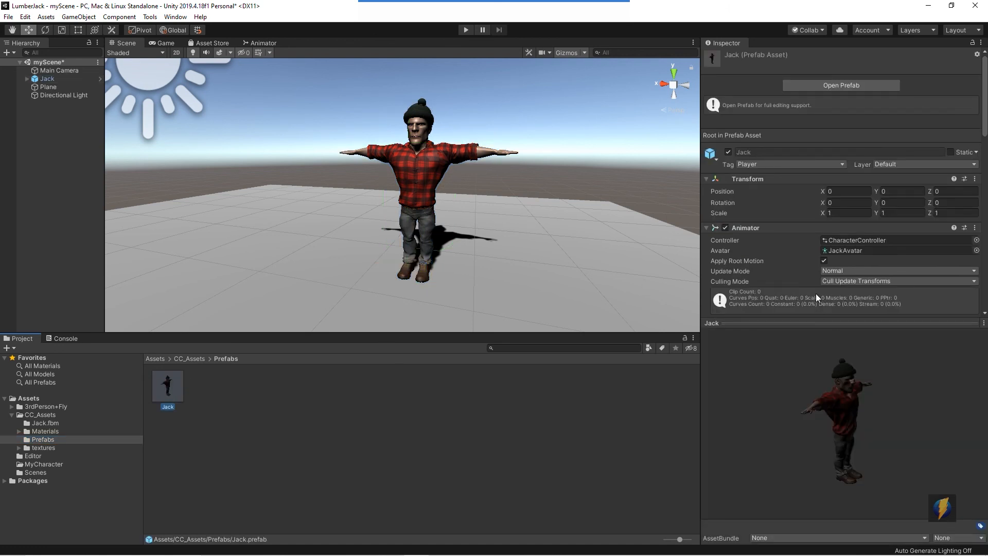
pyautogui.scroll(-10, 817, 294)
pyautogui.scroll(8, 813, 285)
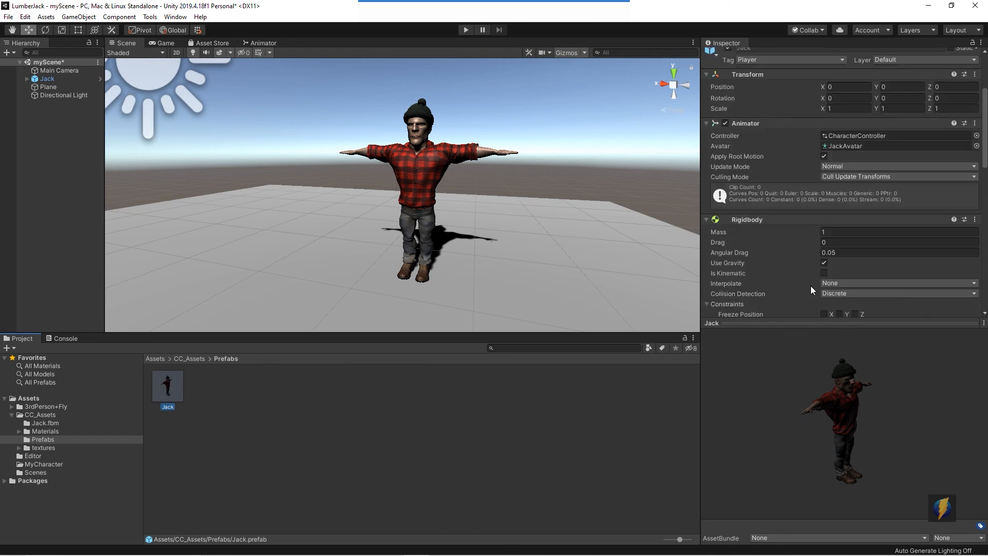
# Step: Open the 3rdPerson+Fly demo scene from the 3rdPerson+Fly Scenes folder, saving the changes to myScene
pyautogui.scroll(3, 811, 285)
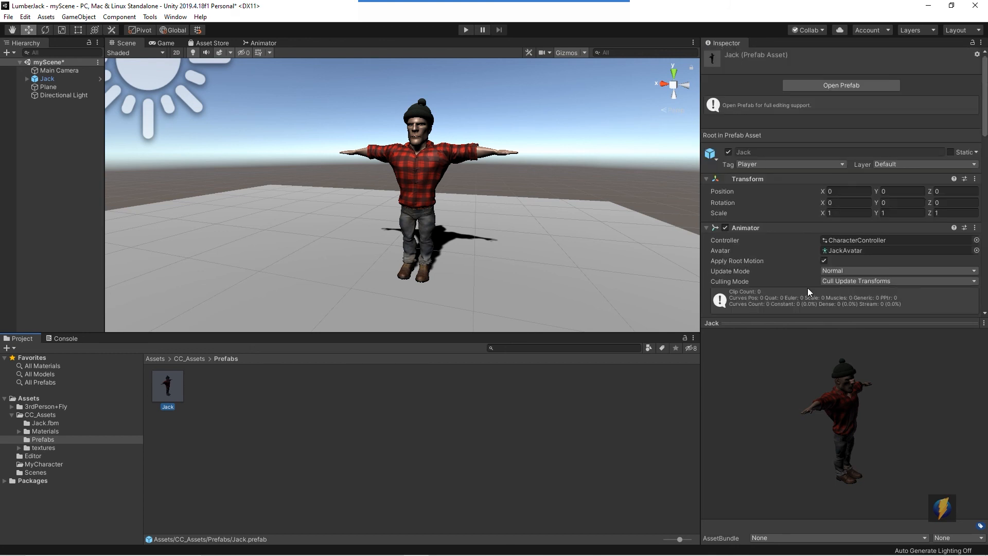
pyautogui.click(12, 406)
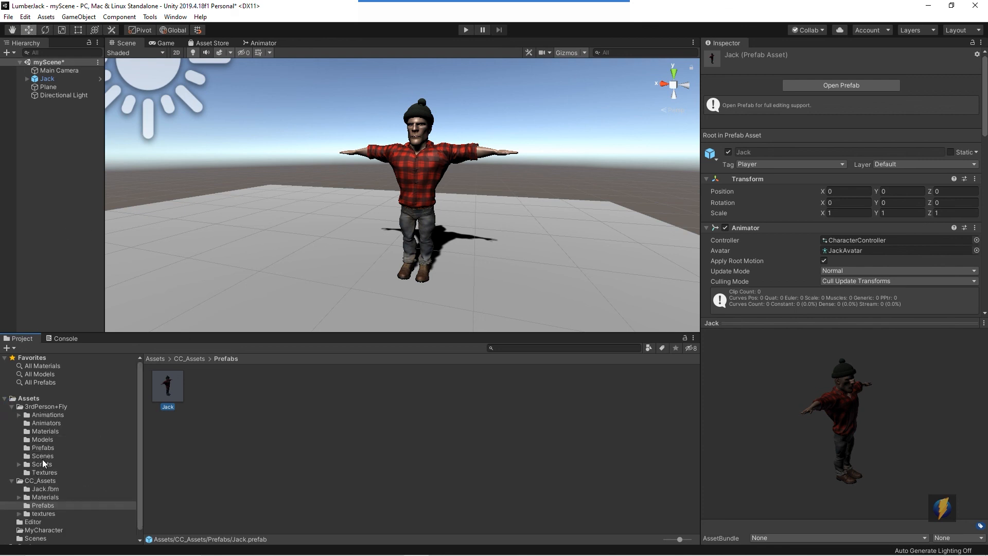
pyautogui.click(43, 456)
pyautogui.doubleClick(166, 386)
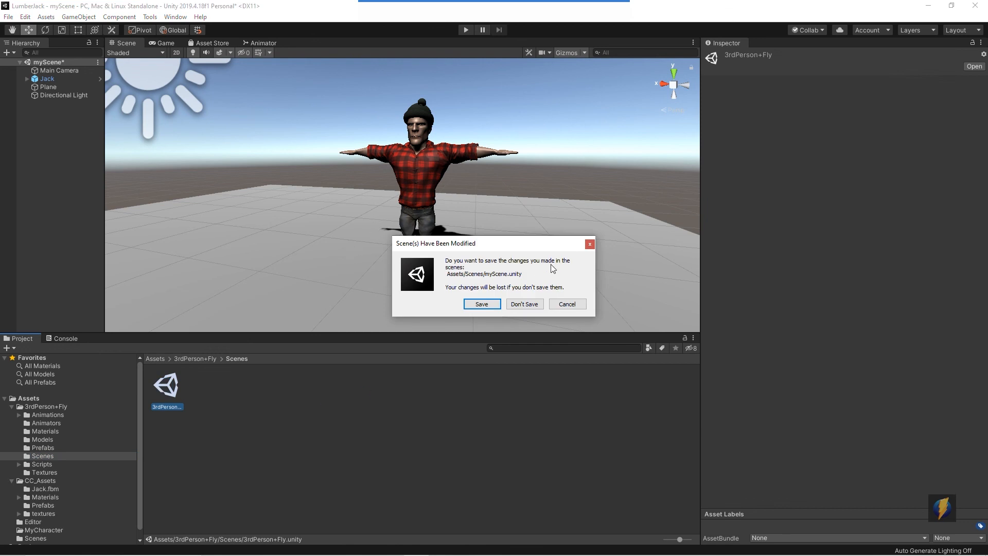
pyautogui.click(482, 304)
# Step: Locate the shadow character in the demo scene and delete it
pyautogui.moveTo(421, 204); pyautogui.dragTo(172, 152, button='right')
pyautogui.doubleClick(52, 70)
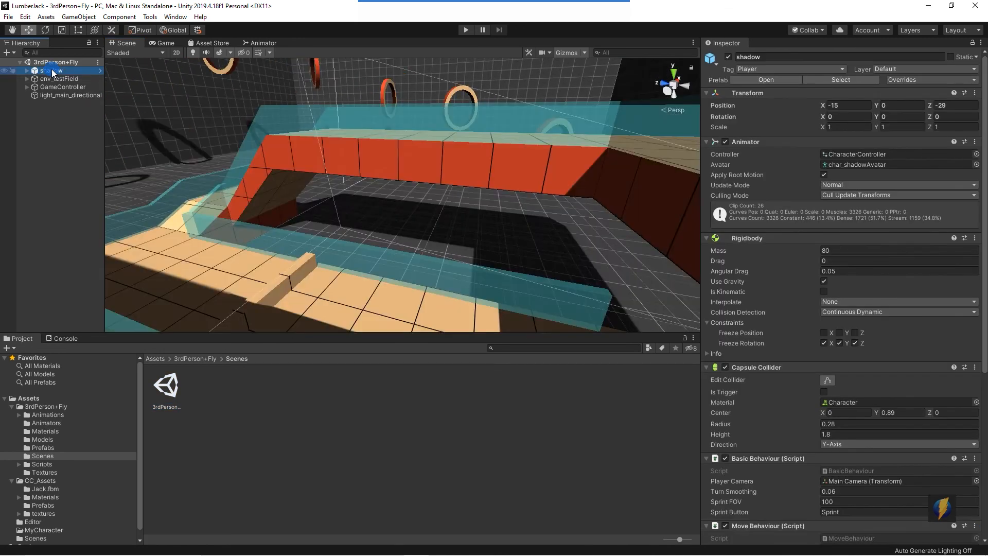
pyautogui.moveTo(505, 172); pyautogui.dragTo(489, 172, button='right')
pyautogui.moveTo(620, 163); pyautogui.dragTo(621, 165, button='right')
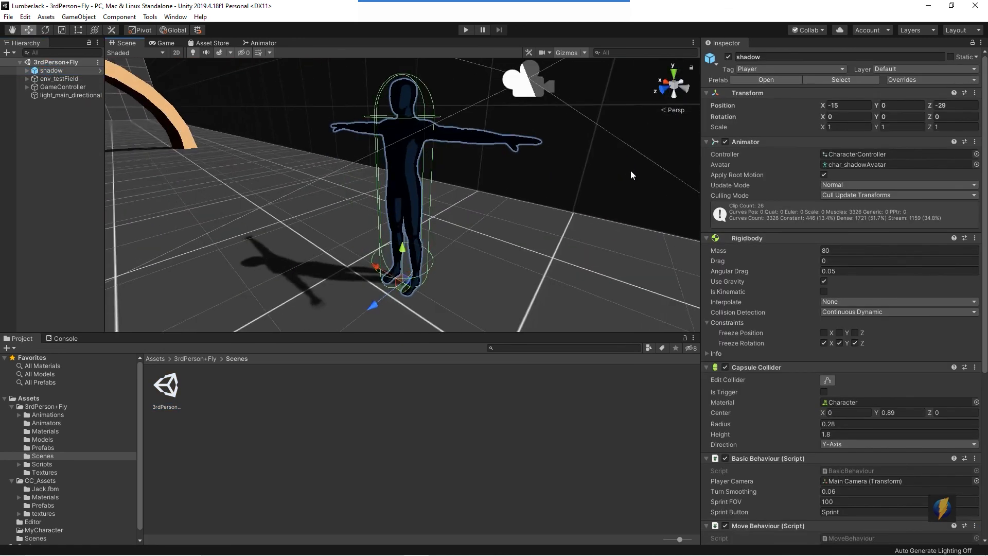
pyautogui.press('Delete')
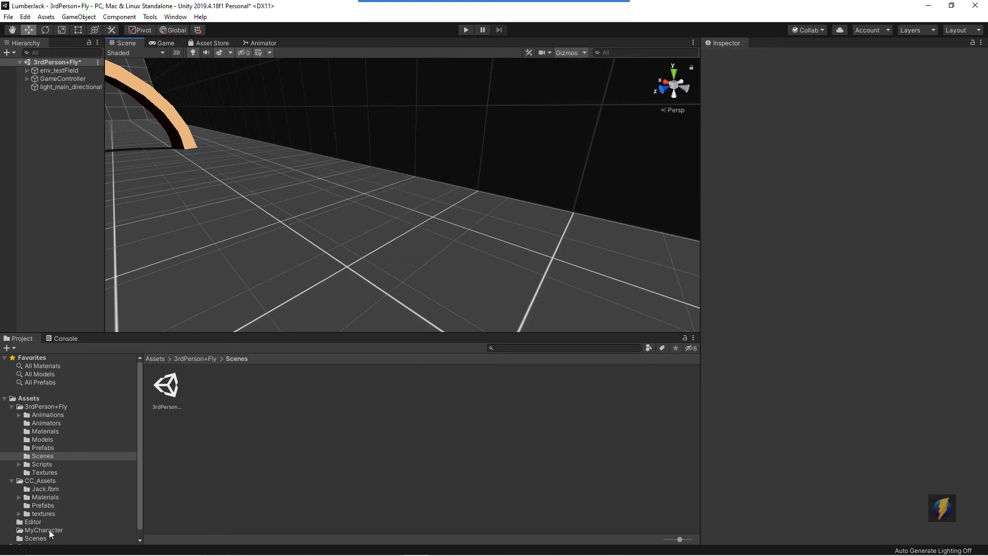
# Step: Place the Jack prefab from CC_Assets Prefabs on the floor where the shadow character stood and expand its child objects
pyautogui.scroll(-1, 58, 514)
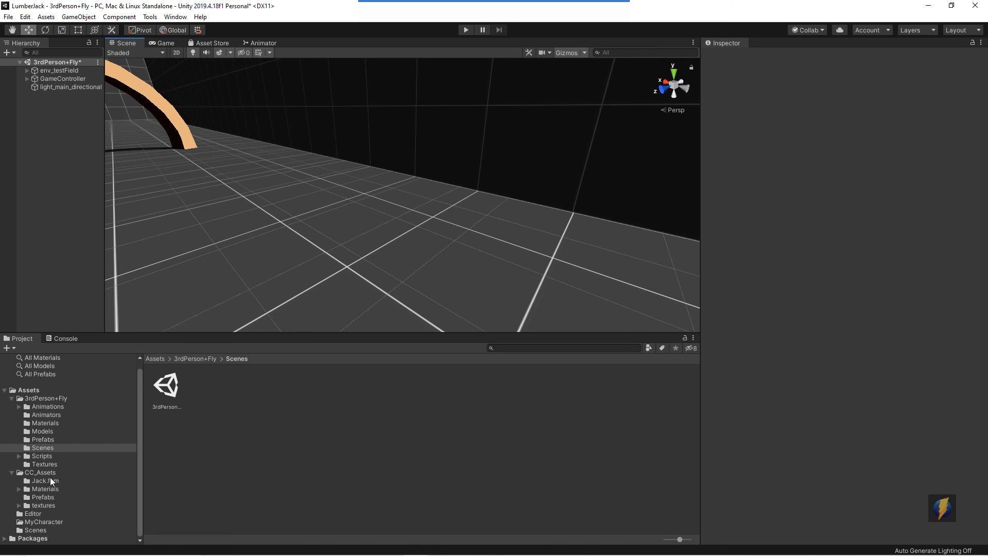
pyautogui.click(50, 497)
pyautogui.moveTo(166, 382); pyautogui.dragTo(410, 258)
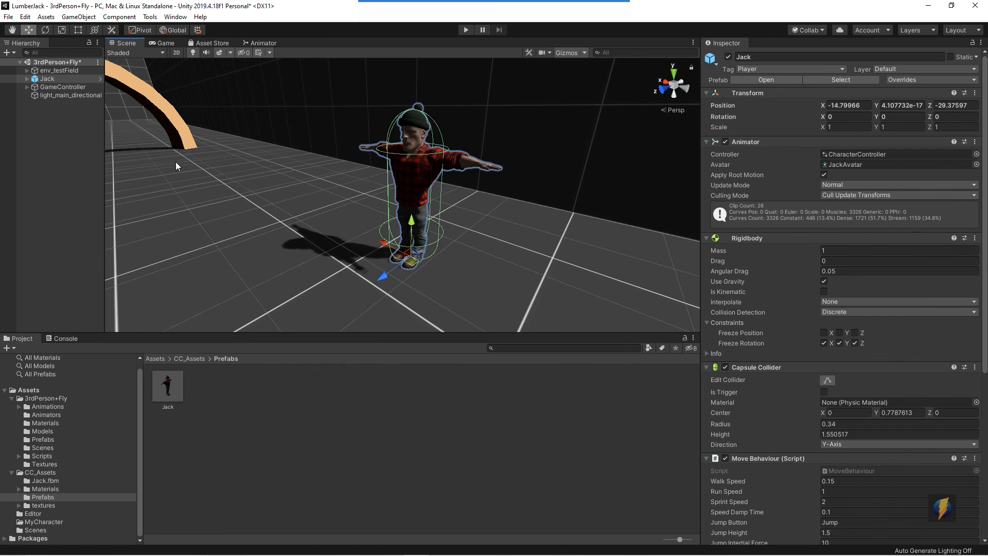
pyautogui.keyDown('alt'); pyautogui.moveTo(382, 230); pyautogui.dragTo(283, 206); pyautogui.keyUp('alt')
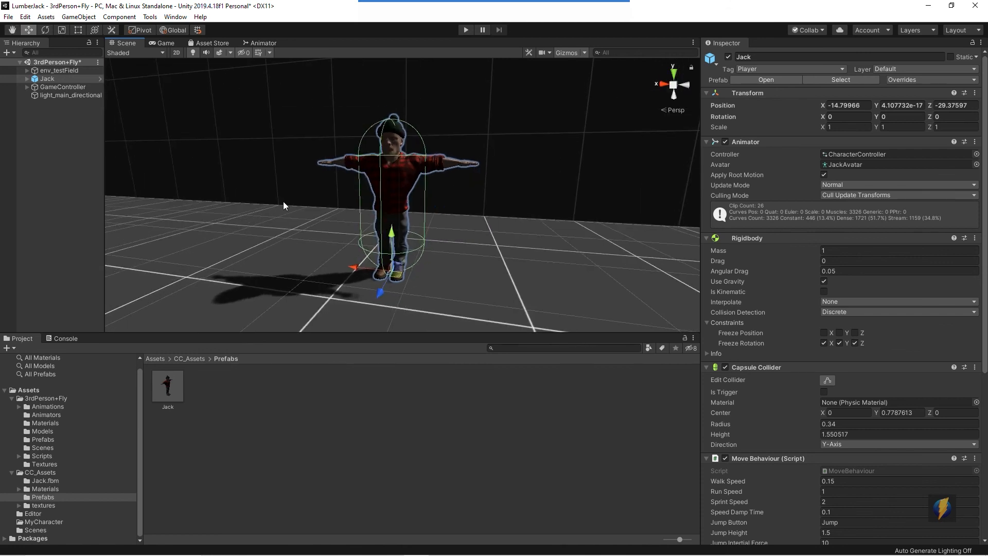
pyautogui.click(26, 79)
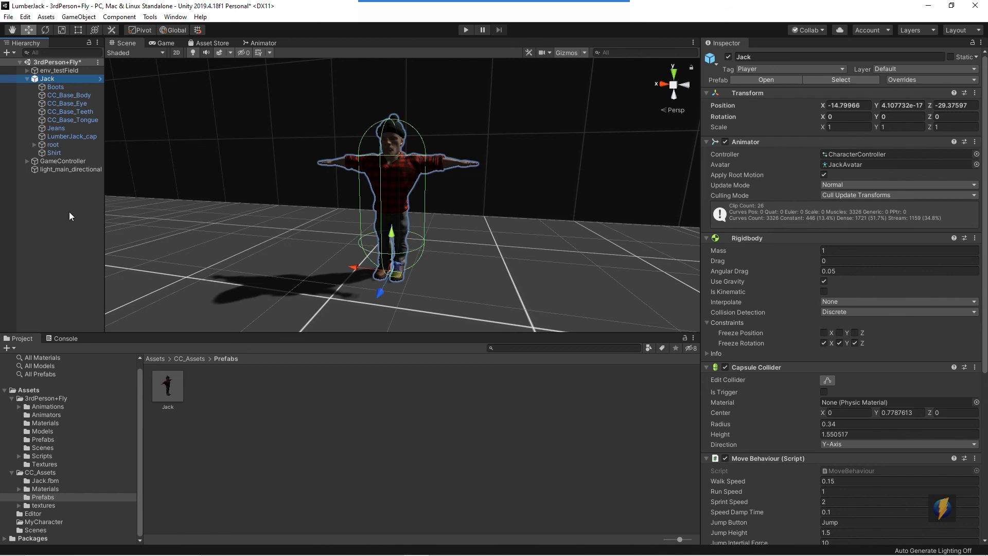
# Step: Add a new camera at the scene's root level, name it myCamera and tag it MainCamera
pyautogui.click(54, 217)
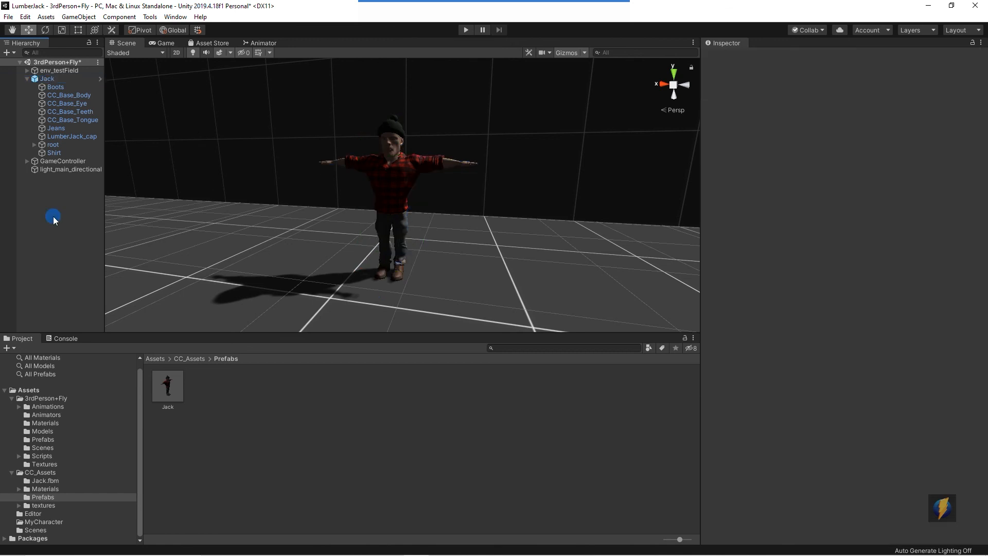
pyautogui.click(78, 17)
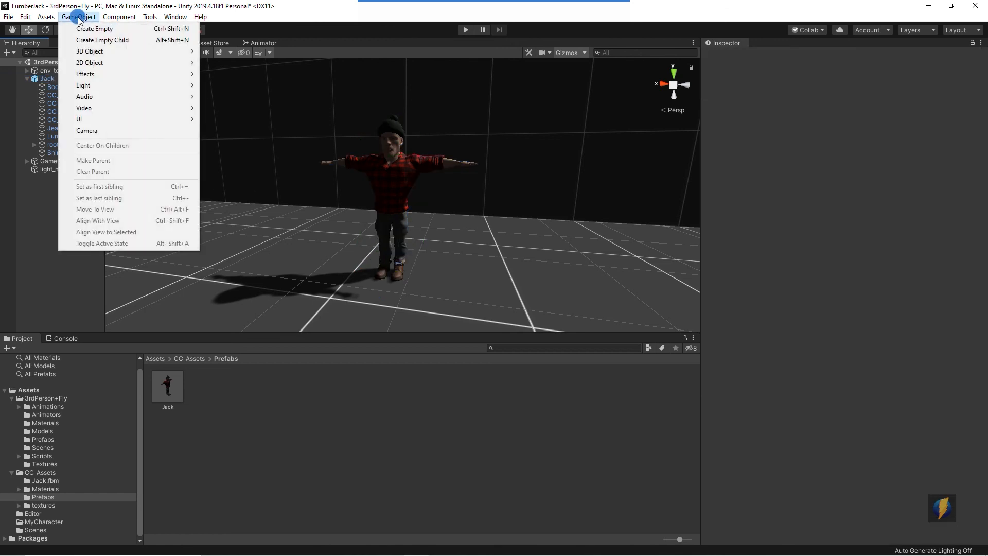
pyautogui.click(106, 132)
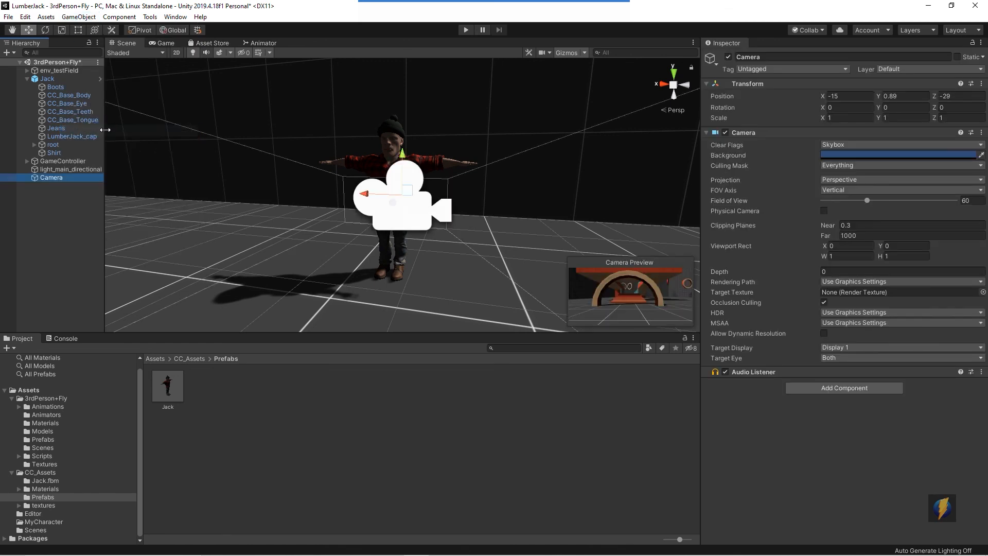
pyautogui.click(767, 59)
pyautogui.write('myCam')
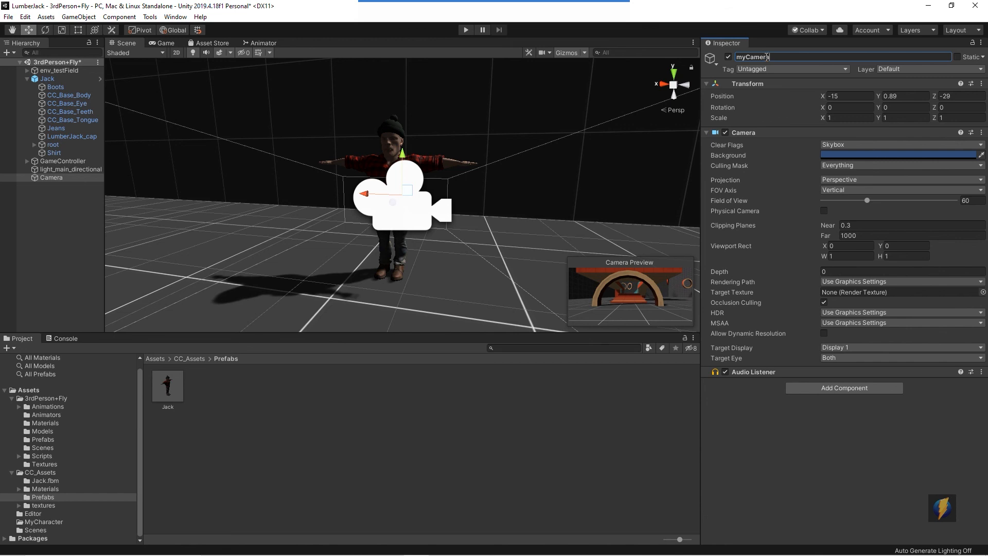
pyautogui.press('Return')
pyautogui.click(844, 69)
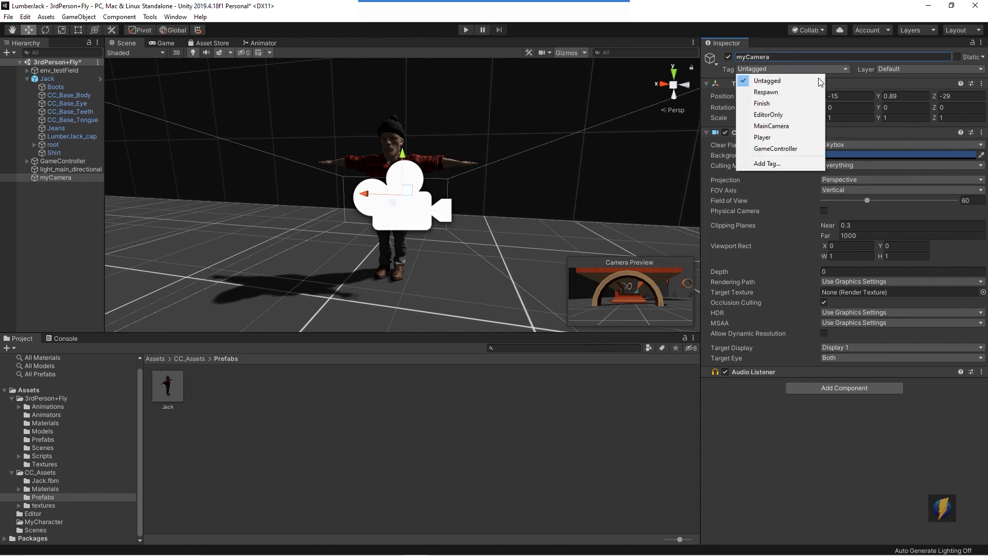
pyautogui.click(772, 126)
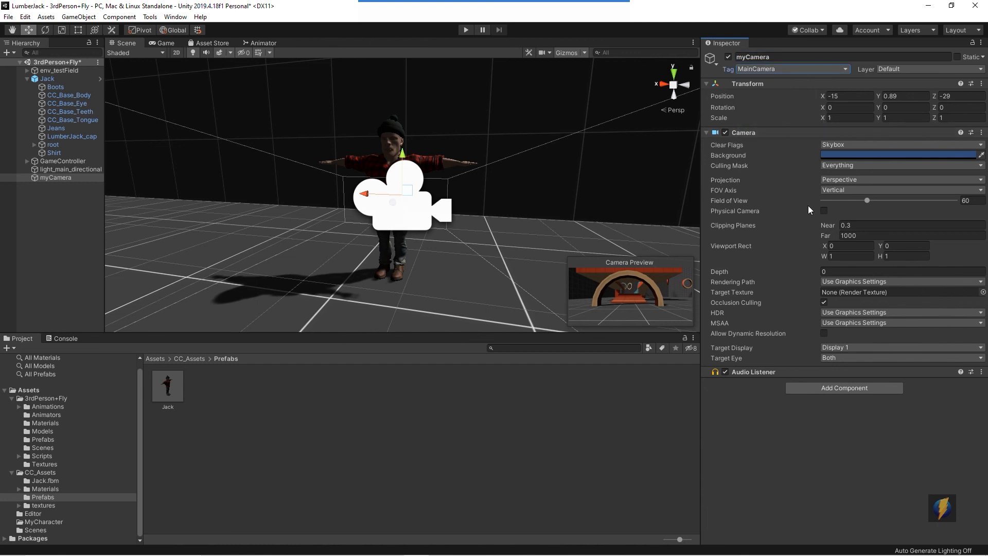
# Step: Attach the ThirdPersonOrbitCamBasic script from LevelScripts to myCamera and assign Jack as its Player
pyautogui.click(42, 456)
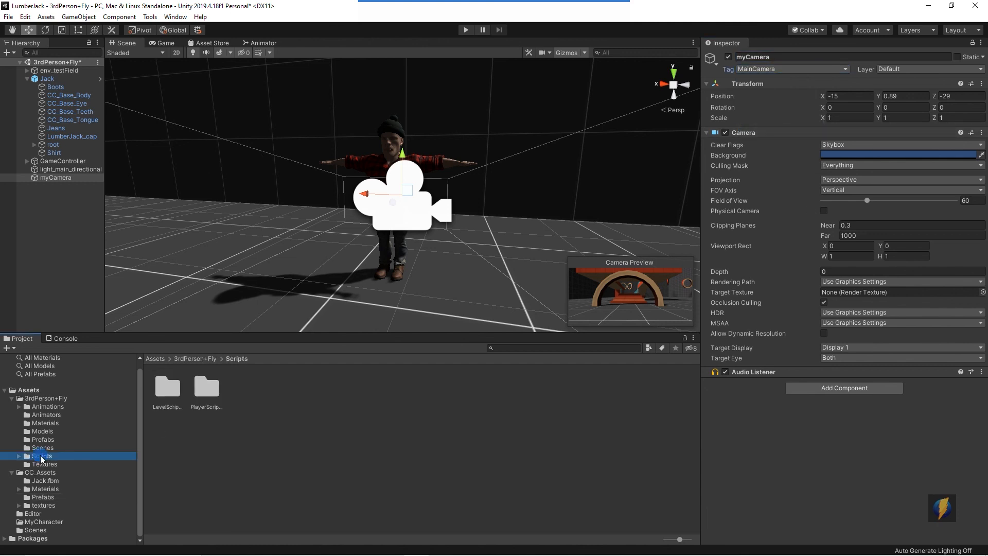
pyautogui.doubleClick(168, 389)
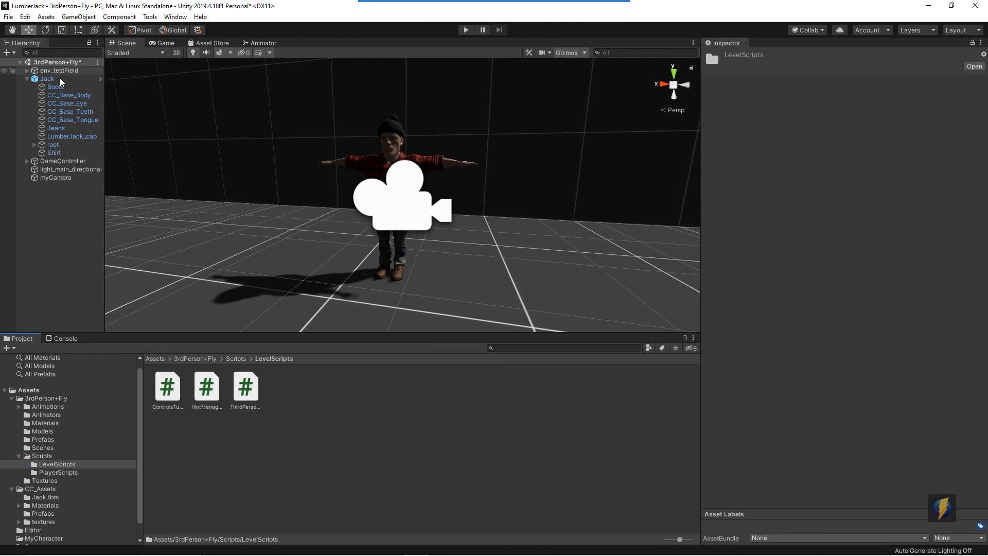
pyautogui.click(56, 178)
pyautogui.moveTo(249, 392); pyautogui.dragTo(741, 474)
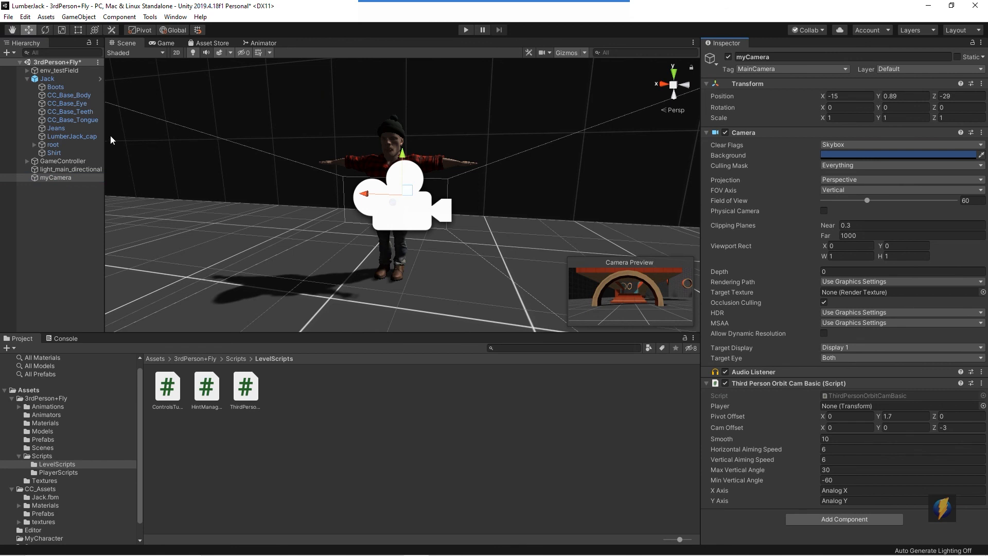
pyautogui.moveTo(47, 79); pyautogui.dragTo(865, 415)
# Step: Assign myCamera as the Player Camera in Jack's Basic Behaviour script
pyautogui.click(483, 166)
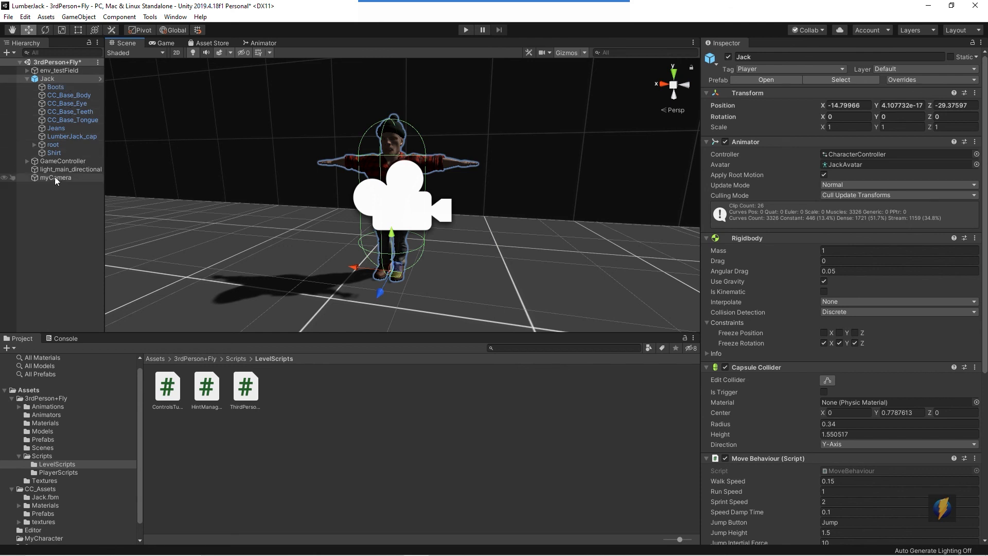
pyautogui.scroll(-5, 843, 368)
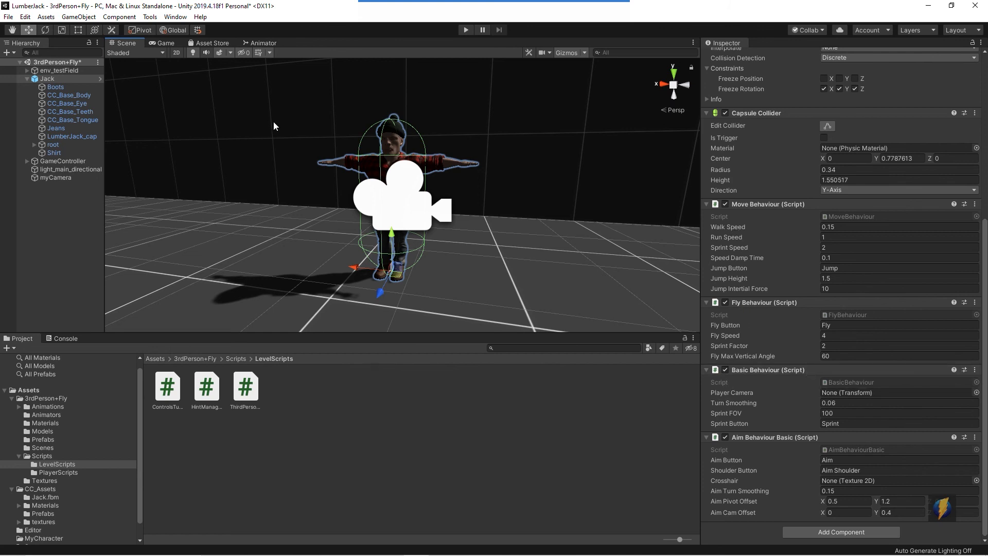
pyautogui.moveTo(51, 177); pyautogui.dragTo(855, 393)
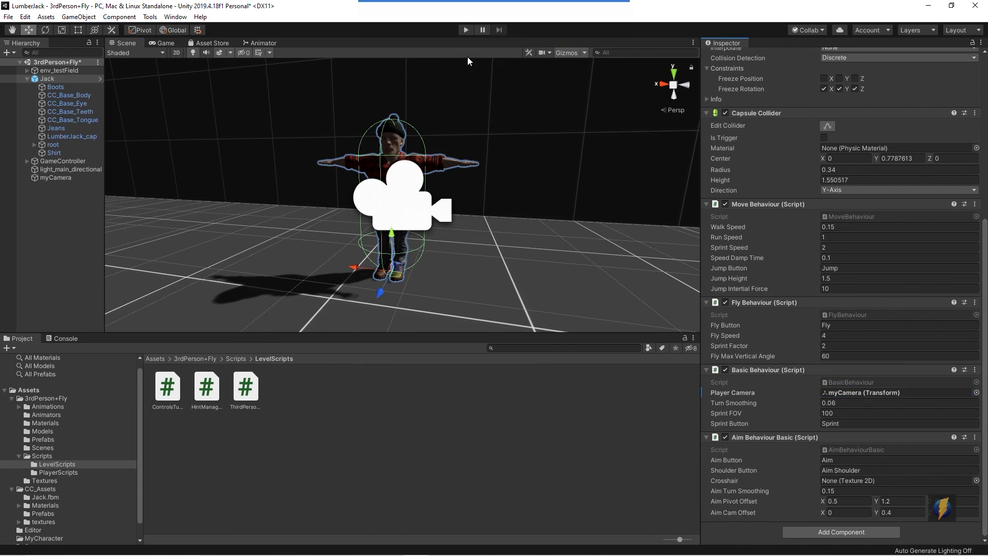
# Step: Run the demo scene to test Jack running, jumping and flying through the course, and stop it
pyautogui.click(466, 30)
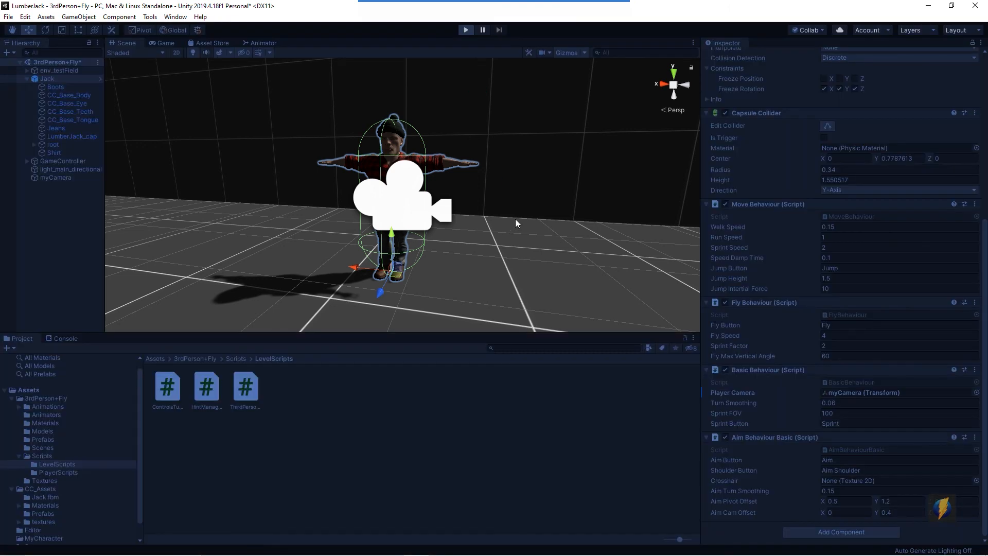
pyautogui.press('w')
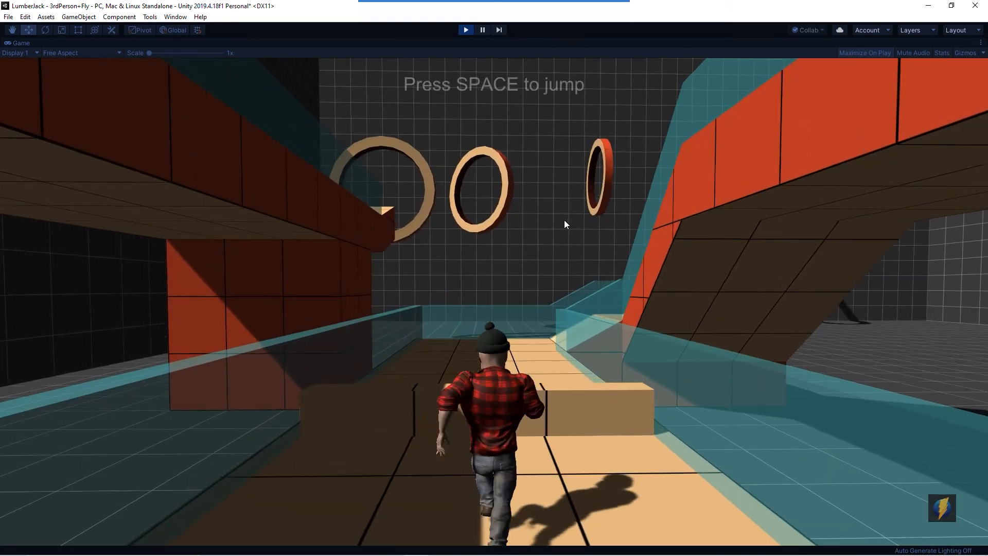
pyautogui.press('space')
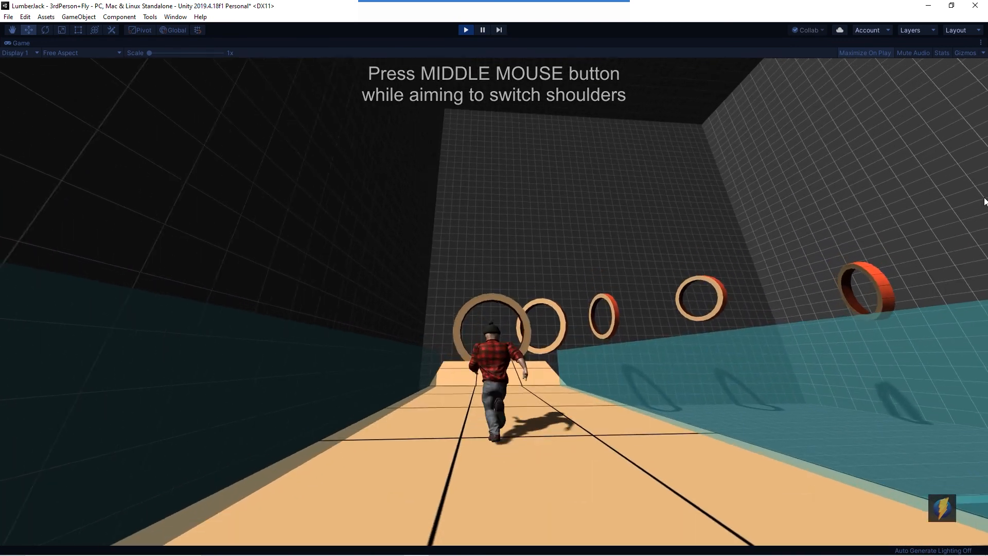
pyautogui.press('f')
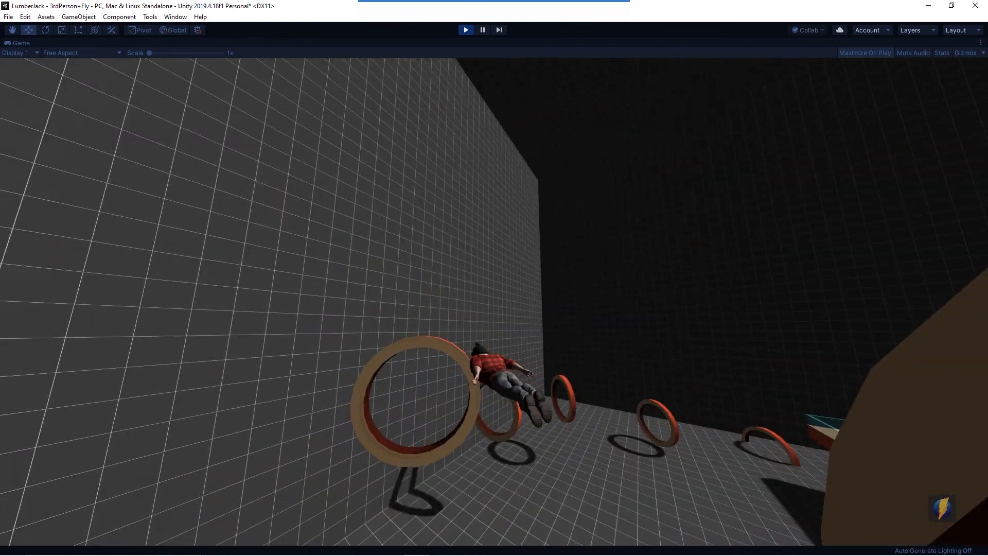
pyautogui.press('f')
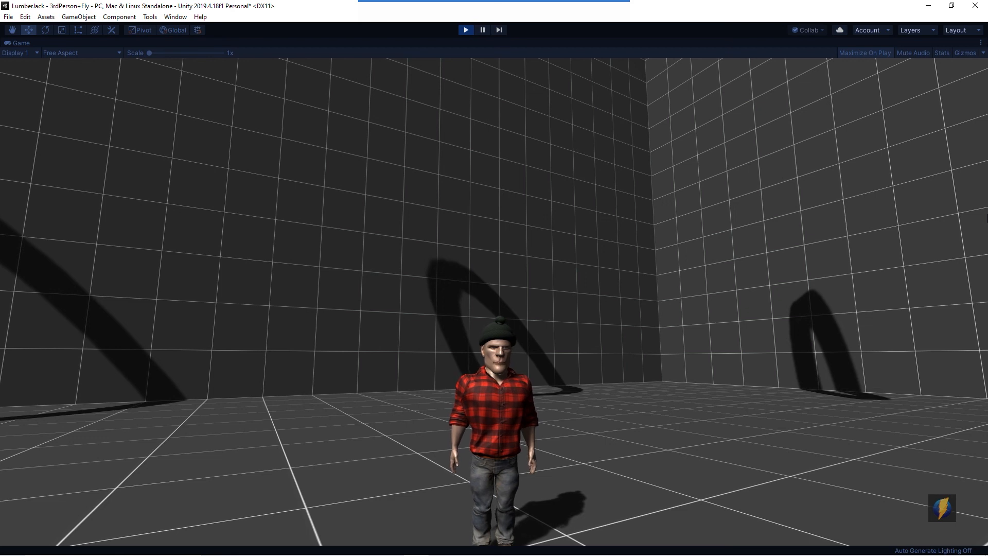
pyautogui.press('f')
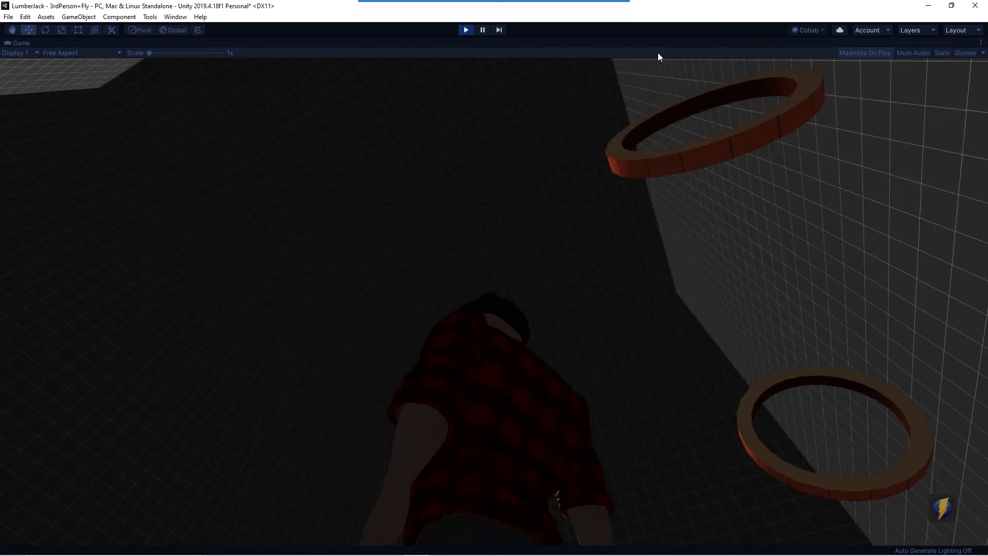
pyautogui.click(466, 30)
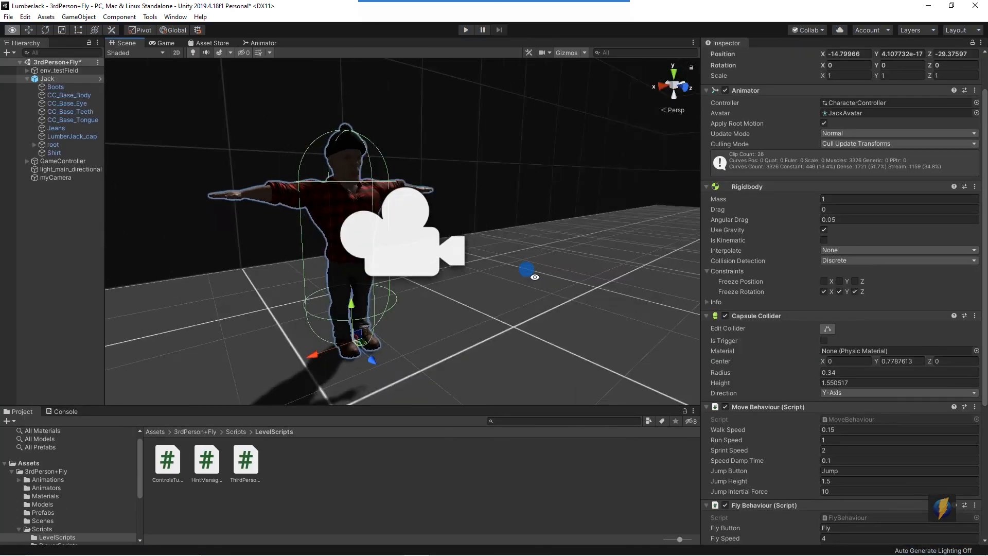
# Step: Examine the jump_start, Locomotion, Idle and Fall states in the Base Layer of Jack's Animator controller
pyautogui.keyDown('alt'); pyautogui.moveTo(281, 282); pyautogui.dragTo(577, 257); pyautogui.keyUp('alt')
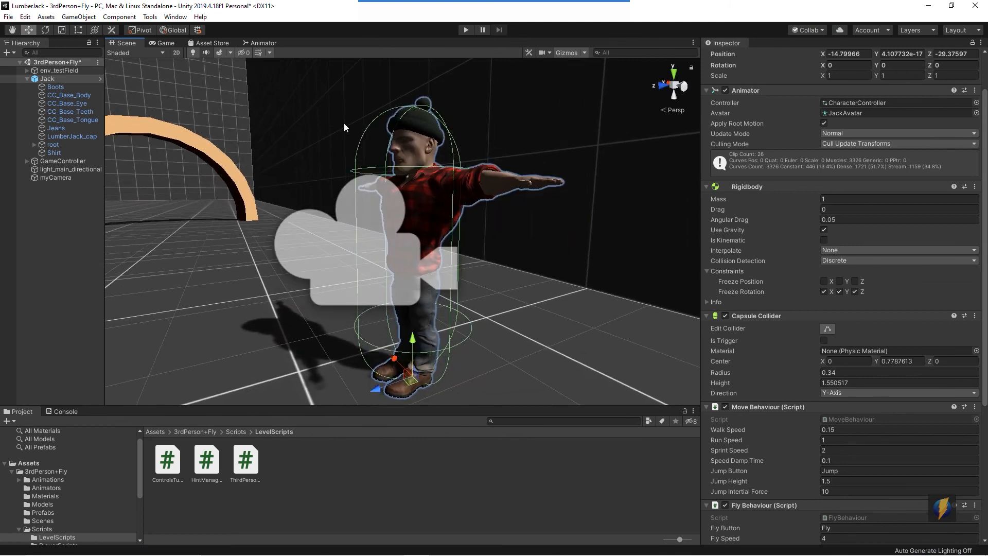
pyautogui.click(263, 43)
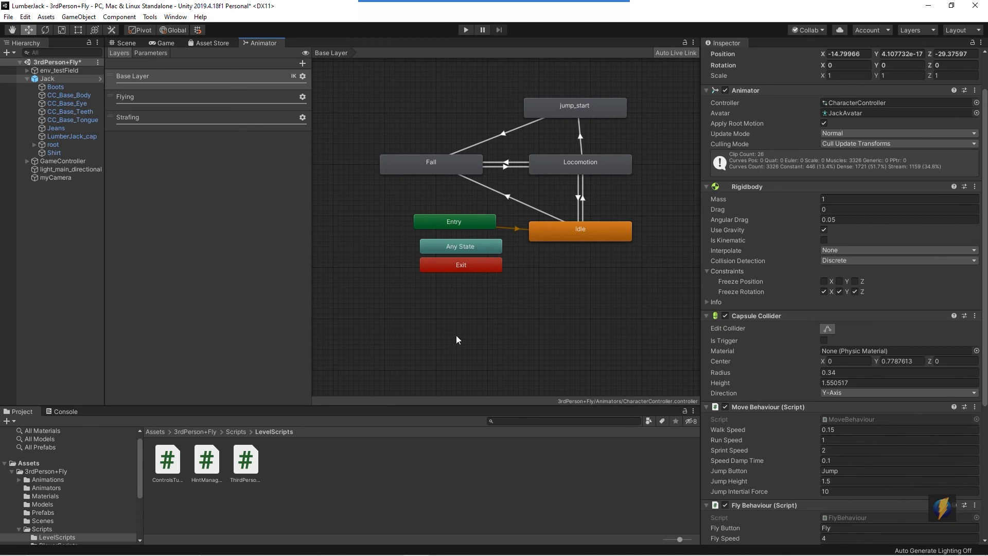
pyautogui.moveTo(491, 328); pyautogui.dragTo(478, 353, button='middle')
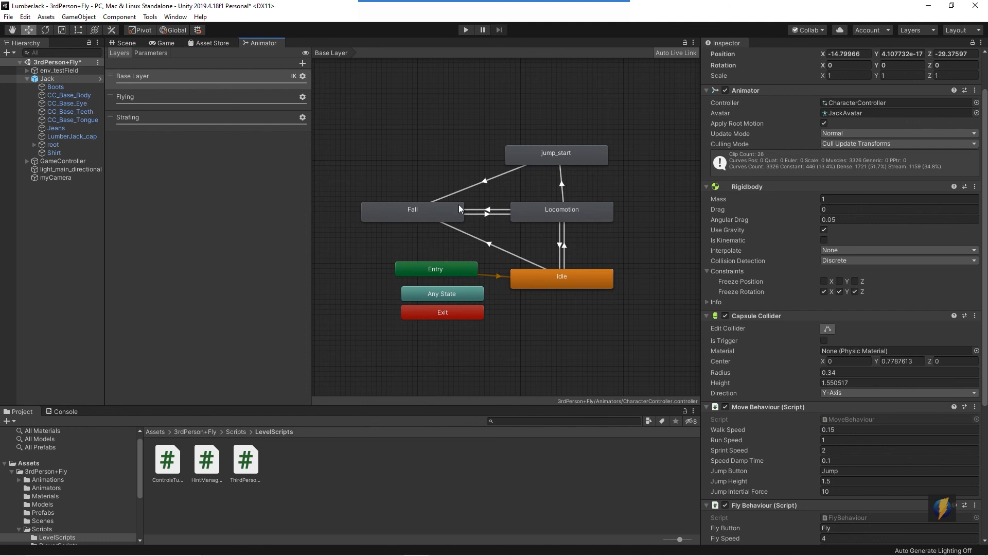
pyautogui.click(556, 153)
pyautogui.click(554, 208)
pyautogui.click(561, 278)
pyautogui.click(437, 216)
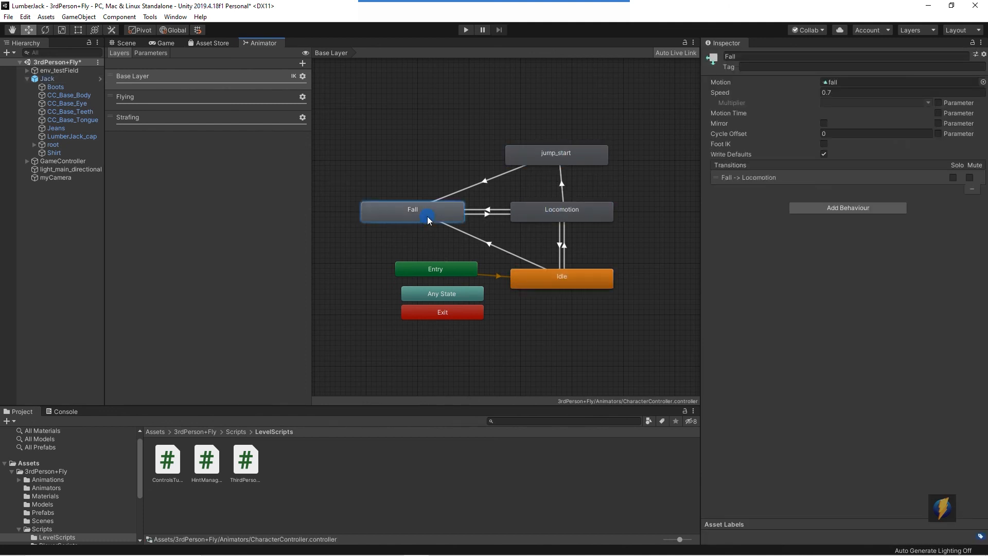
pyautogui.click(556, 153)
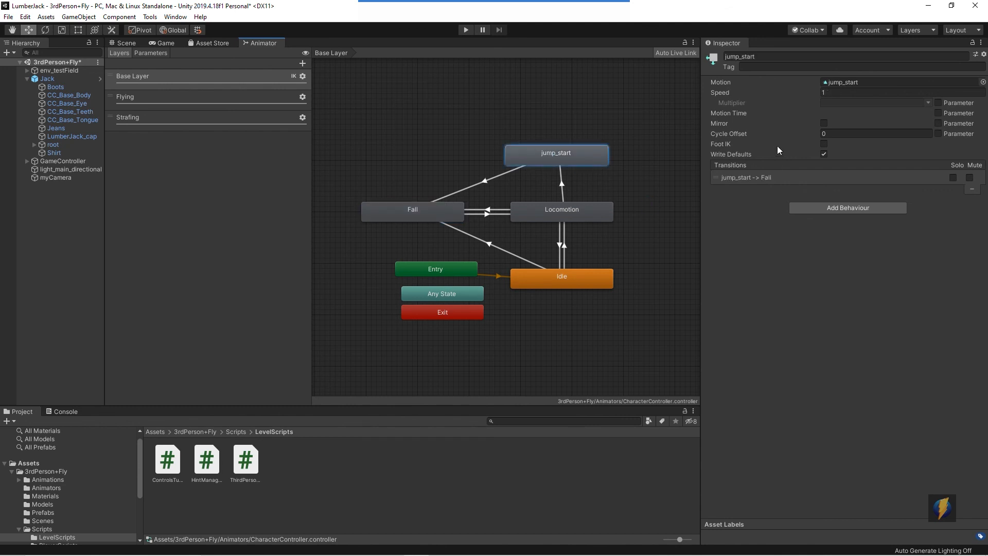
# Step: Inspect the transitions between the Animator states, including Idle to Locomotion and back, and return to the Scene view of Jack
pyautogui.click(561, 184)
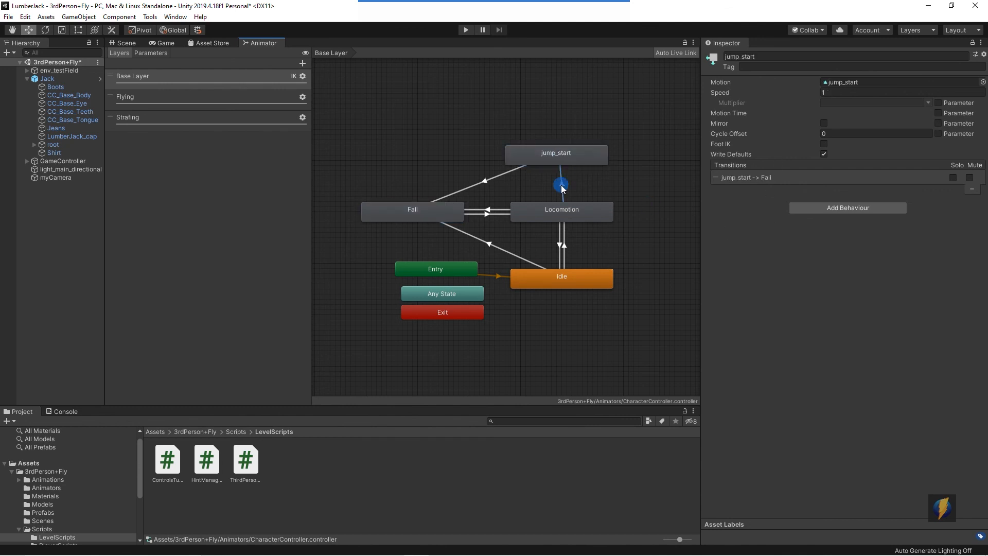
pyautogui.click(487, 182)
pyautogui.click(564, 243)
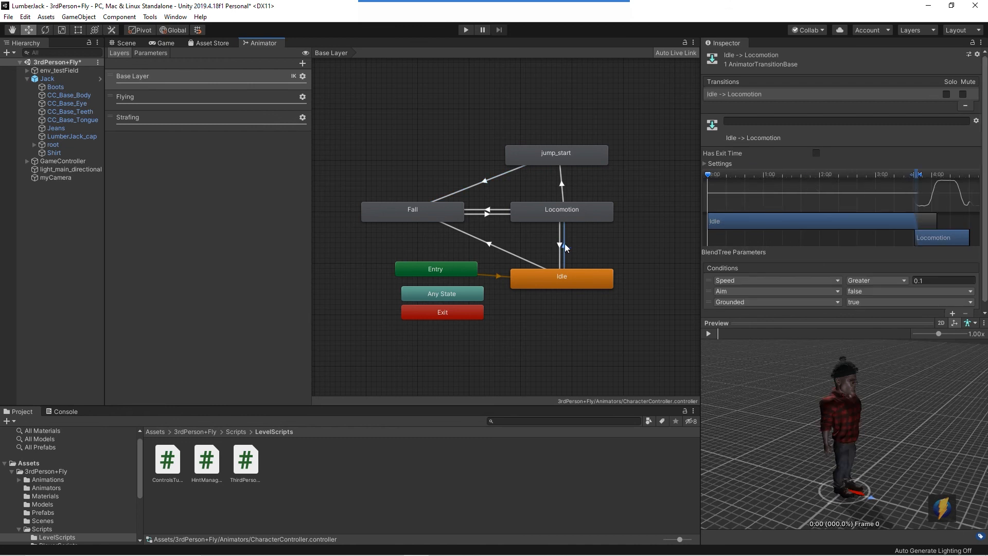
pyautogui.click(560, 244)
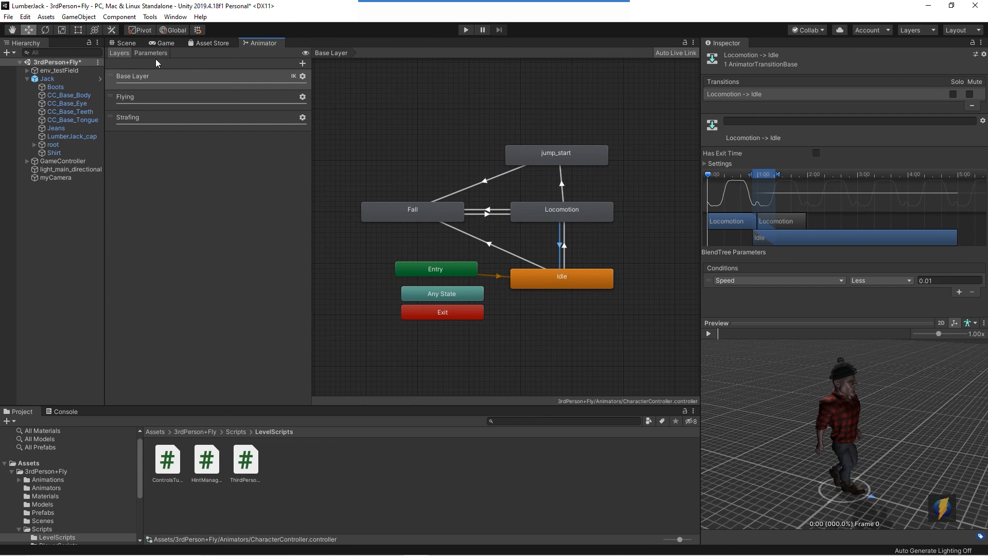
pyautogui.click(124, 45)
pyautogui.keyDown('alt'); pyautogui.moveTo(366, 227); pyautogui.dragTo(419, 229); pyautogui.keyUp('alt')
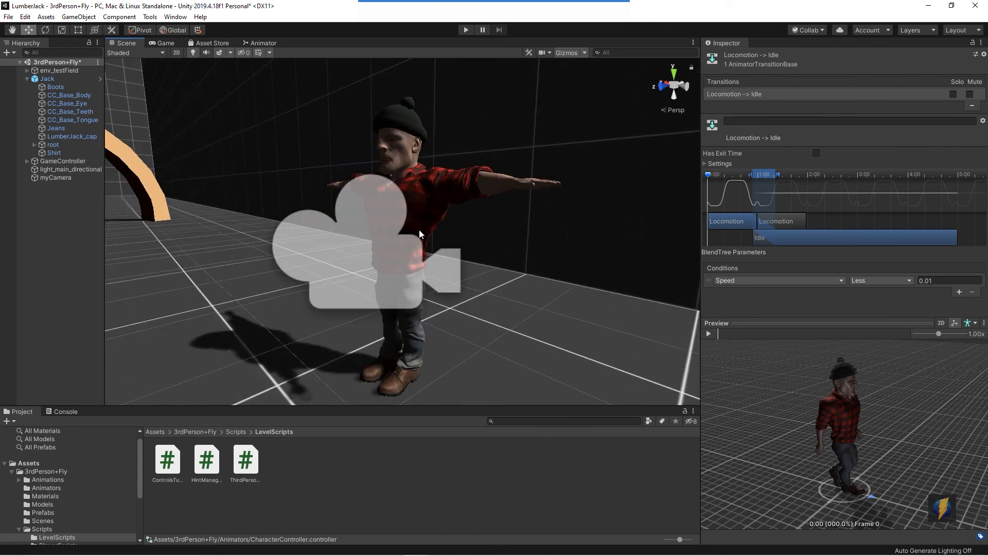